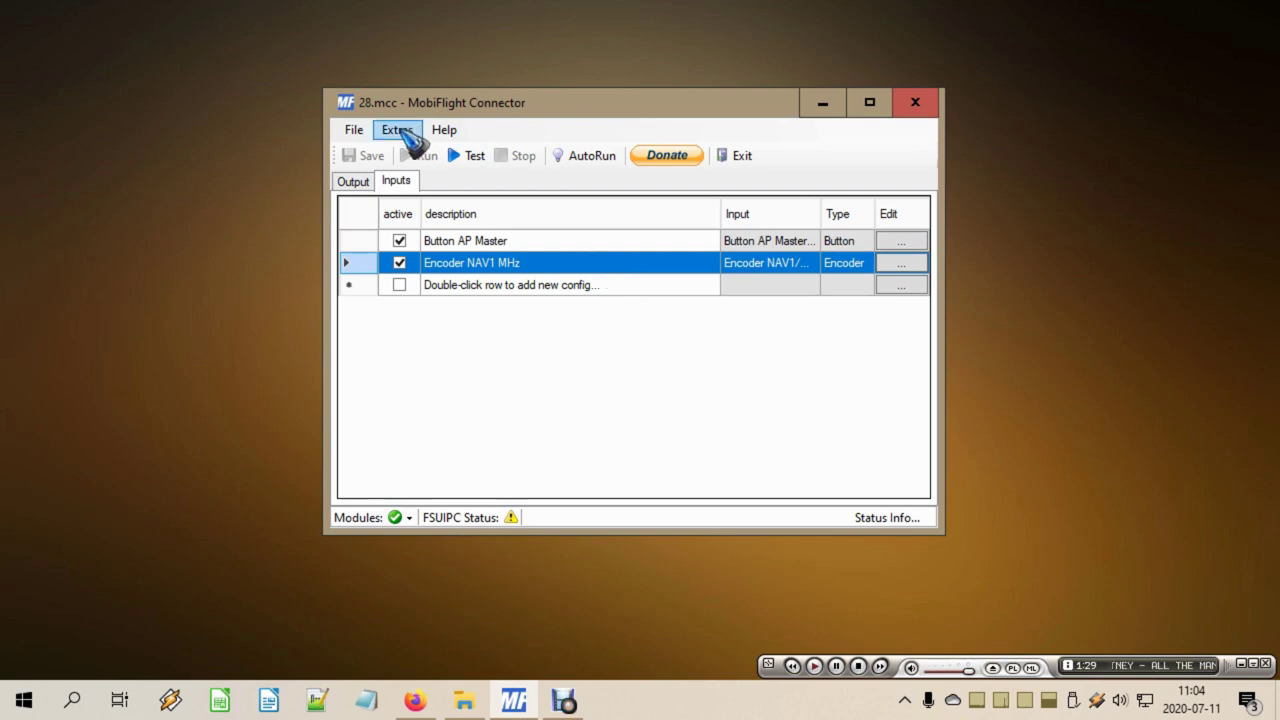
Open the MobiFlight module settings and list the devices configured on the MobiFlight Mega
left_click(397, 131)
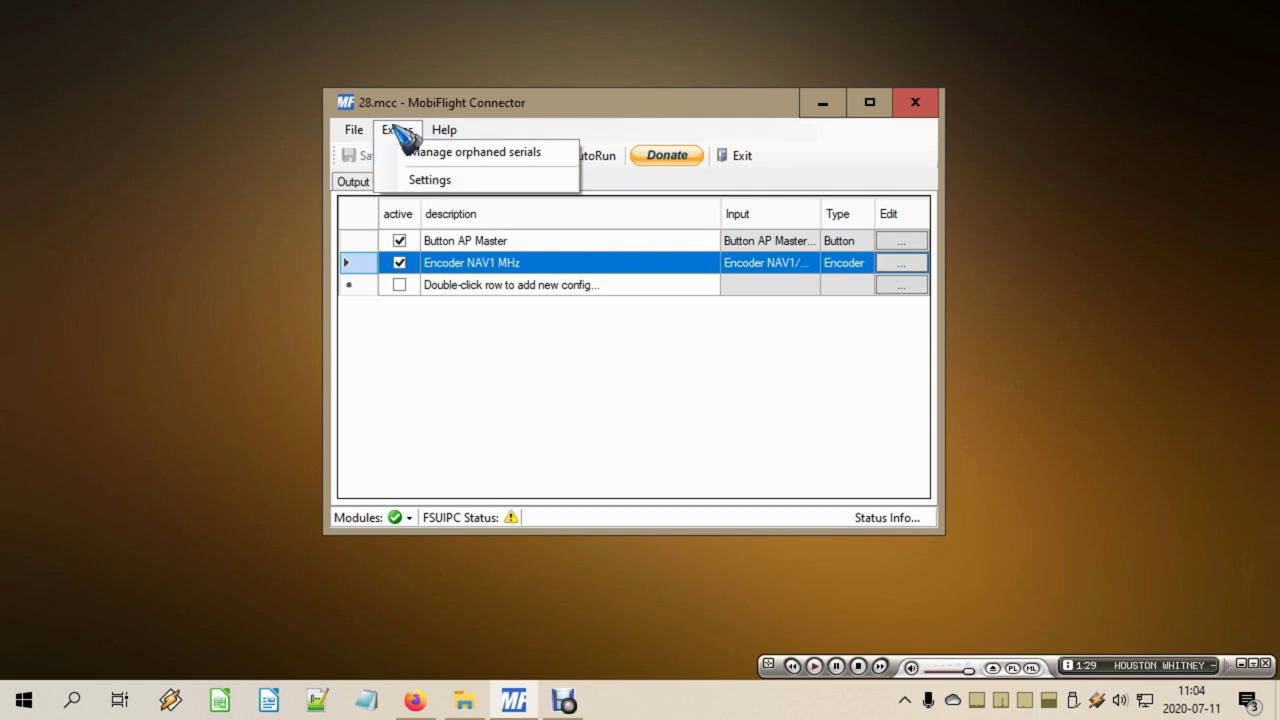
left_click(456, 182)
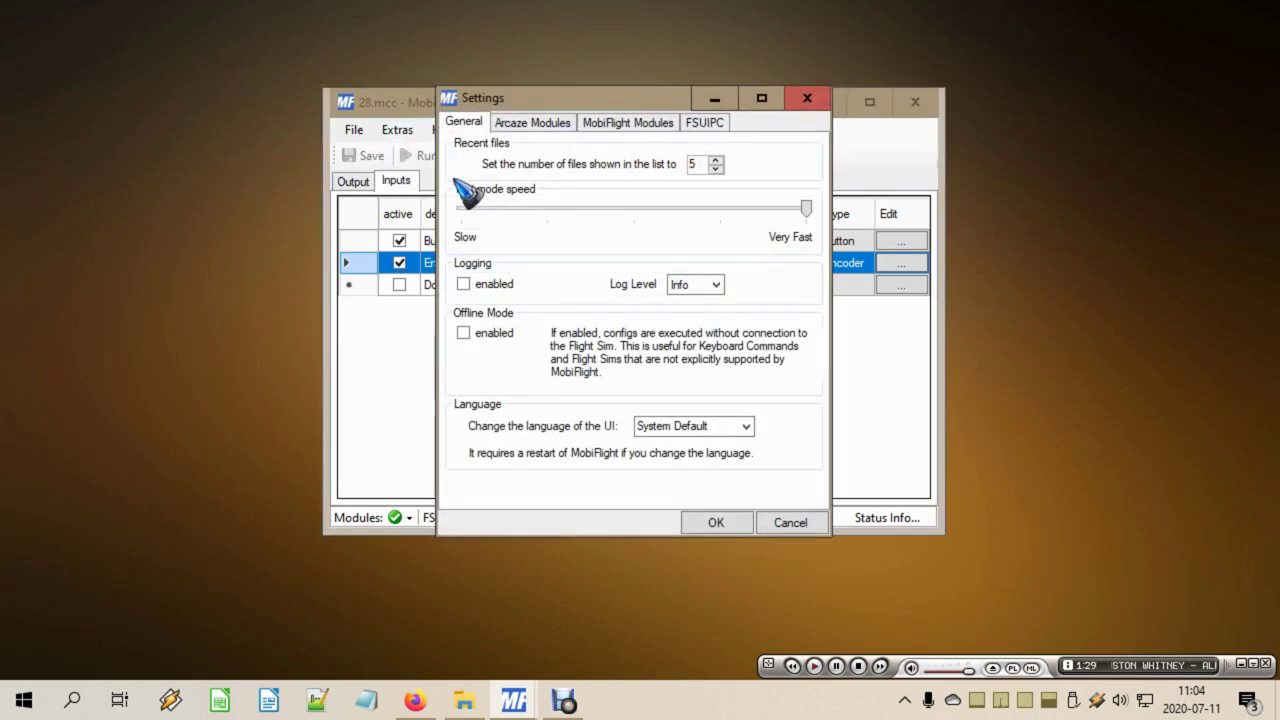
left_click(630, 123)
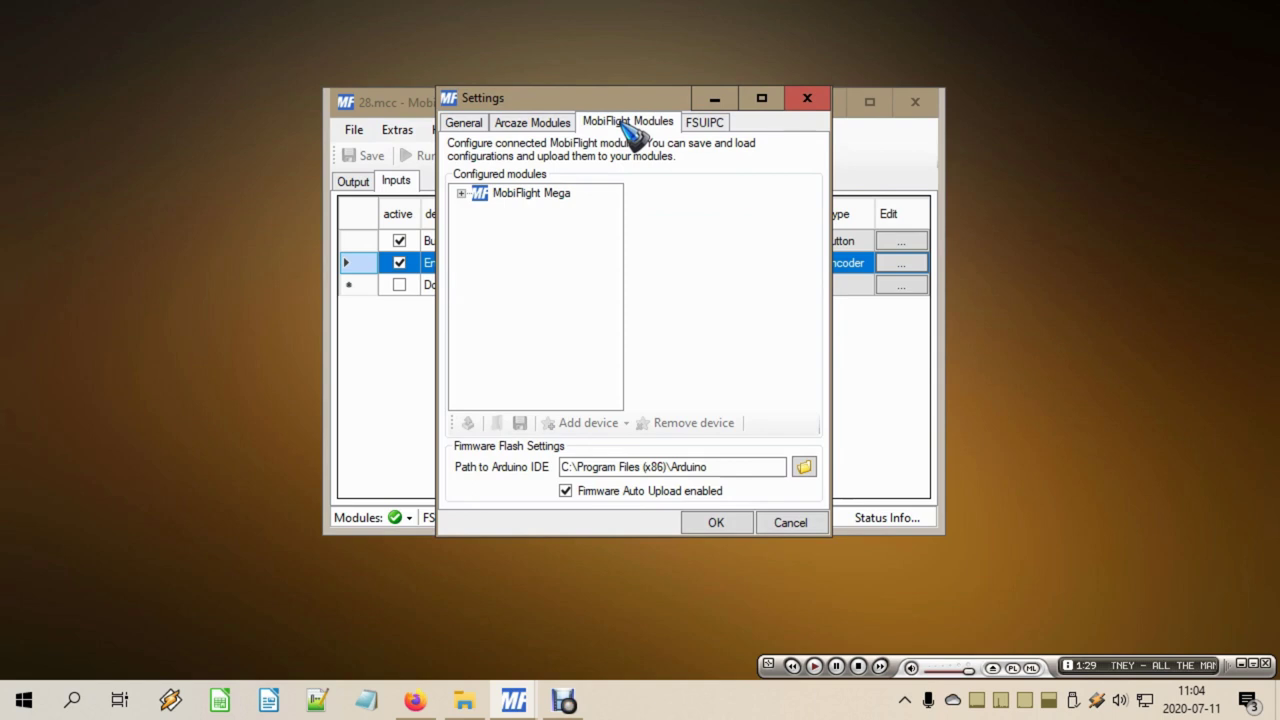
left_click(520, 195)
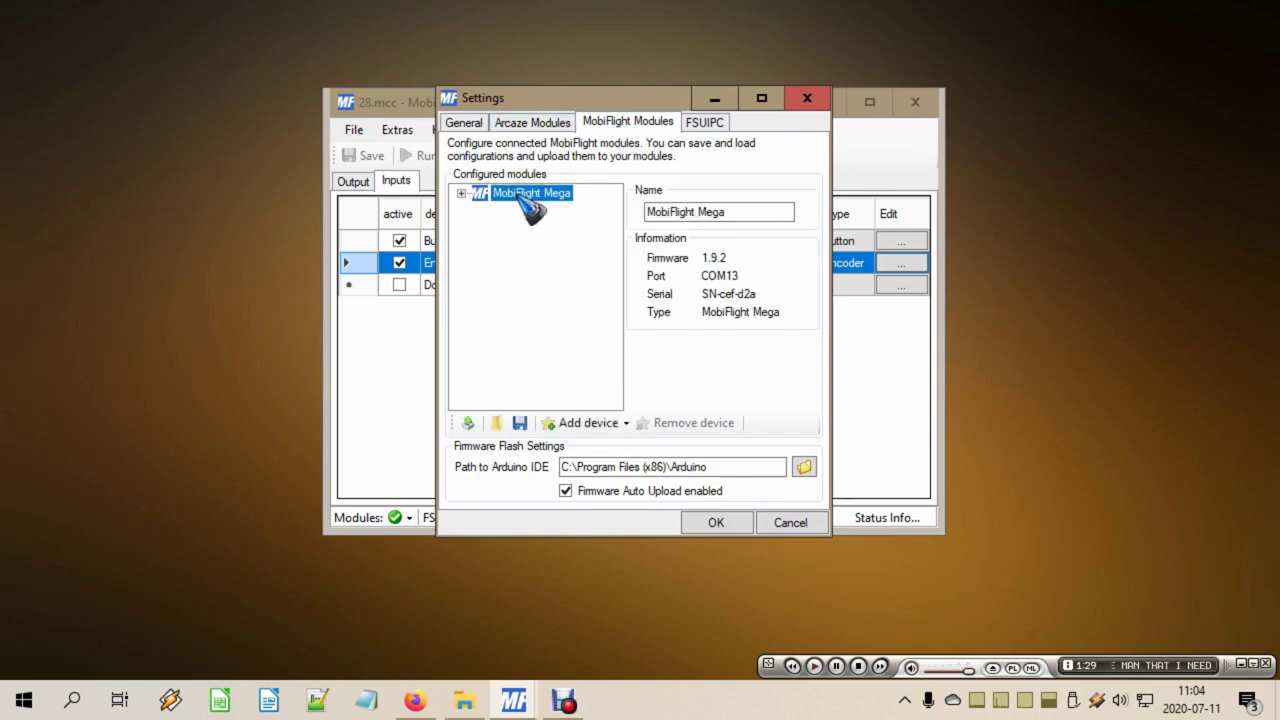
left_click(461, 193)
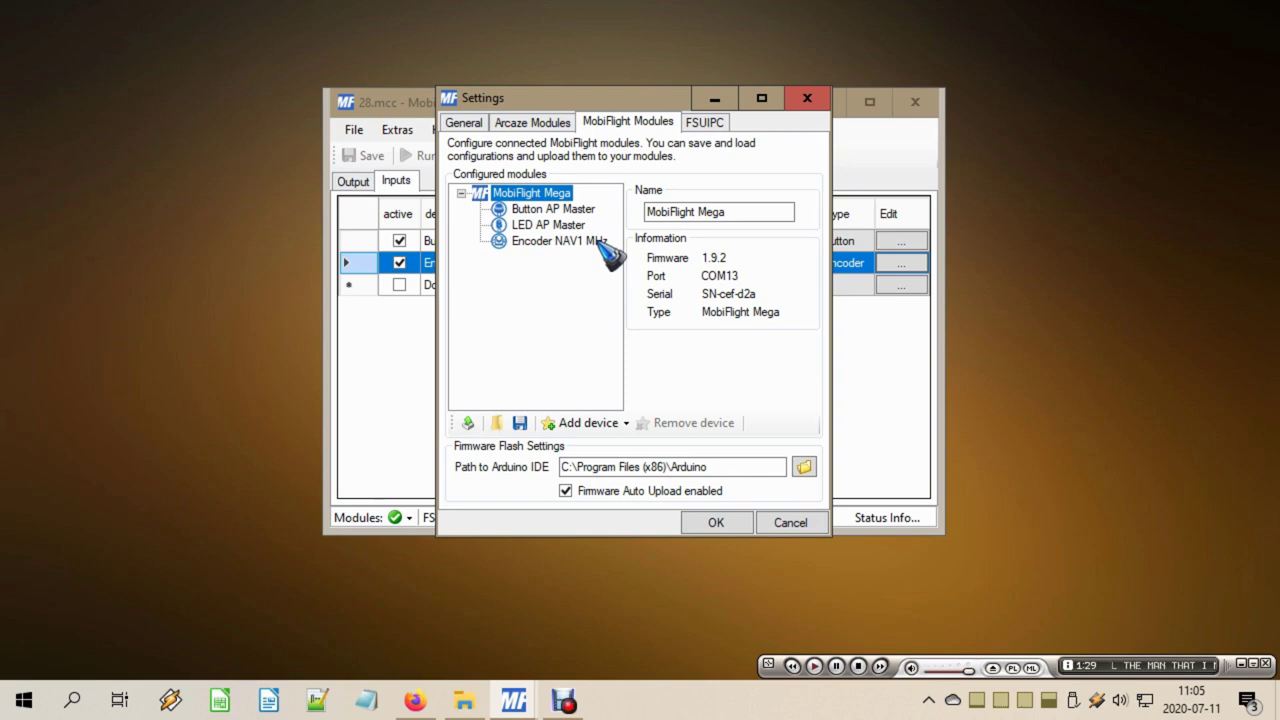
Rename the Encoder NAV1 MHz device on the MobiFlight Mega as Encoder NAV1
left_click(598, 242)
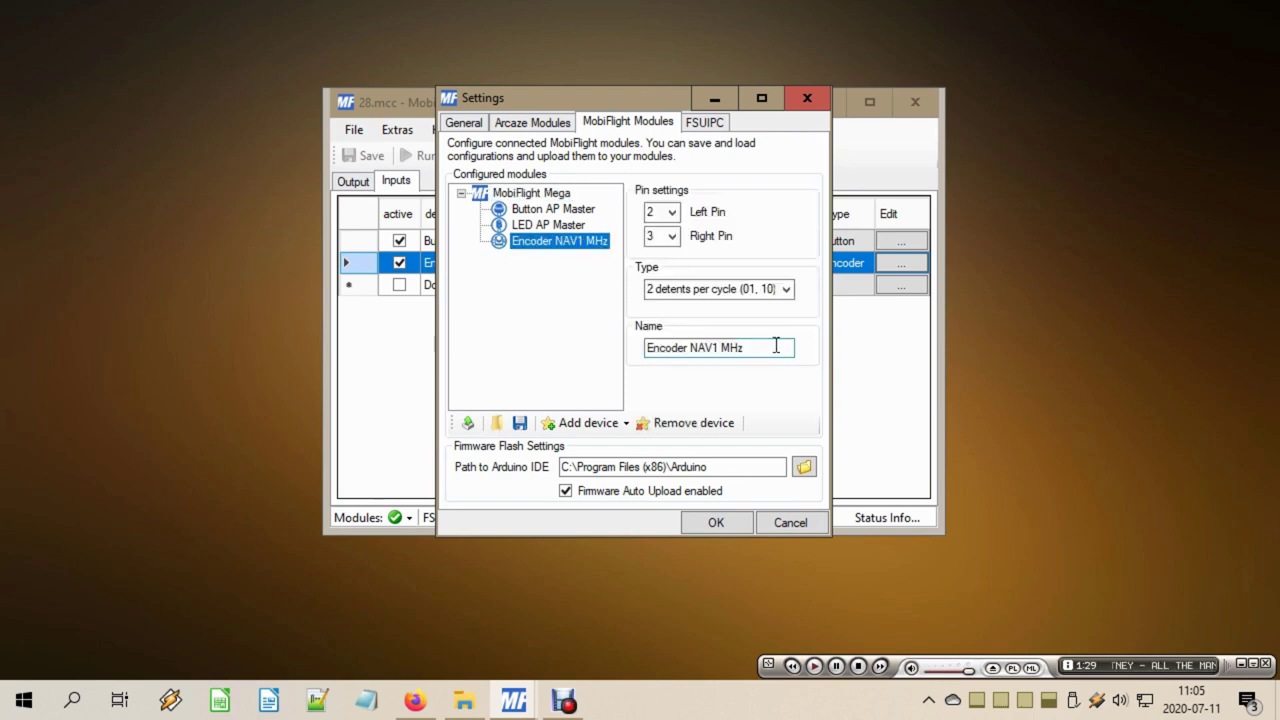
left_click(775, 347)
key("BackSpace")
key("BackSpace")
key("BackSpace")
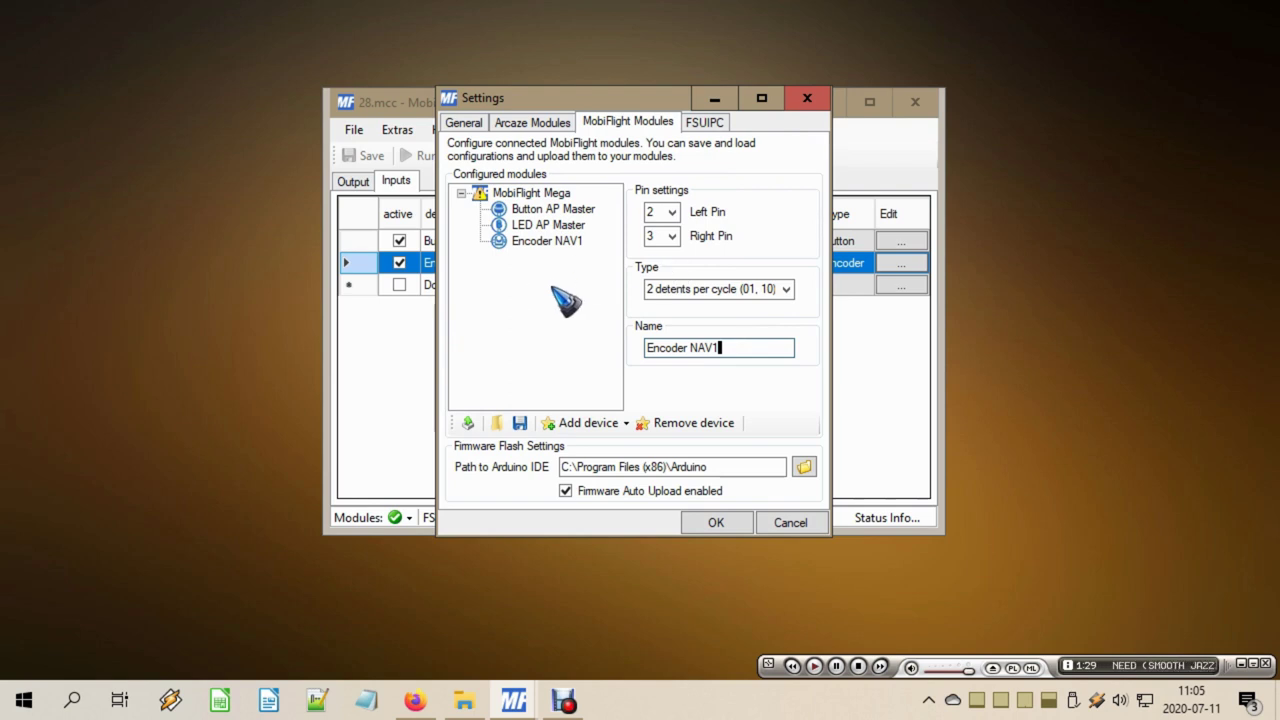
Add a button device on pin 4 to the MobiFlight Mega and name it Encoder NAV1 SW
left_click(596, 428)
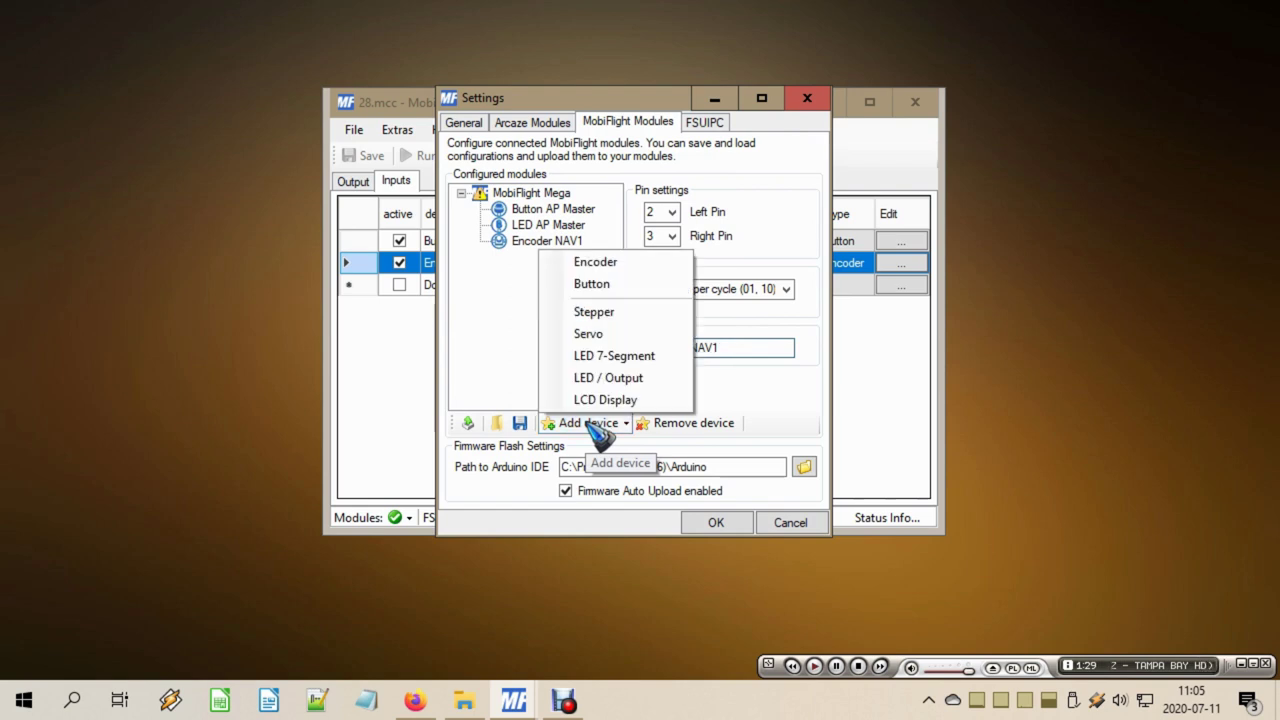
left_click(603, 284)
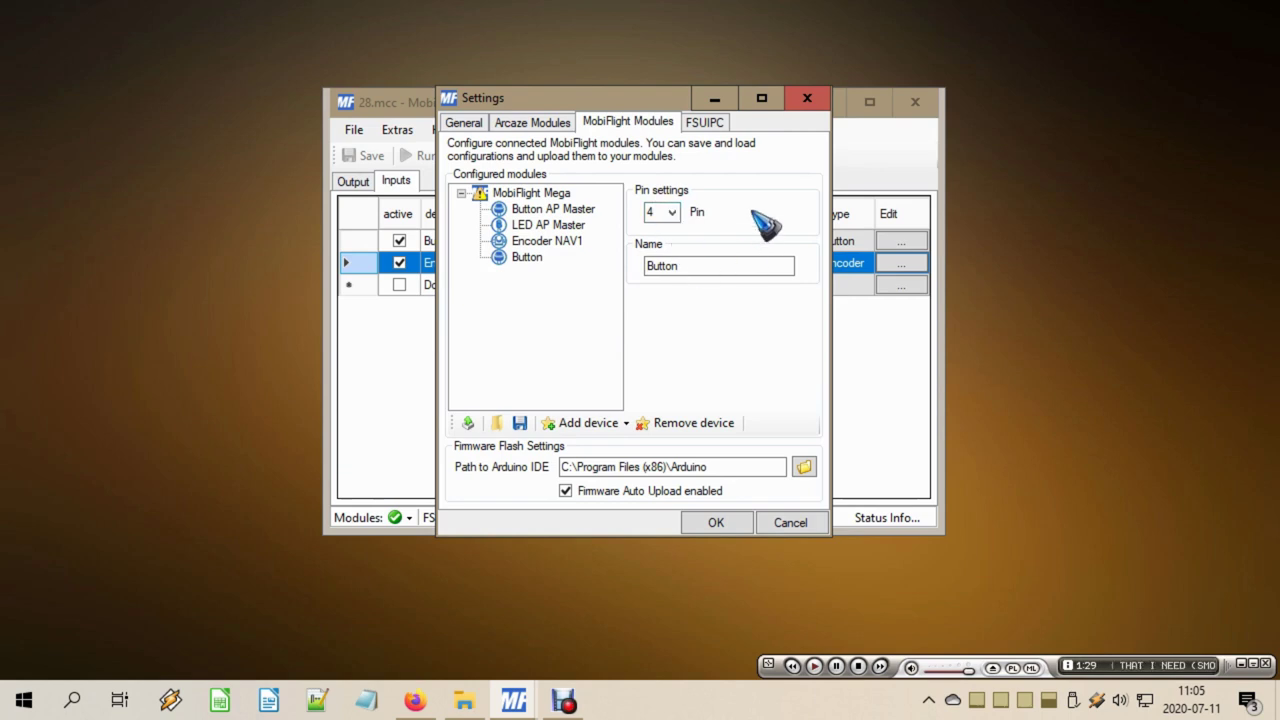
left_click(703, 266)
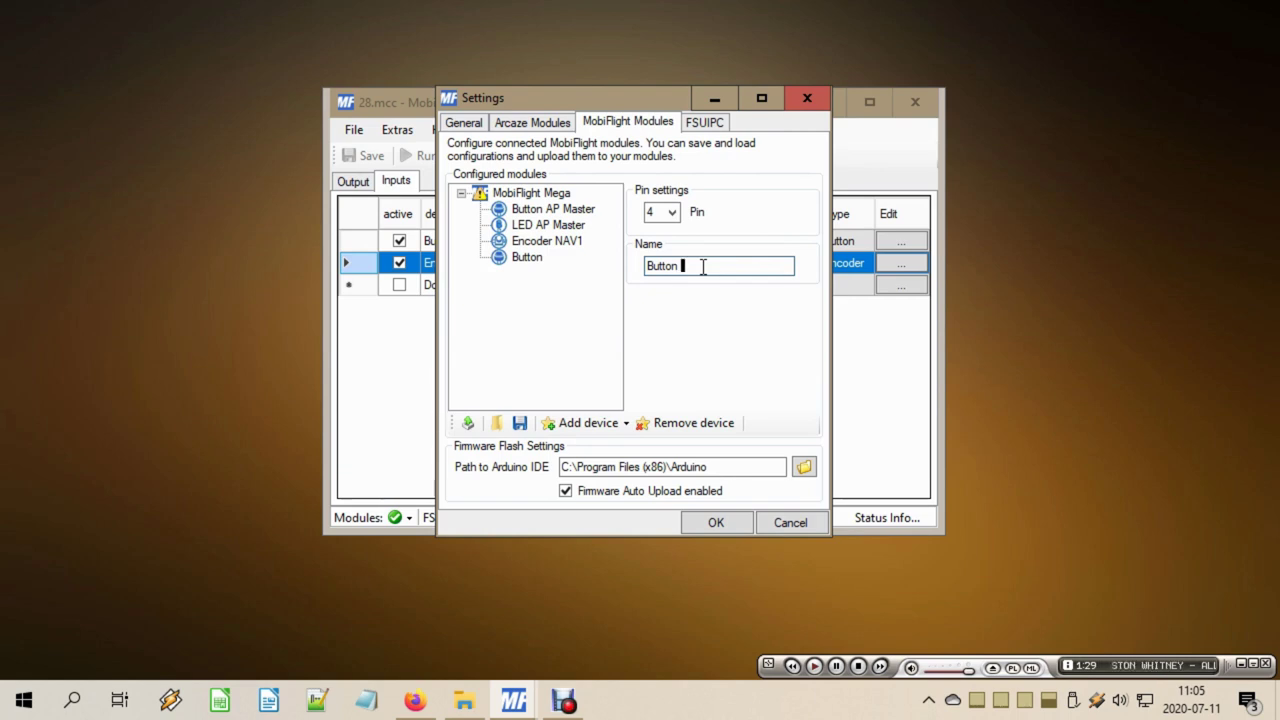
key("BackSpace")
key("BackSpace")
key("BackSpace")
key("BackSpace")
key("BackSpace")
key("BackSpace")
key("BackSpace")
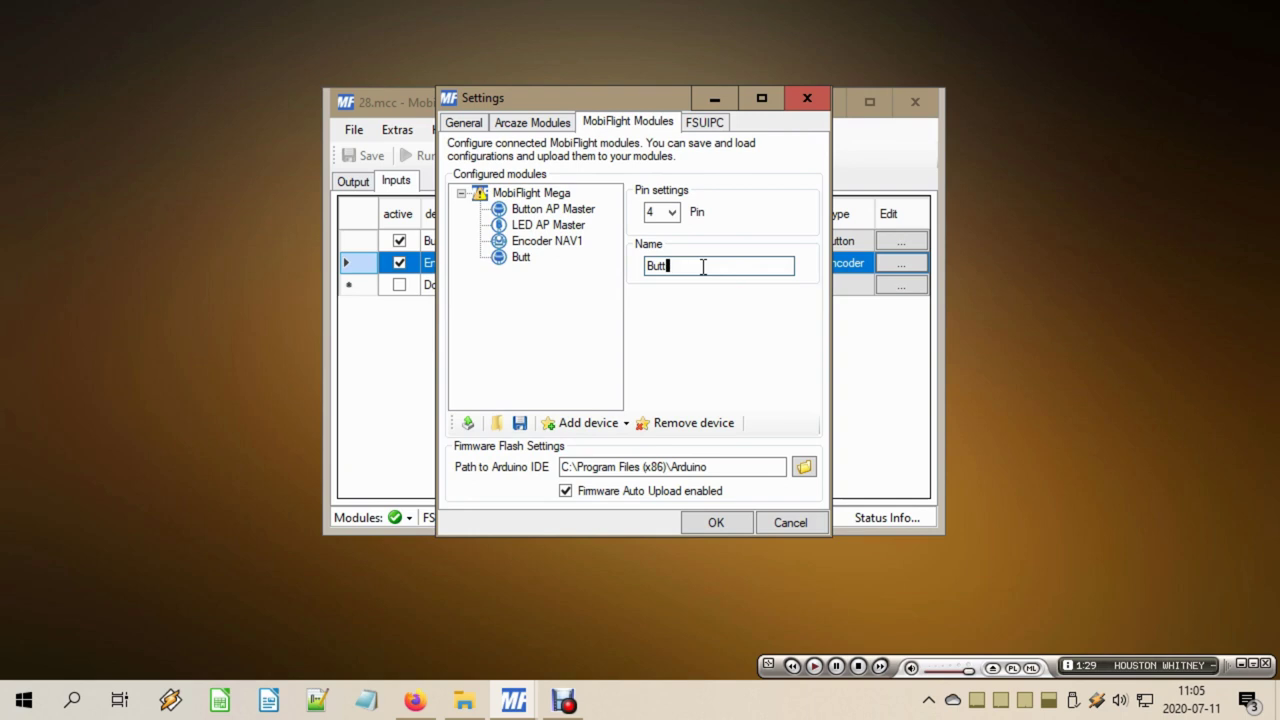
type("Encoder")
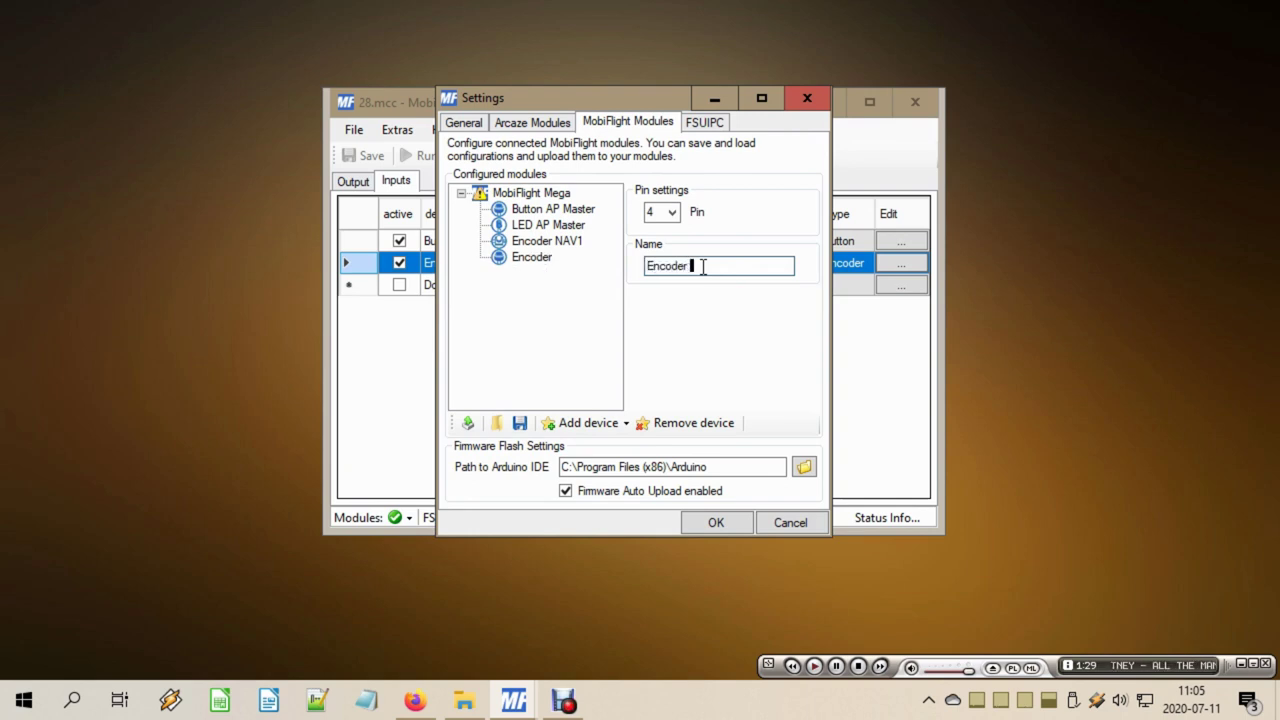
type(" NAV1SW")
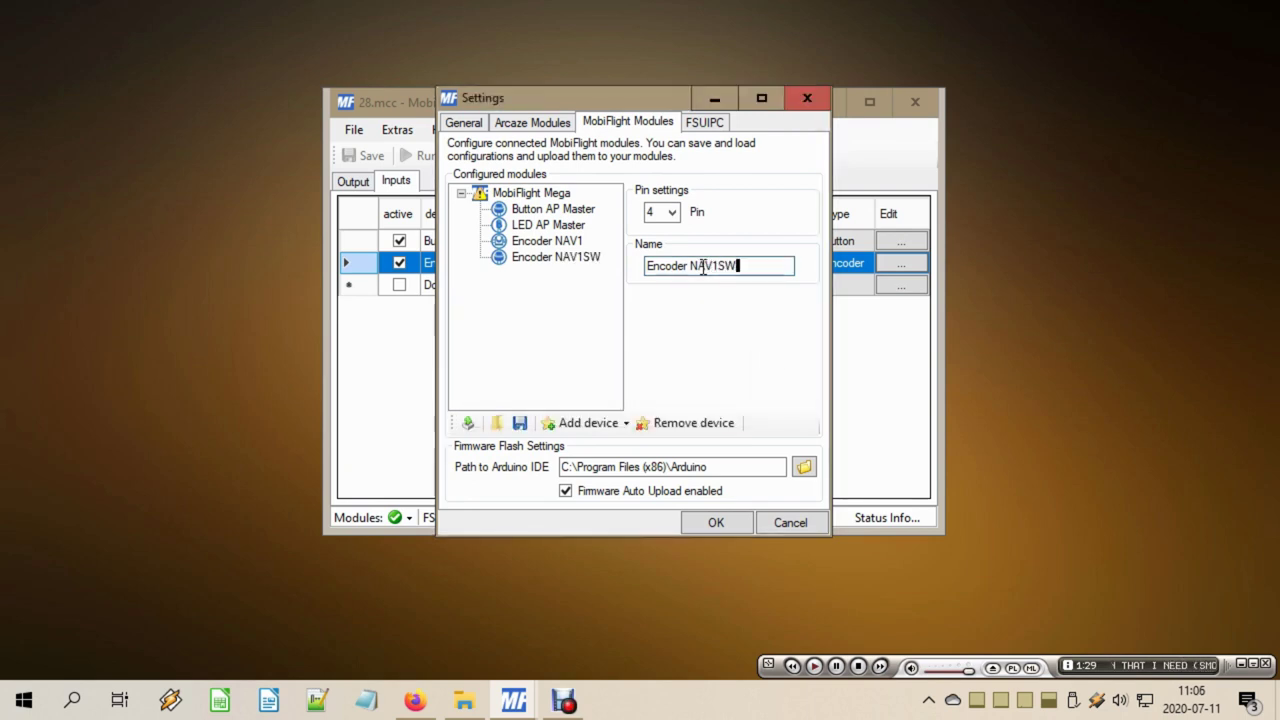
key("Left")
key("Left")
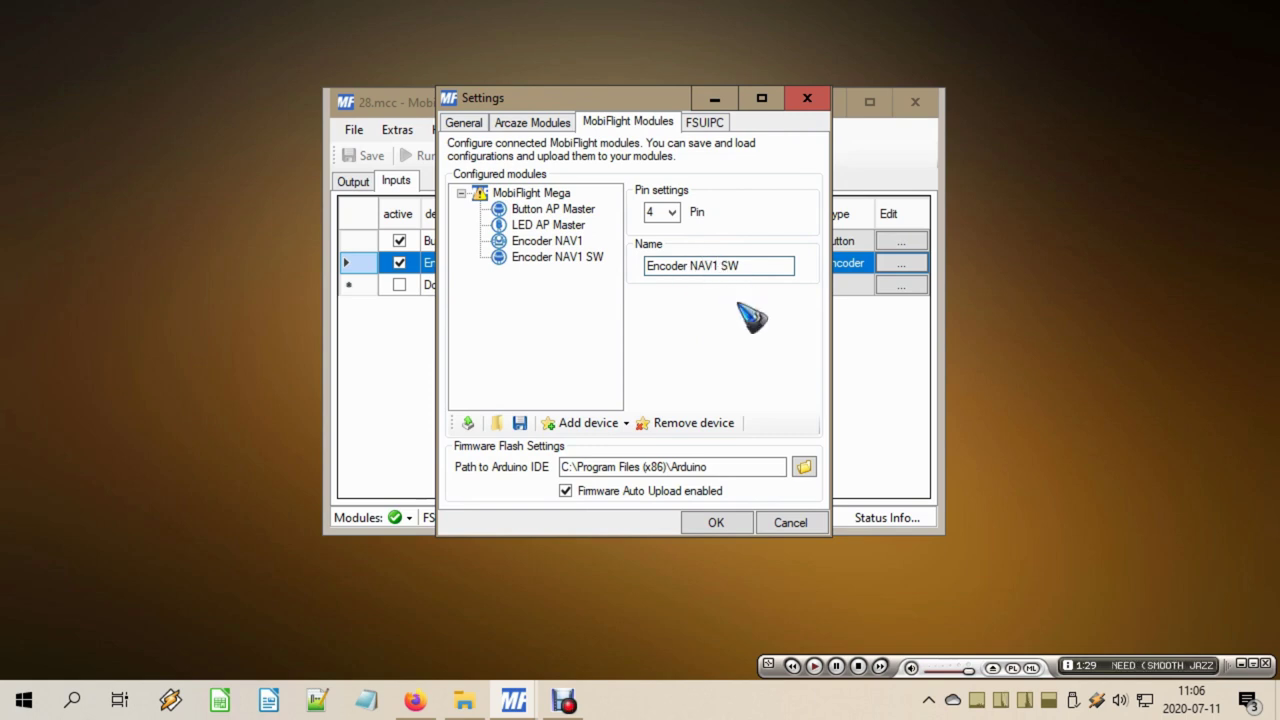
Upload the changed device configuration to the MobiFlight Mega and accept the settings
left_click(468, 424)
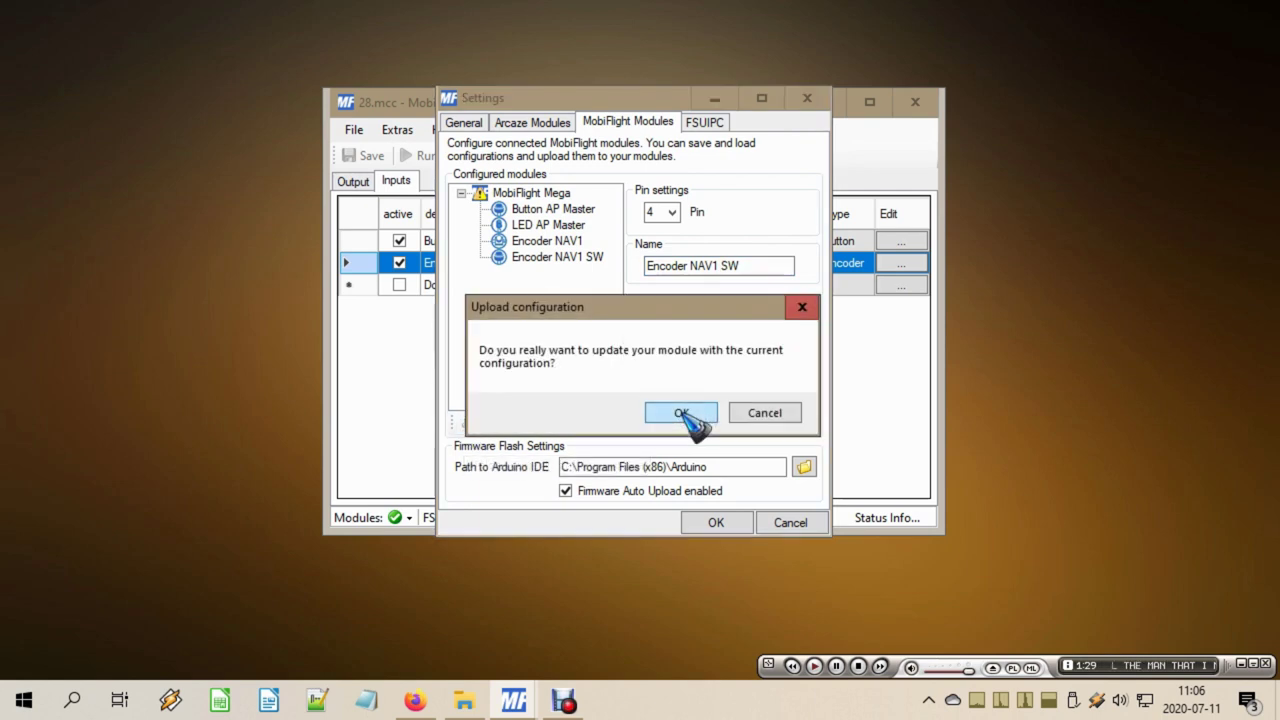
left_click(680, 413)
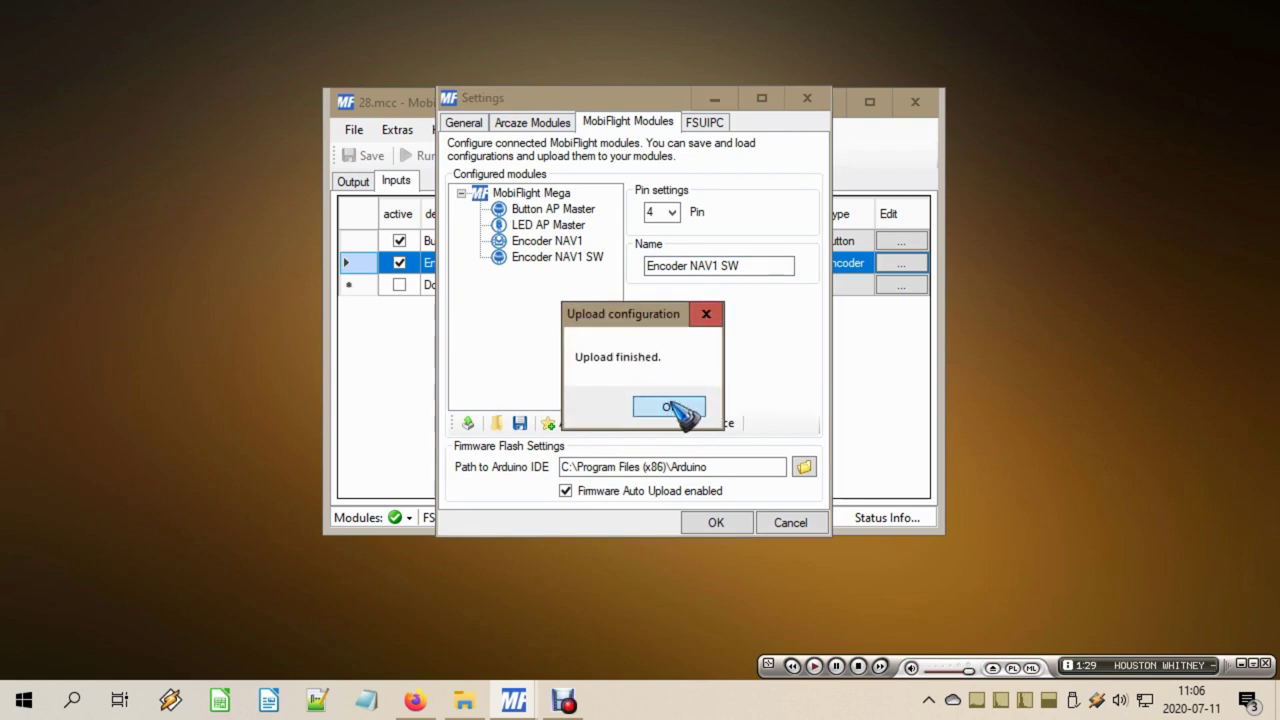
left_click(671, 404)
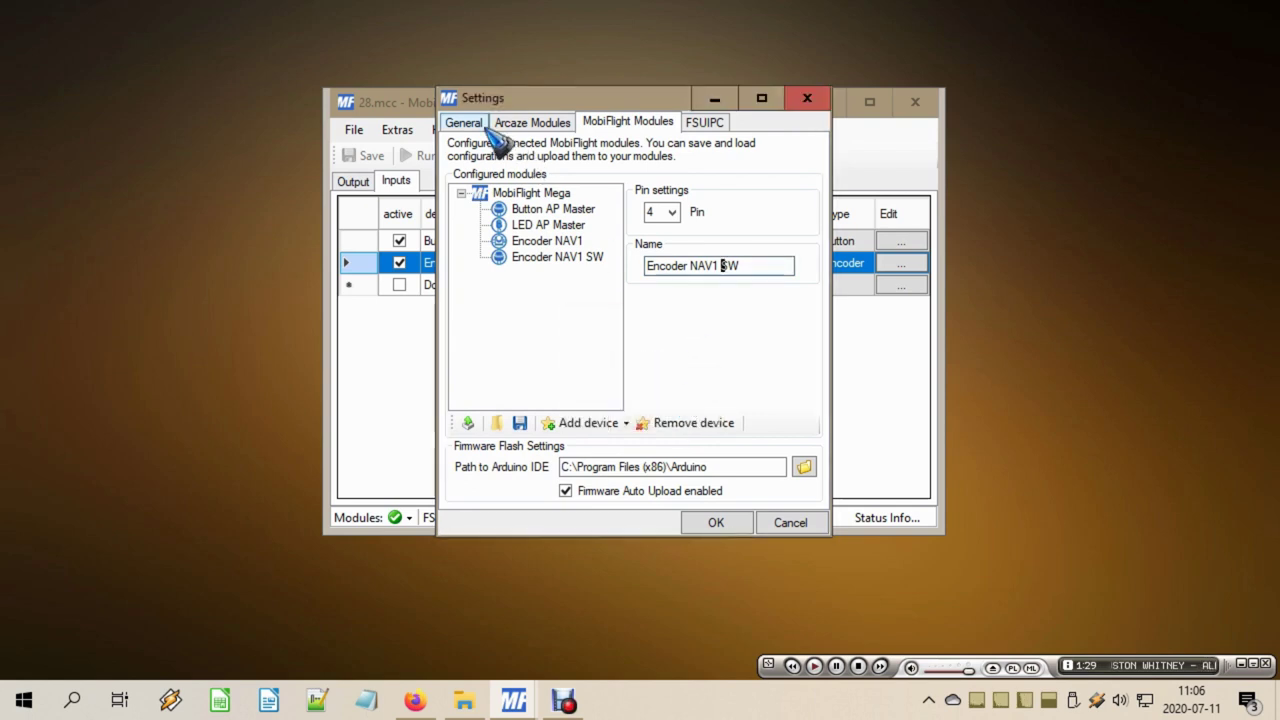
left_click(520, 423)
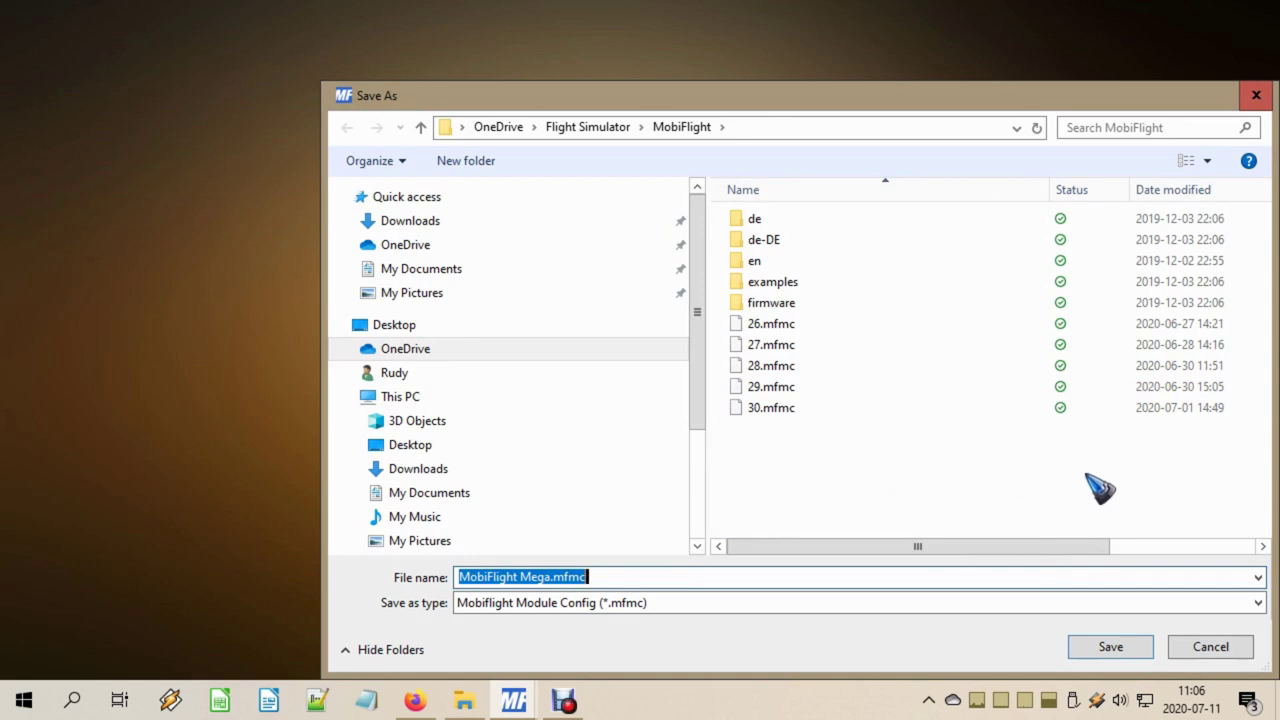
left_click(1212, 646)
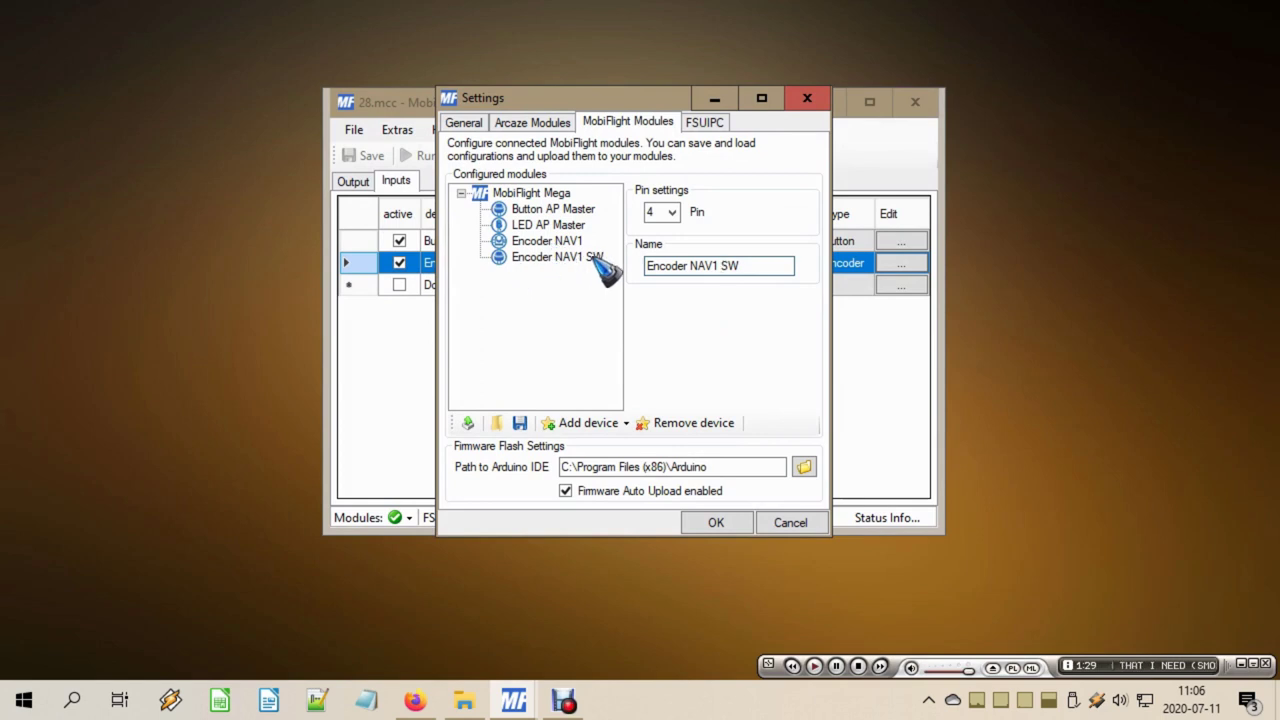
left_click(737, 522)
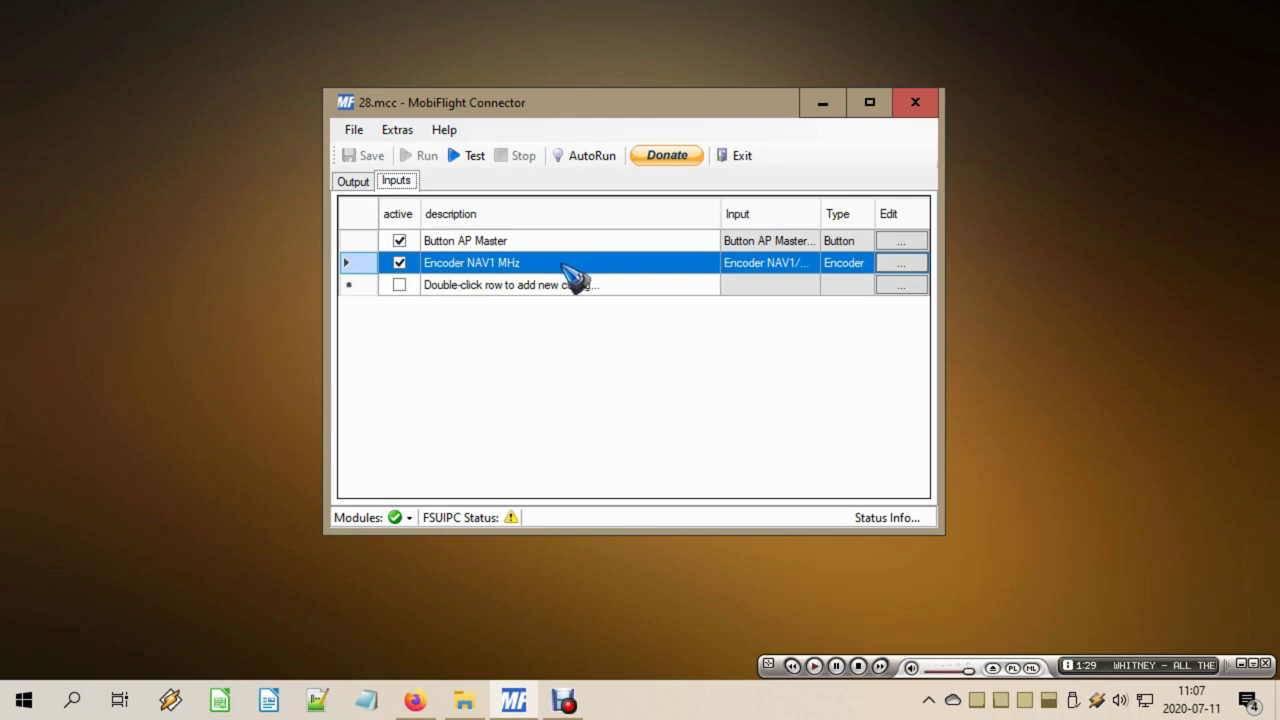
Check the device and left-turn event assigned to the Encoder NAV1 MHz input, leaving its configuration as it is
left_click(905, 263)
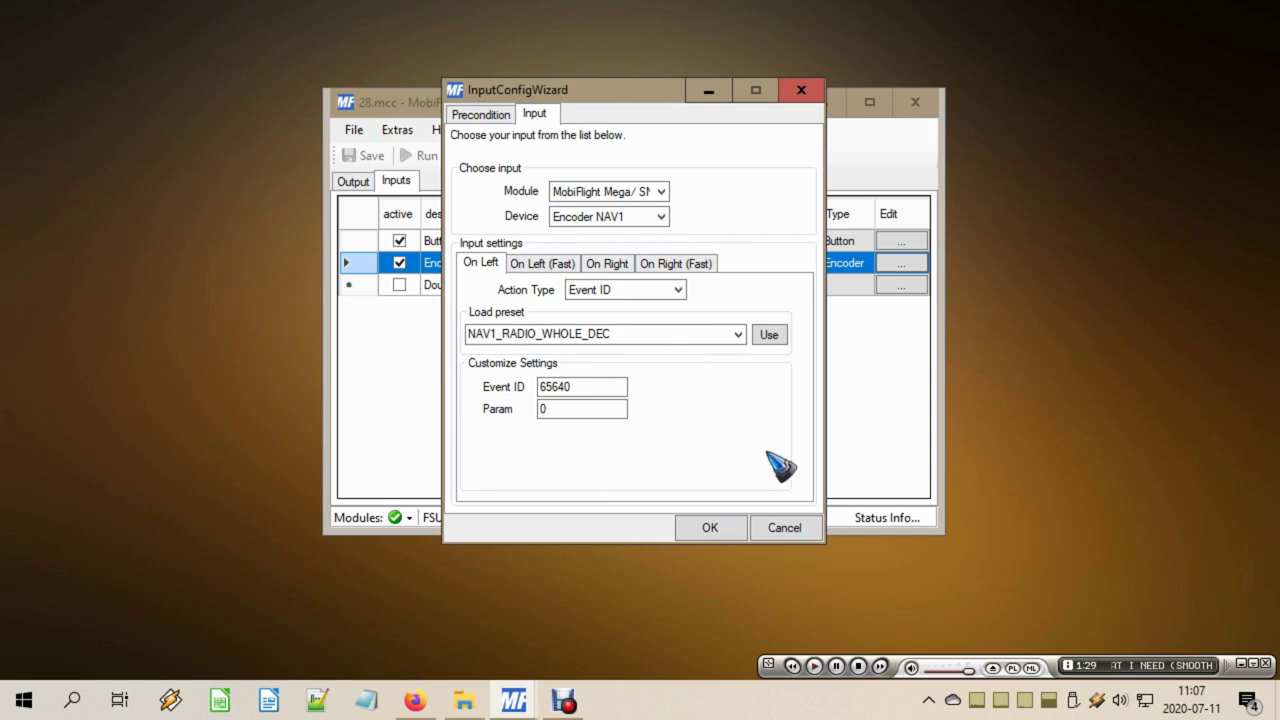
left_click(788, 526)
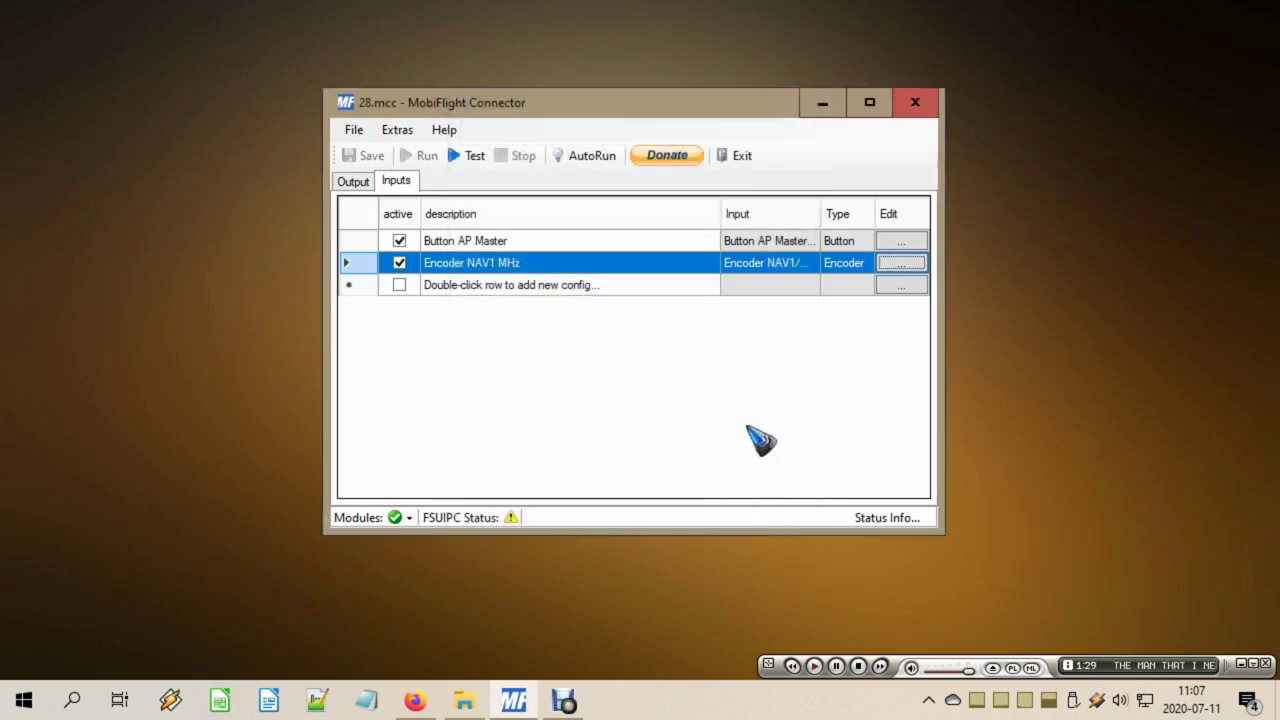
Add a new input configuration described as Encoder NAV1 kHz and make it active
left_click(520, 285)
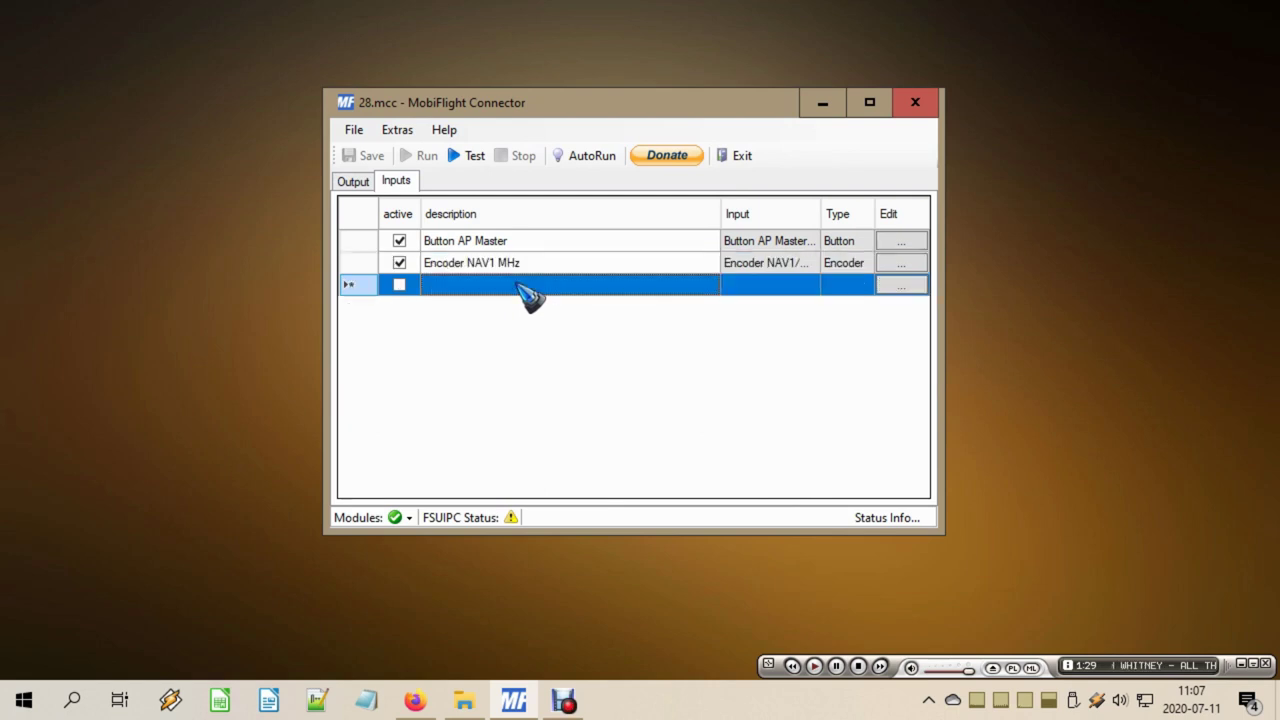
left_click(518, 286)
type("E")
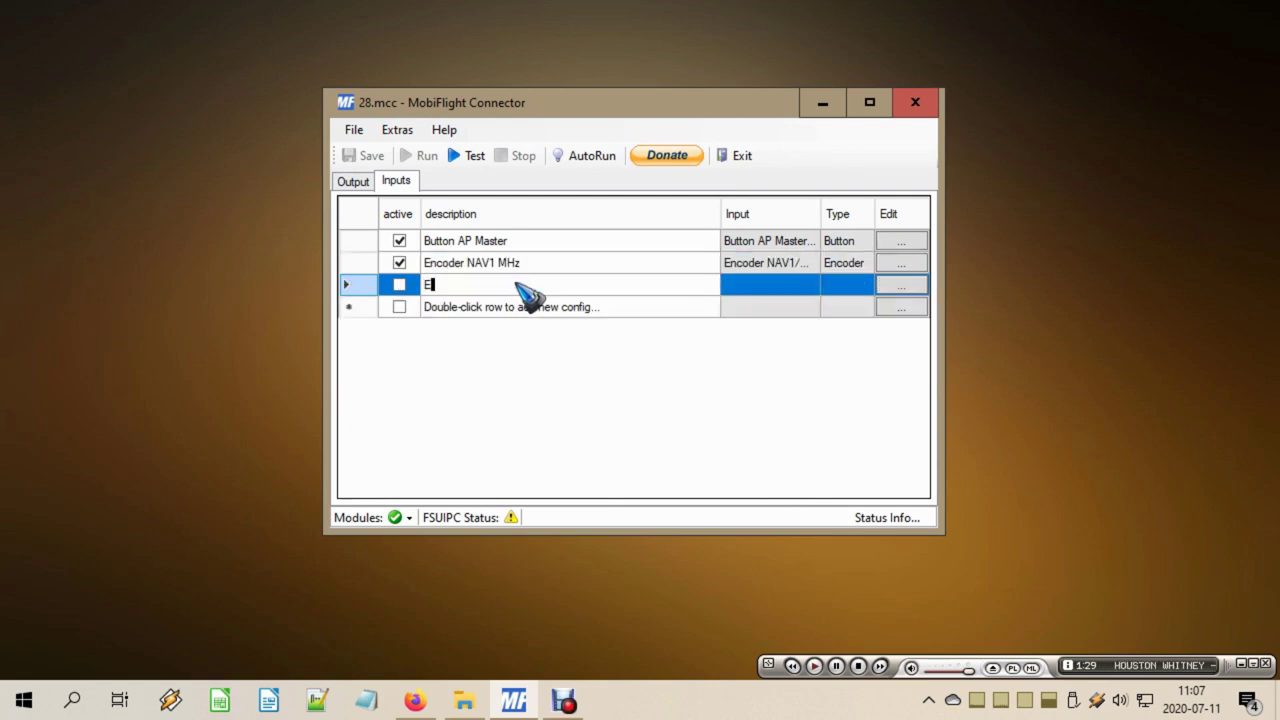
type("ncoder NAV1 ")
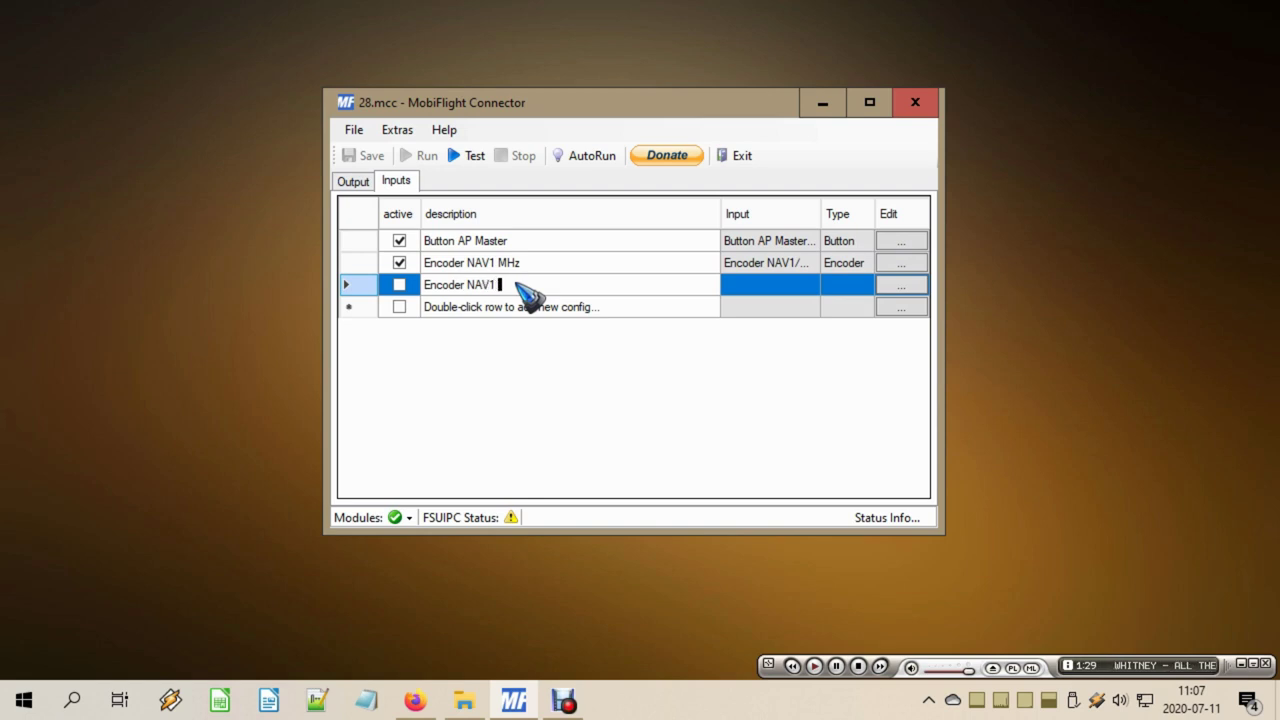
type("kHz")
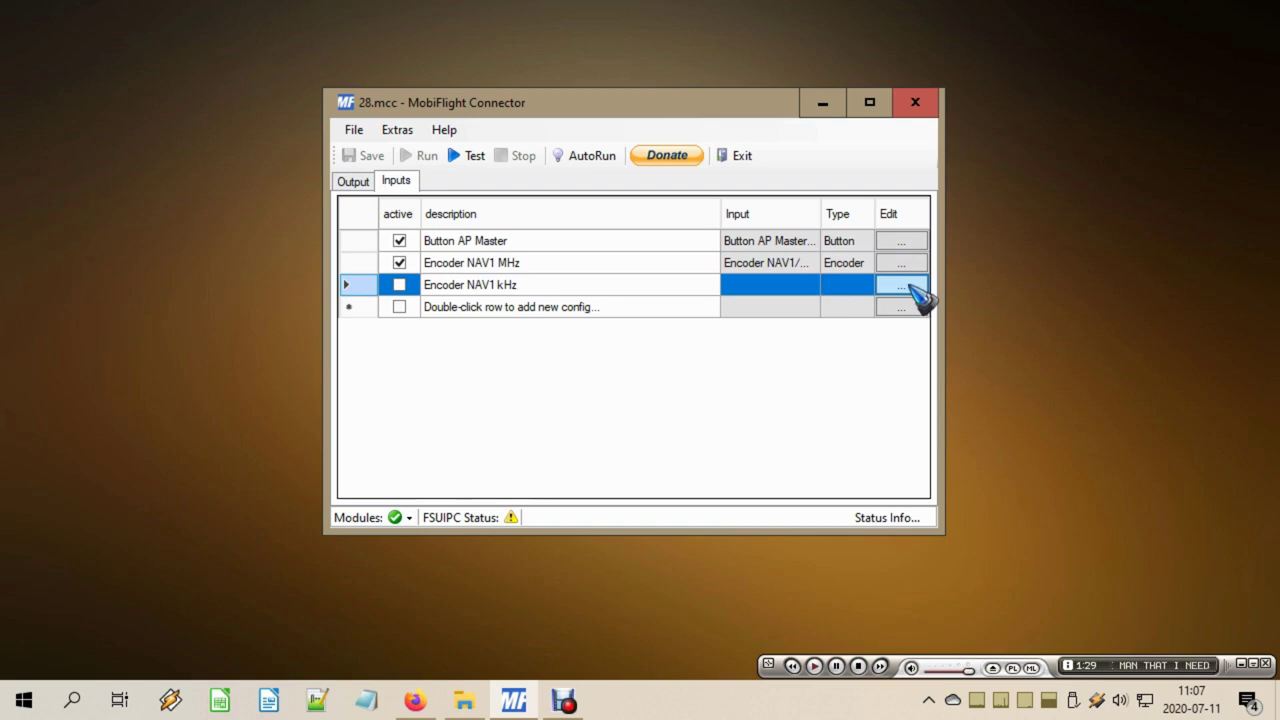
left_click(399, 284)
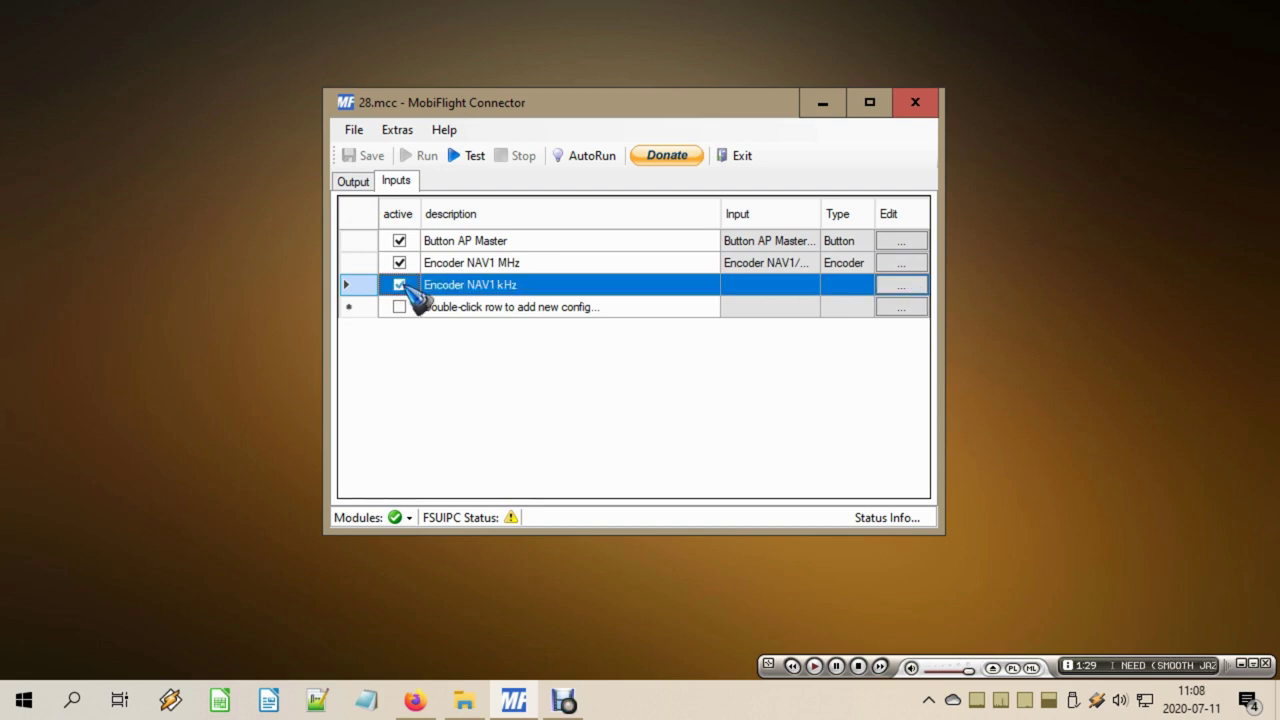
Assign the Encoder NAV1 kHz input to the MobiFlight Mega module and the Encoder NAV1 device
left_click(902, 286)
left_click(632, 192)
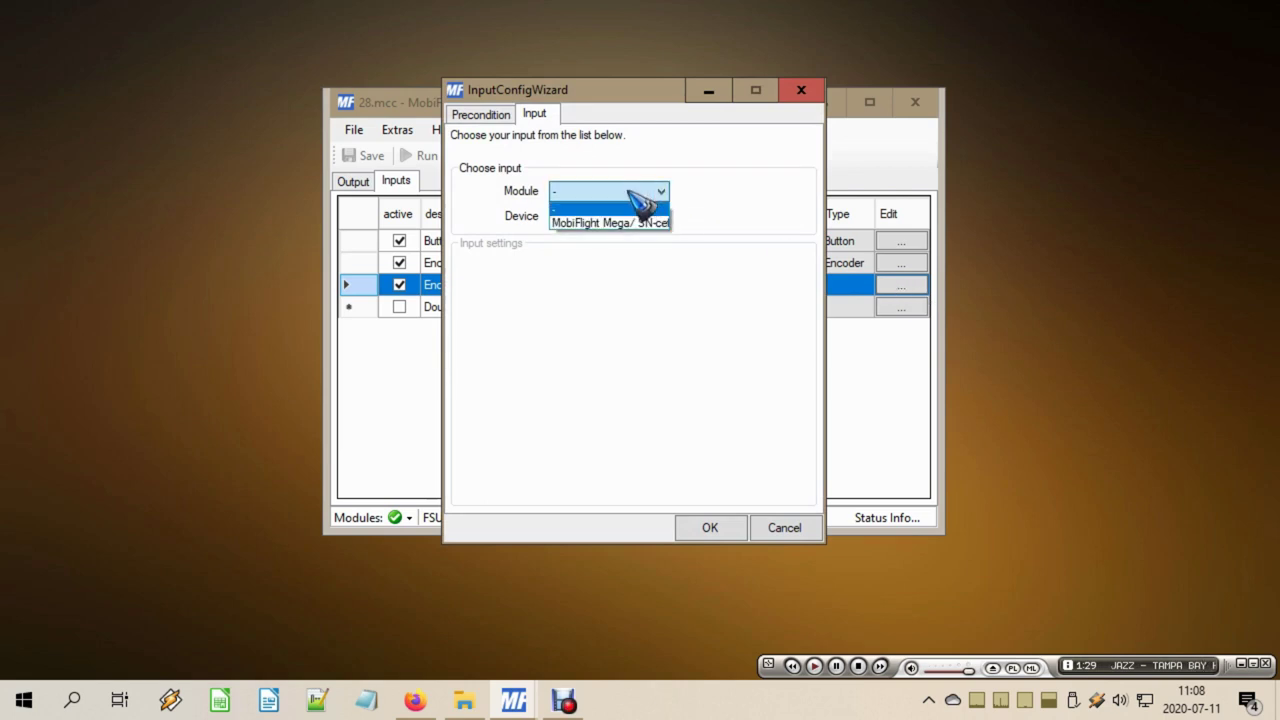
left_click(632, 222)
left_click(632, 215)
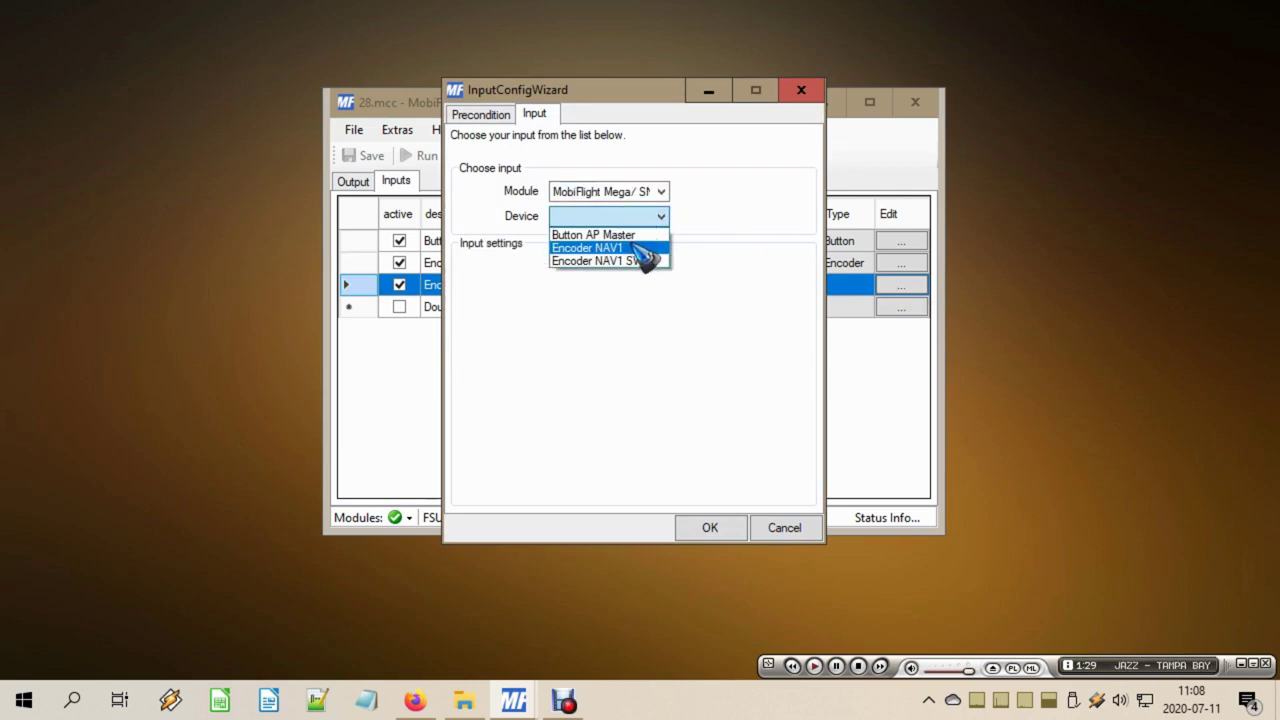
left_click(636, 247)
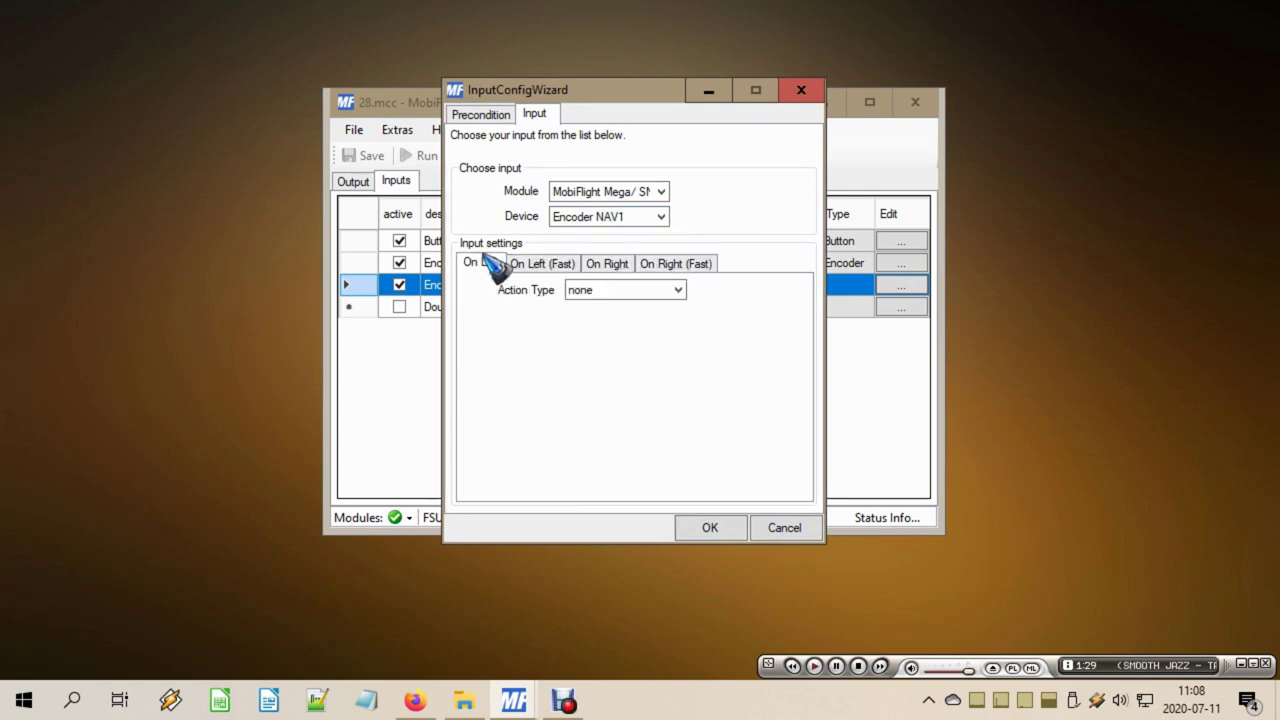
Set the encoder's On Left action to Event ID and apply the NAV1_RADIO_FRACT_DEC preset
left_click(612, 289)
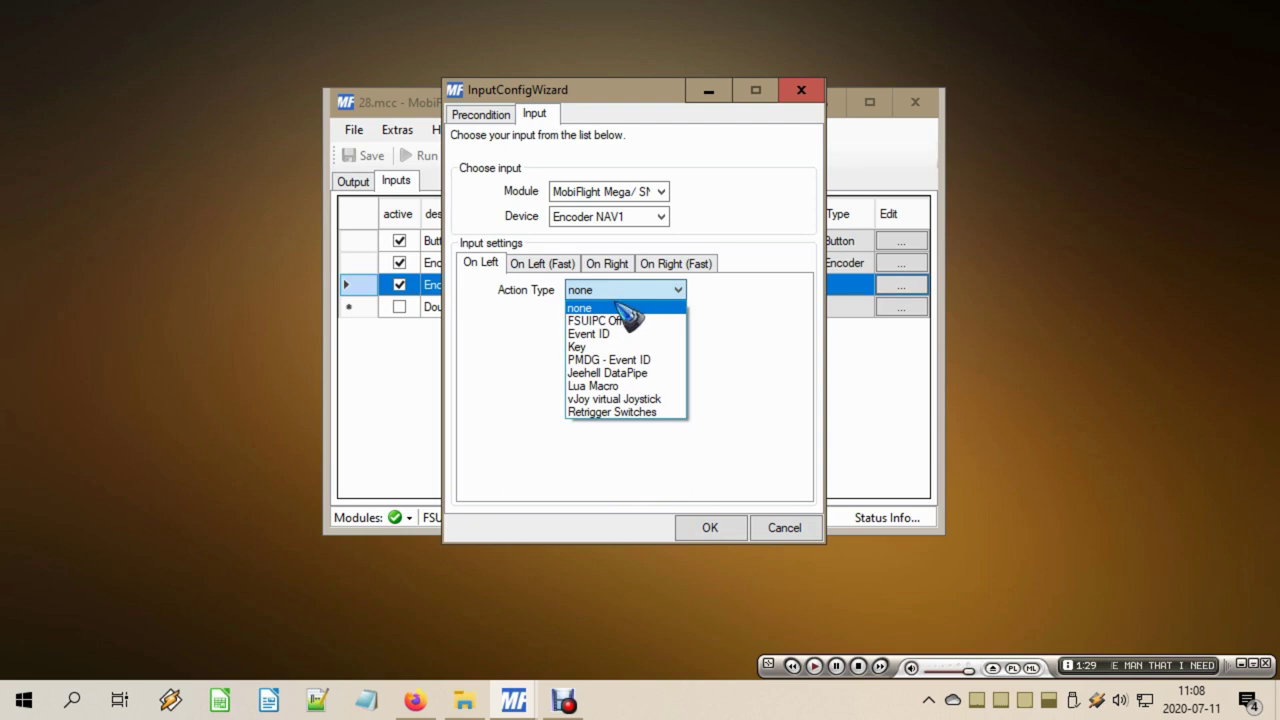
left_click(620, 334)
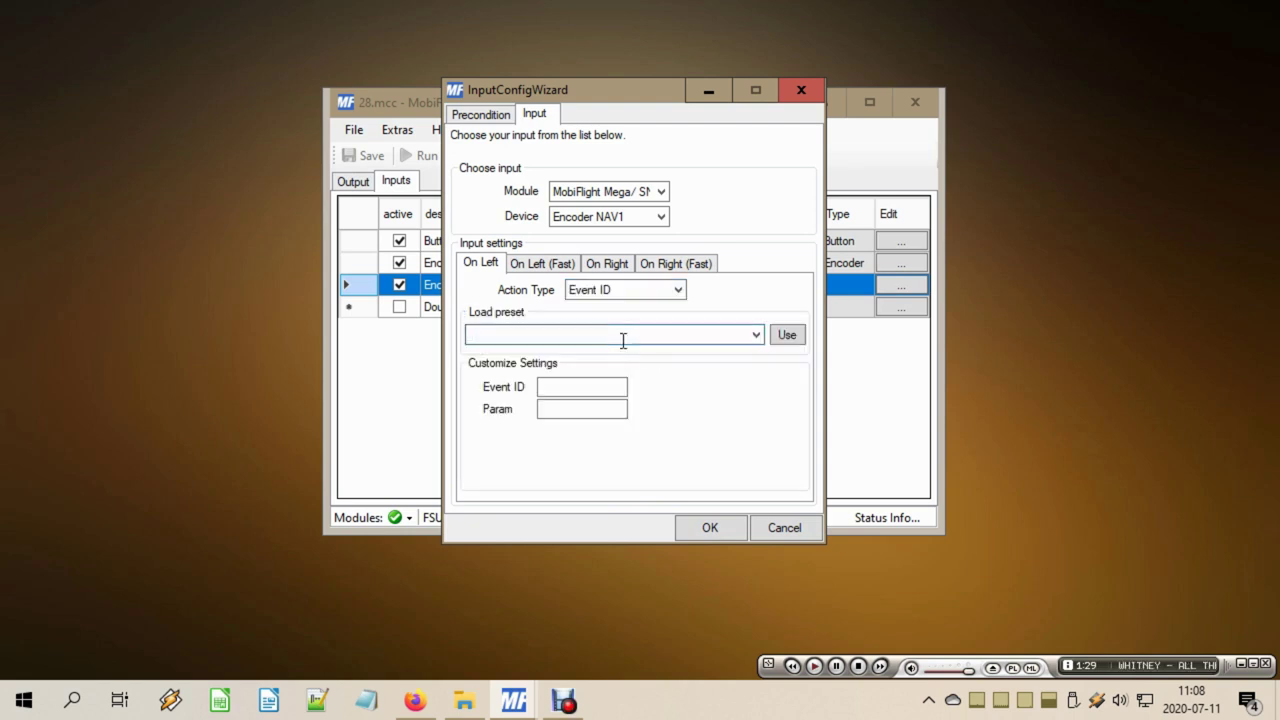
type("nav")
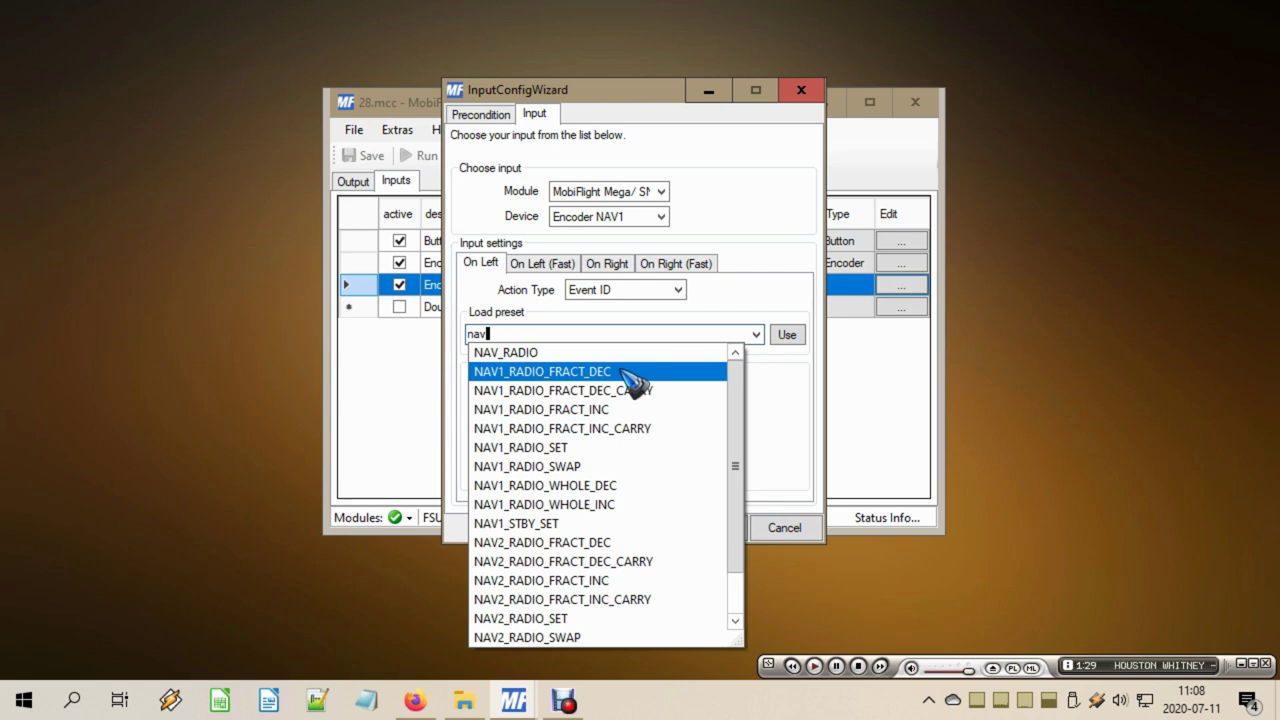
left_click(622, 372)
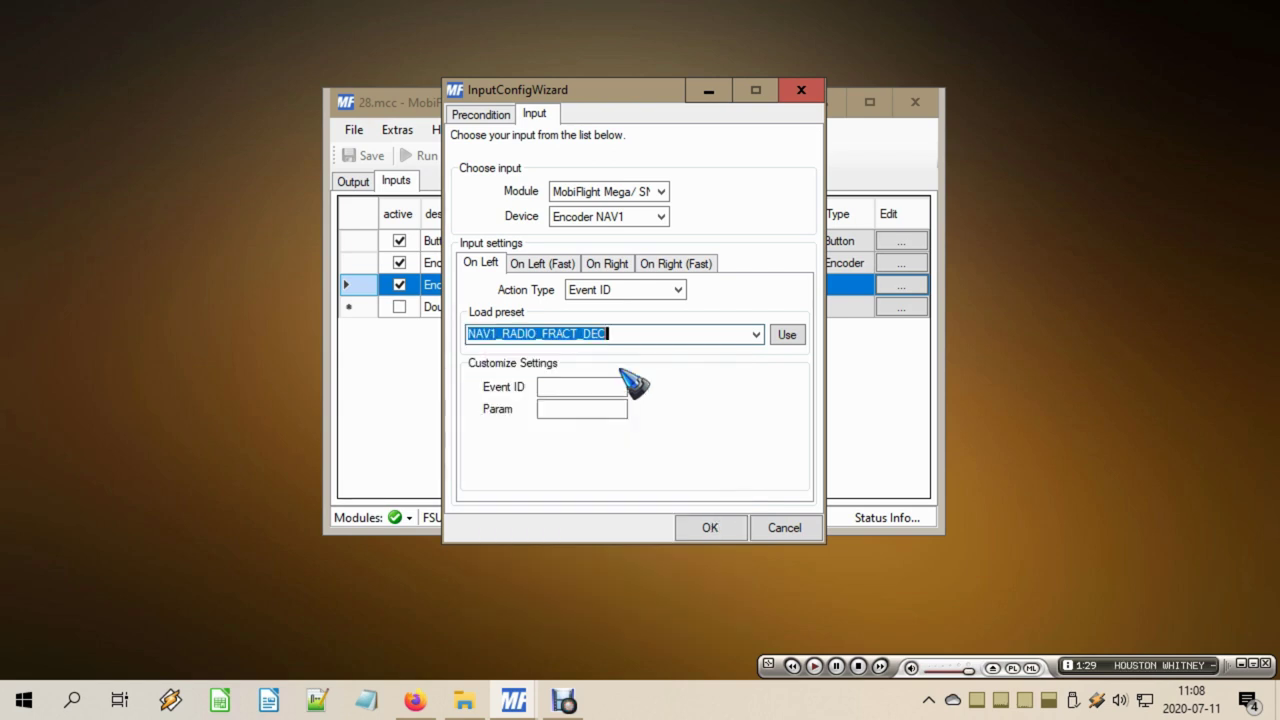
left_click(796, 334)
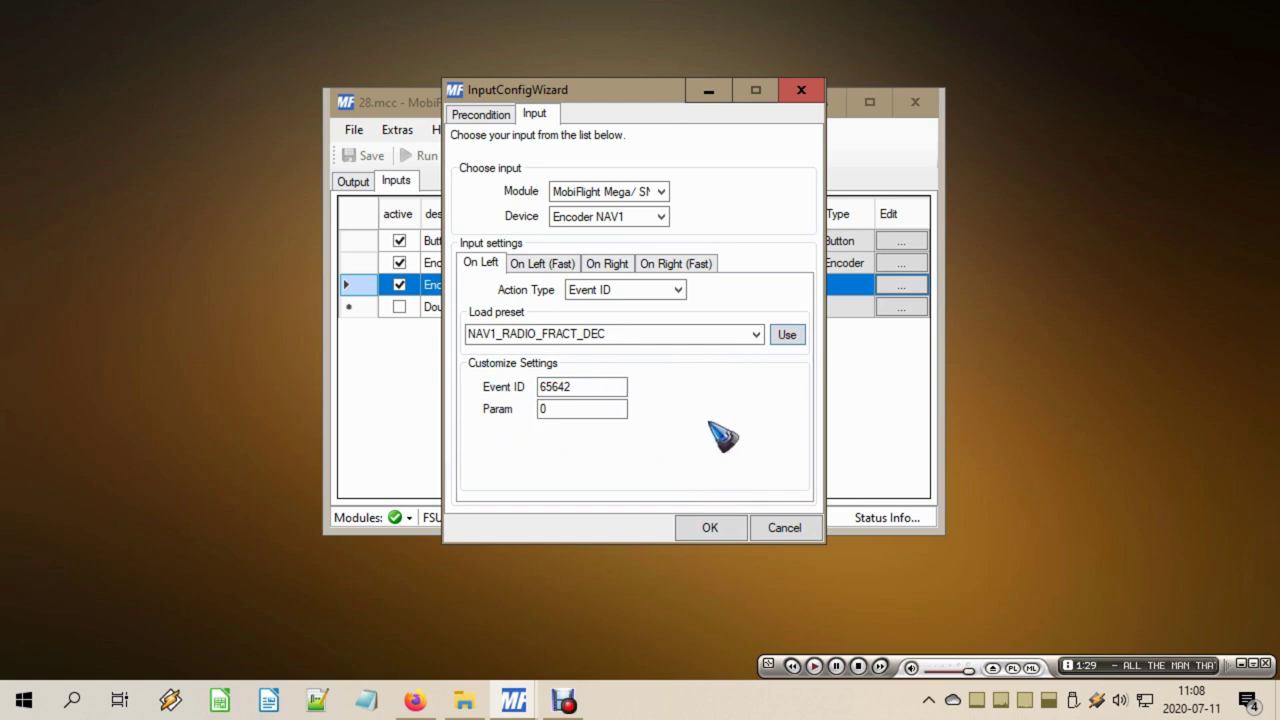
Set the encoder's On Right action to Event ID, apply the NAV1_RADIO_FRACT_INC preset and accept the input configuration
left_click(612, 264)
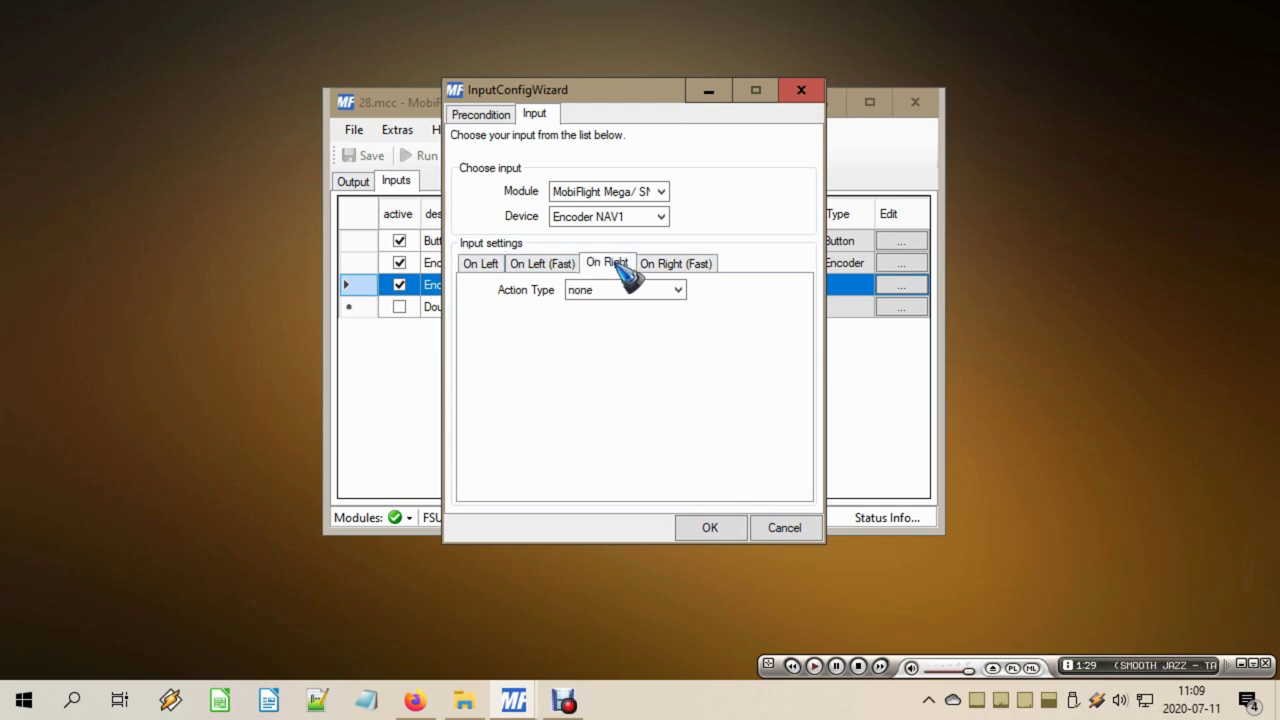
left_click(628, 292)
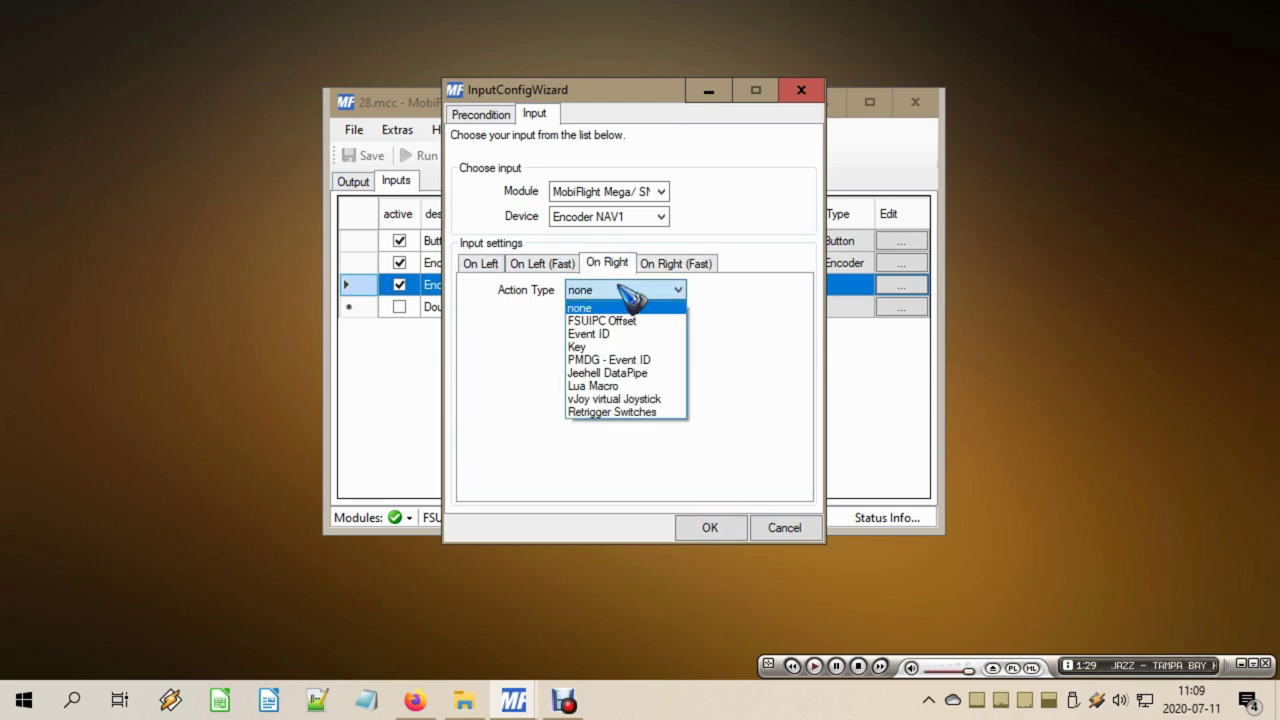
left_click(630, 334)
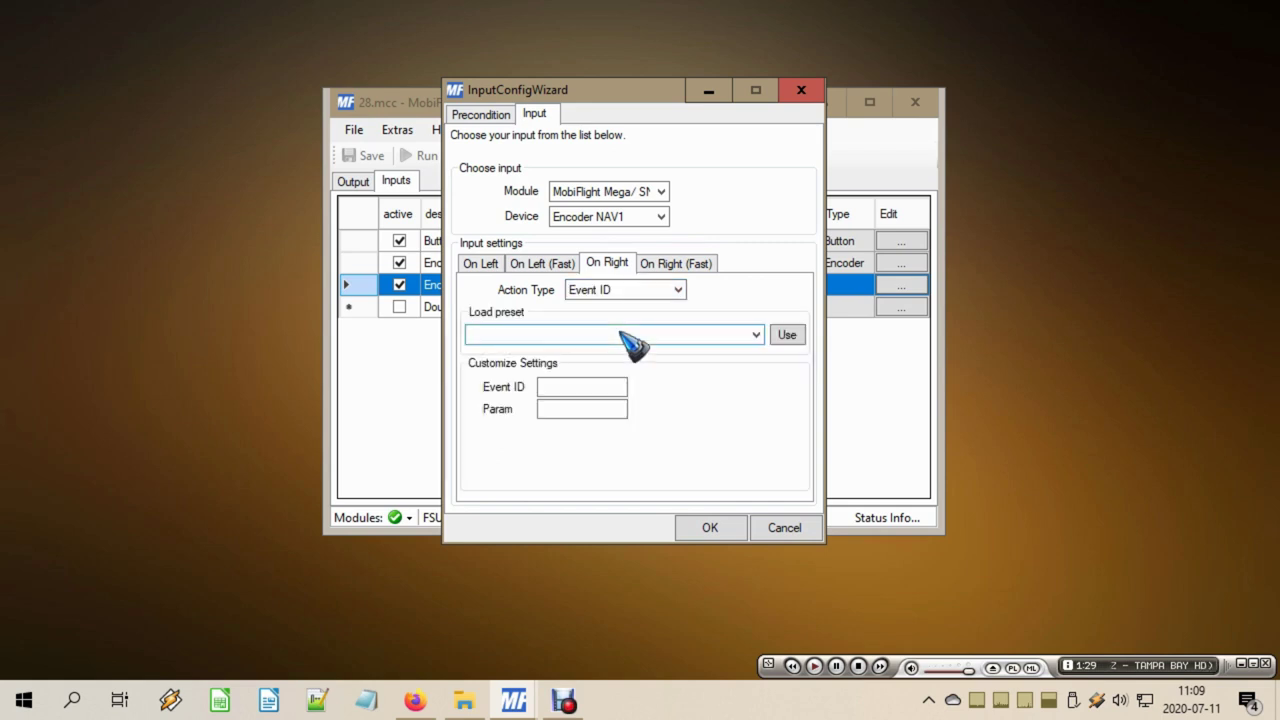
left_click(741, 332)
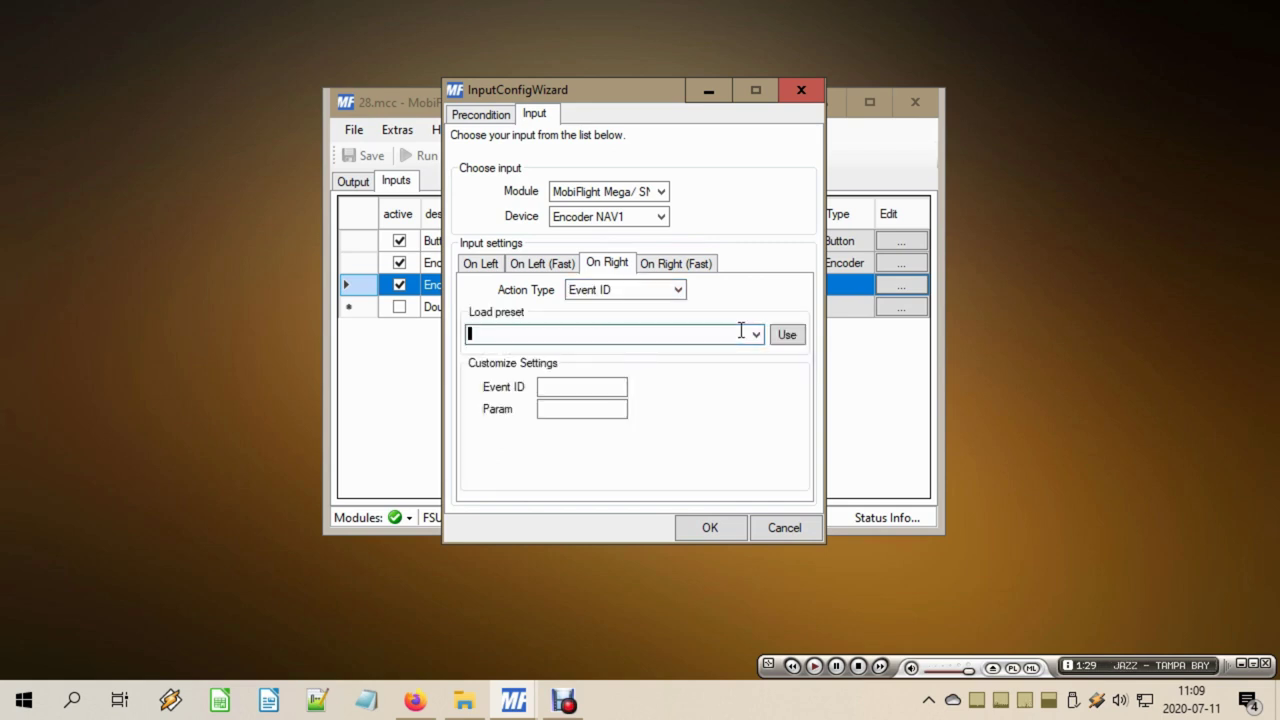
type("nav")
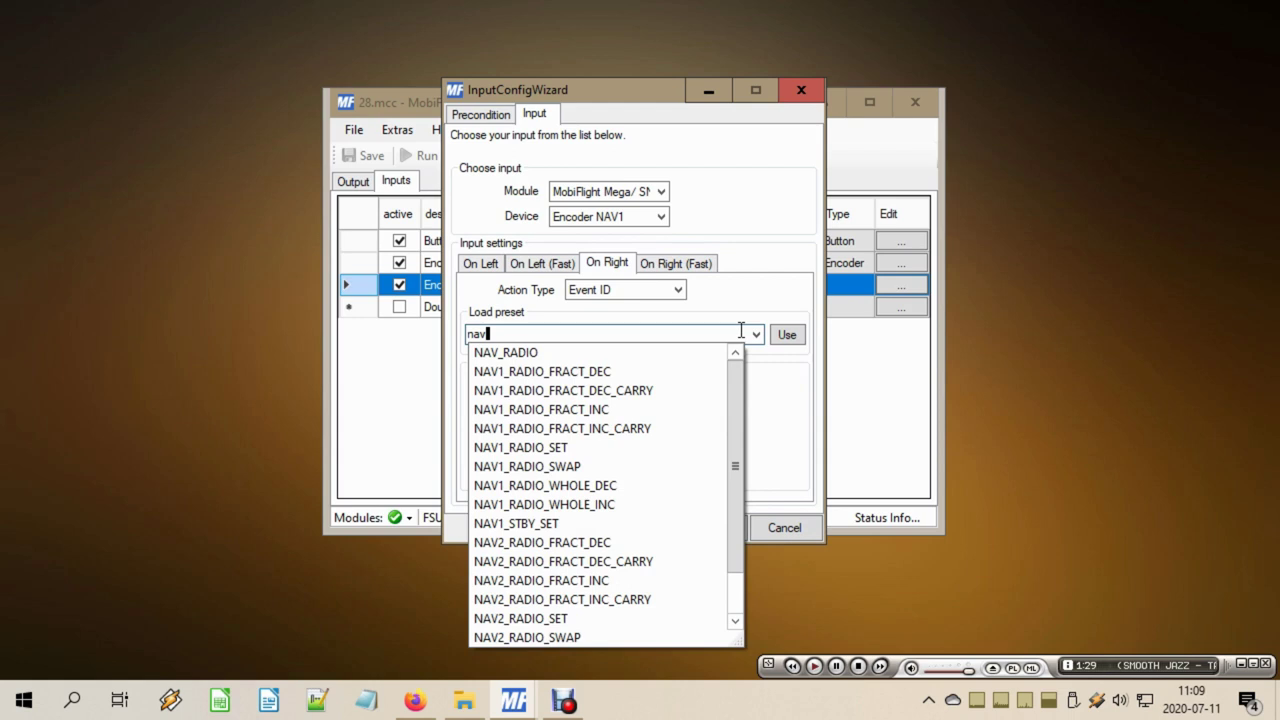
left_click(622, 410)
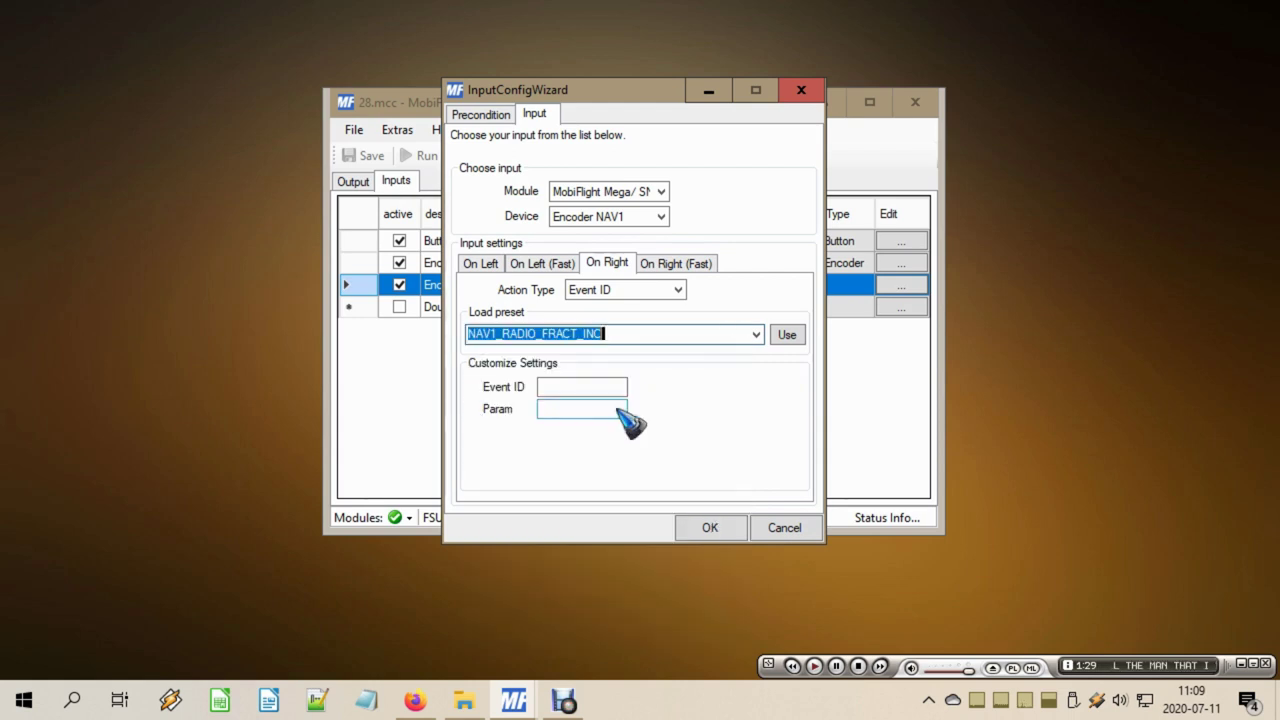
left_click(790, 334)
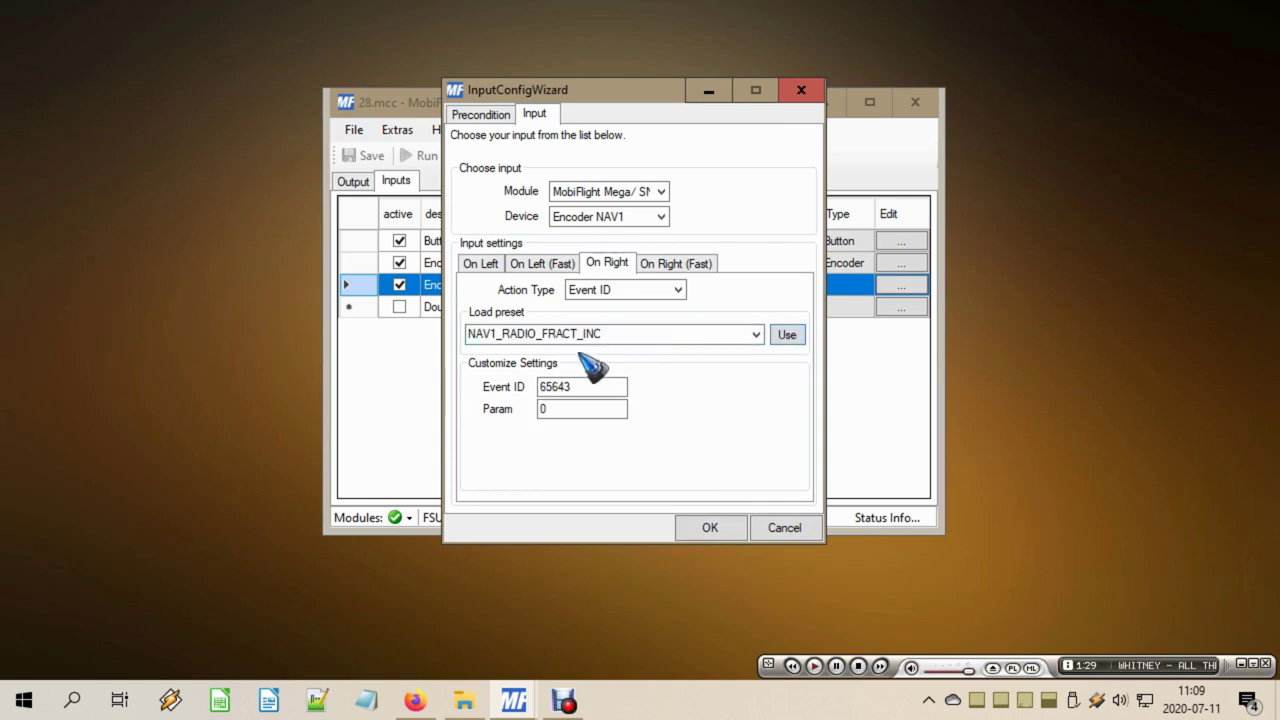
left_click(713, 528)
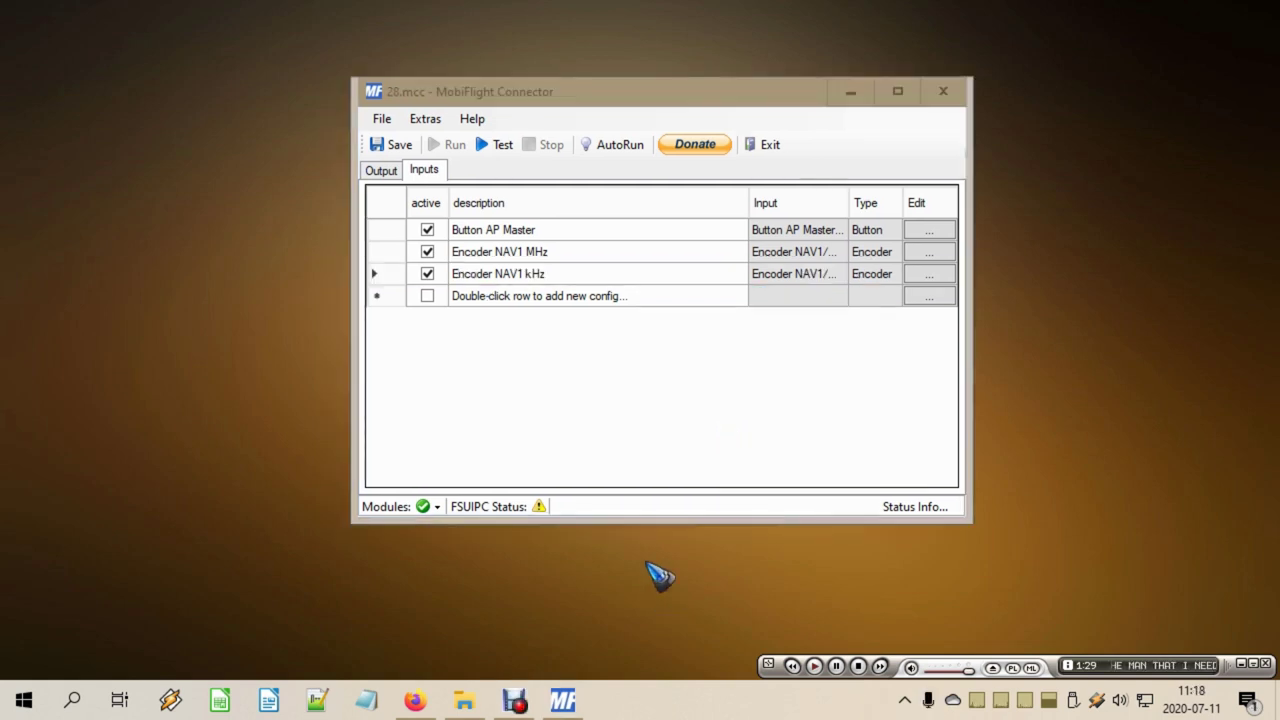
Check the precondition settings of the Encoder NAV1 kHz input and close its configuration without changes
left_click(626, 426)
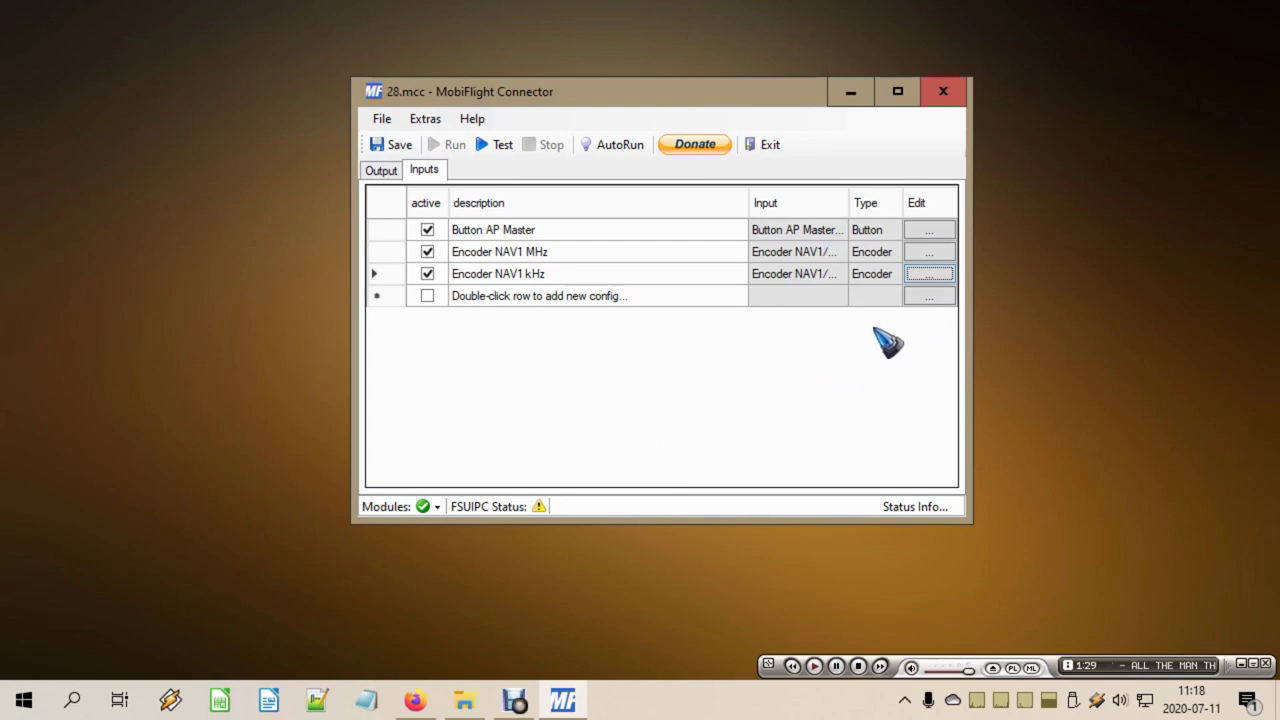
left_click(927, 275)
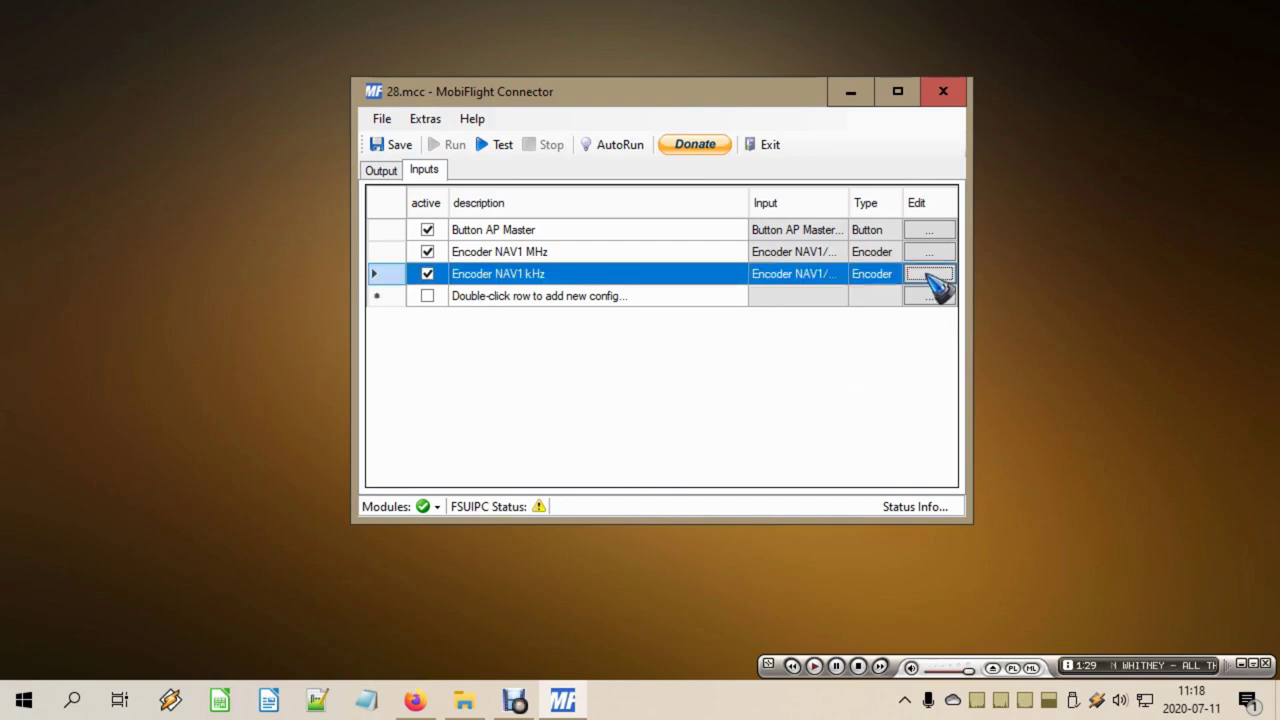
left_click(505, 103)
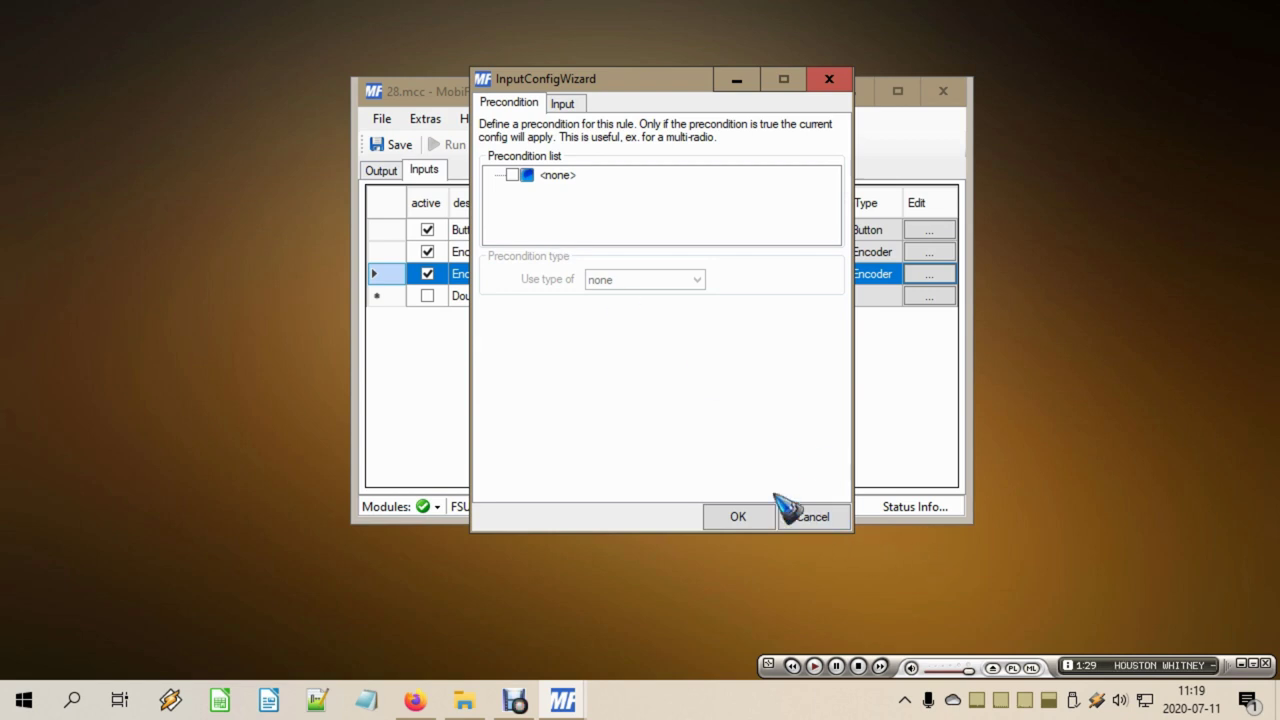
left_click(812, 518)
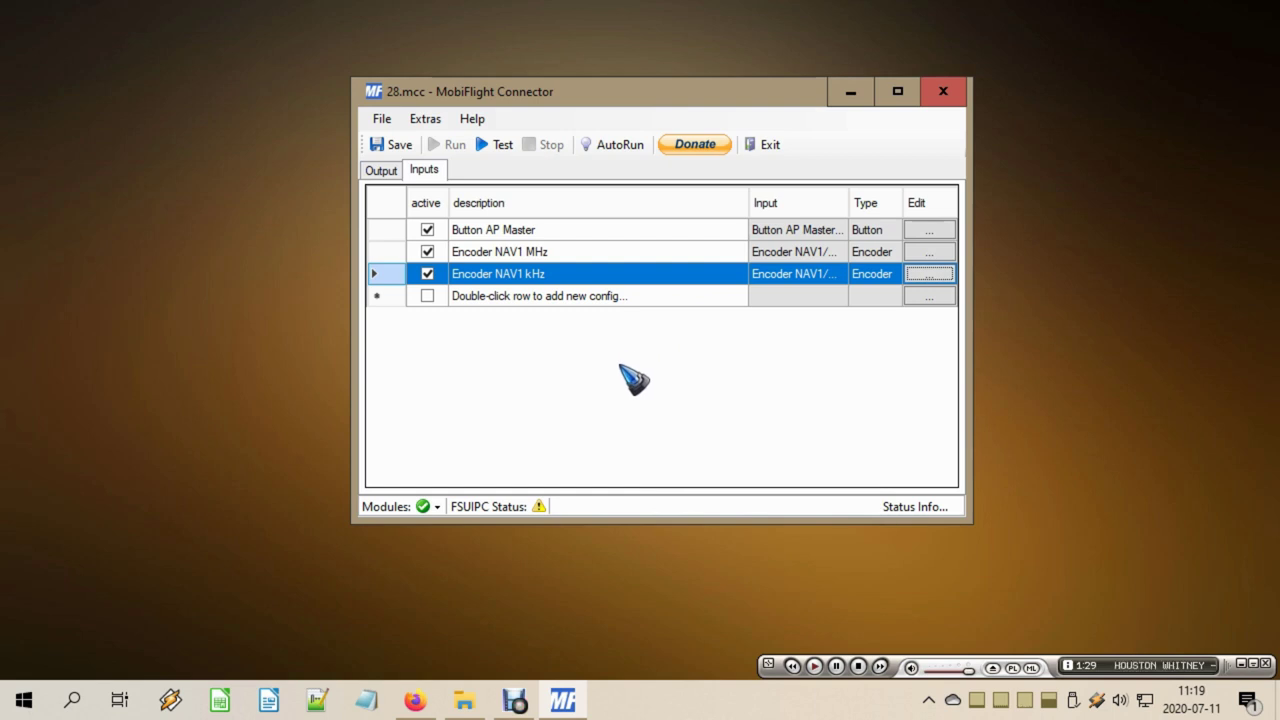
Add a new input configuration described as Toggle NAV1 MHz kHz and make it active
double_click(529, 296)
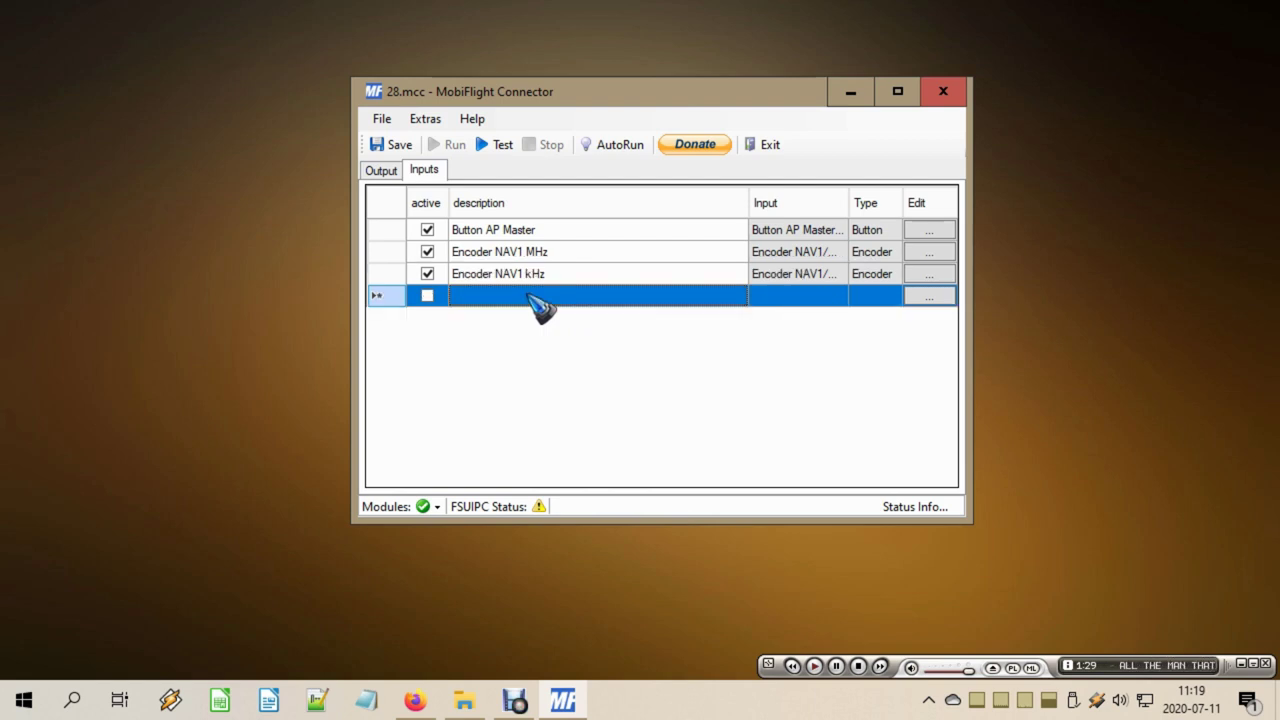
left_click(529, 297)
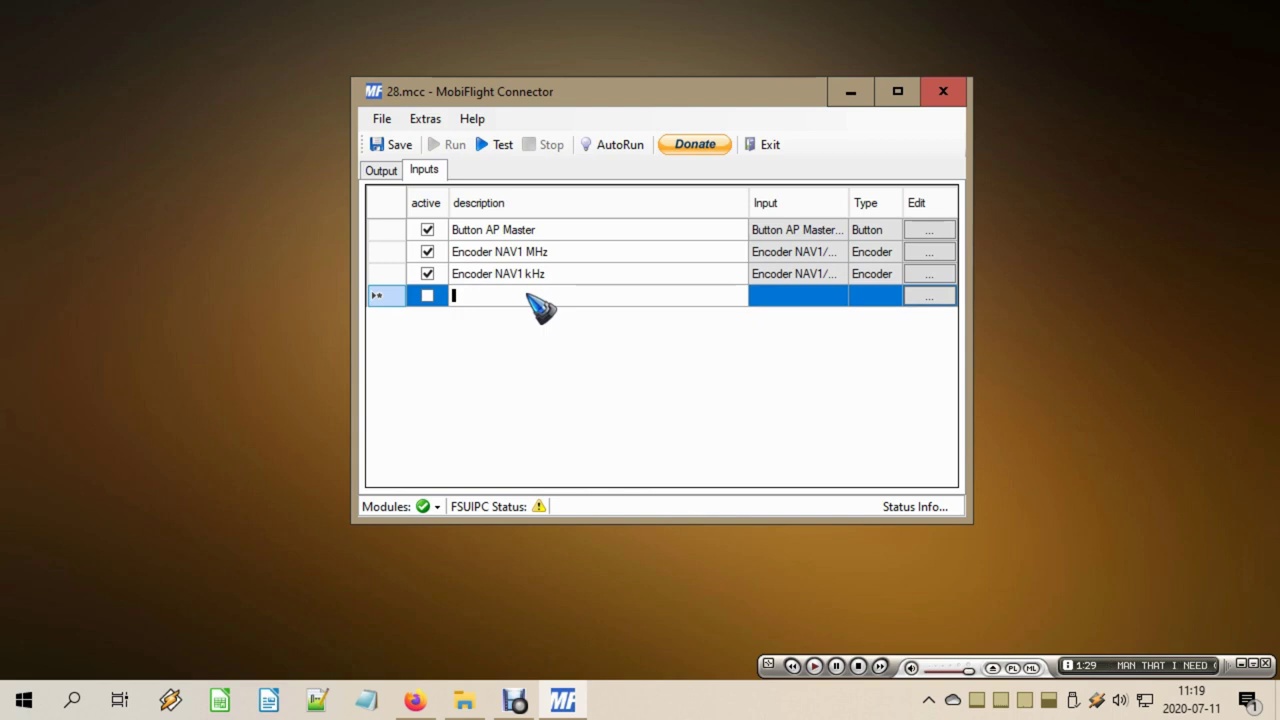
type("Tog")
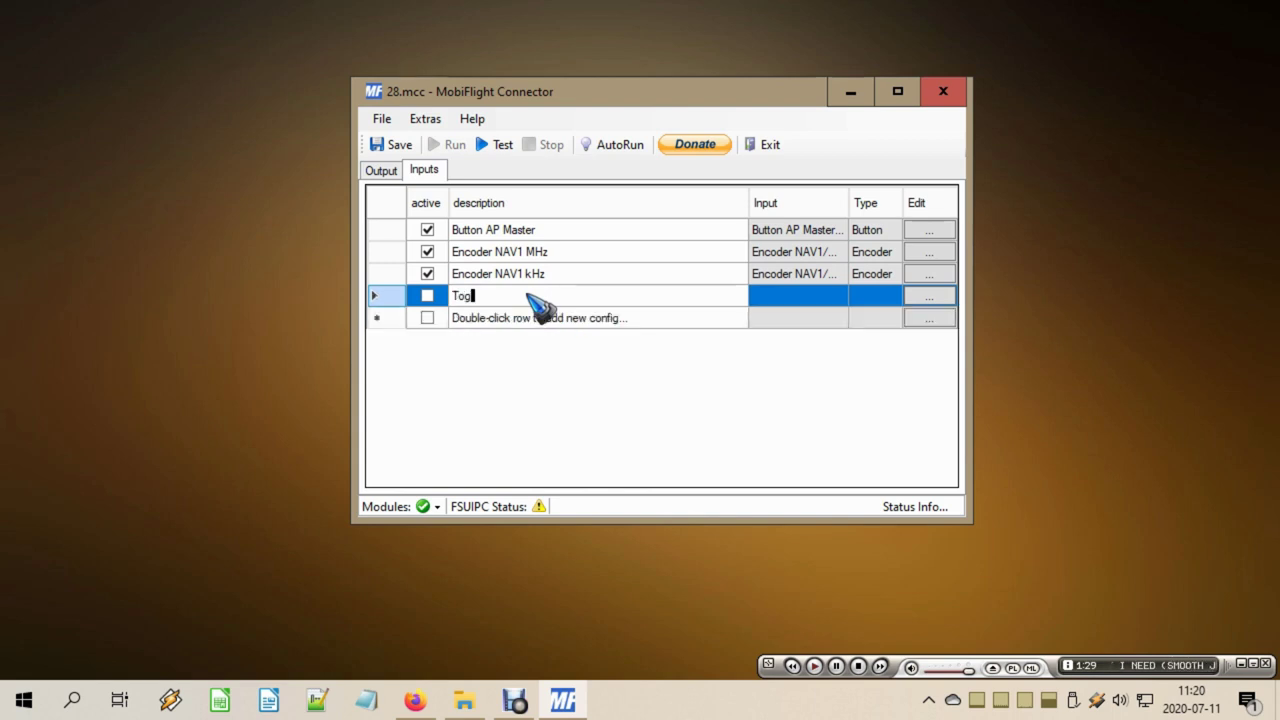
type("gle NAV")
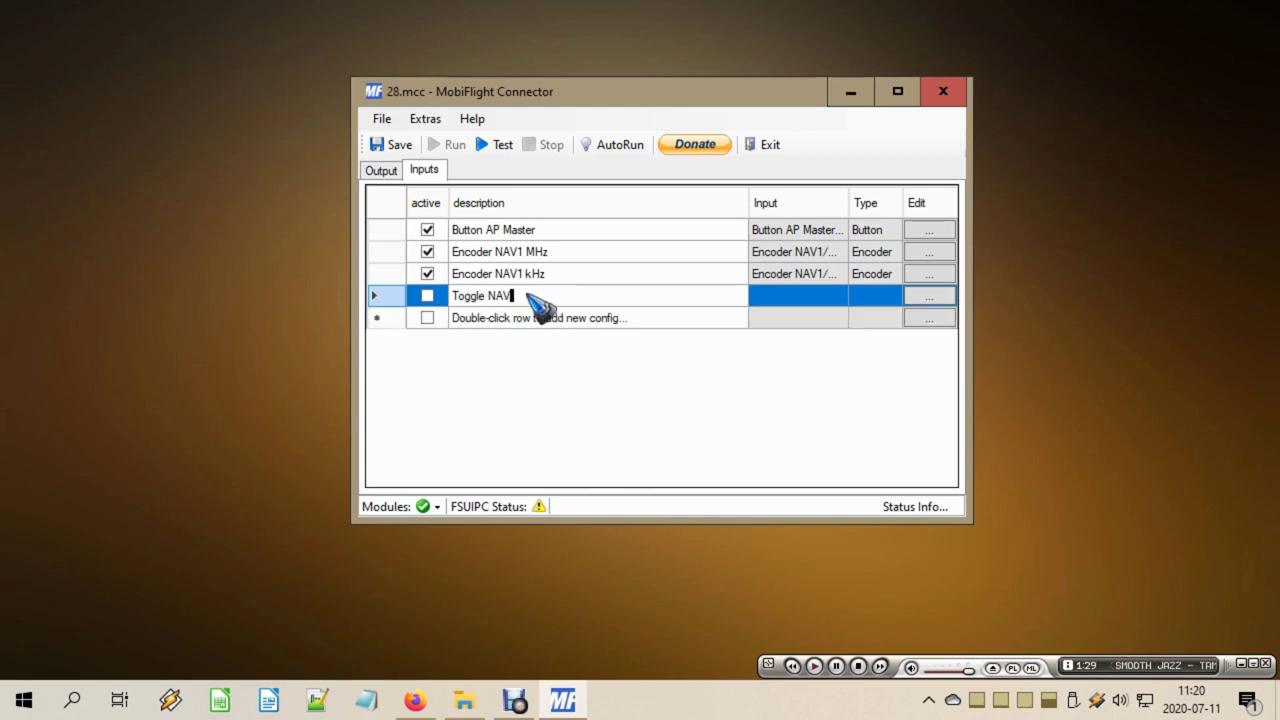
type("1 MHz")
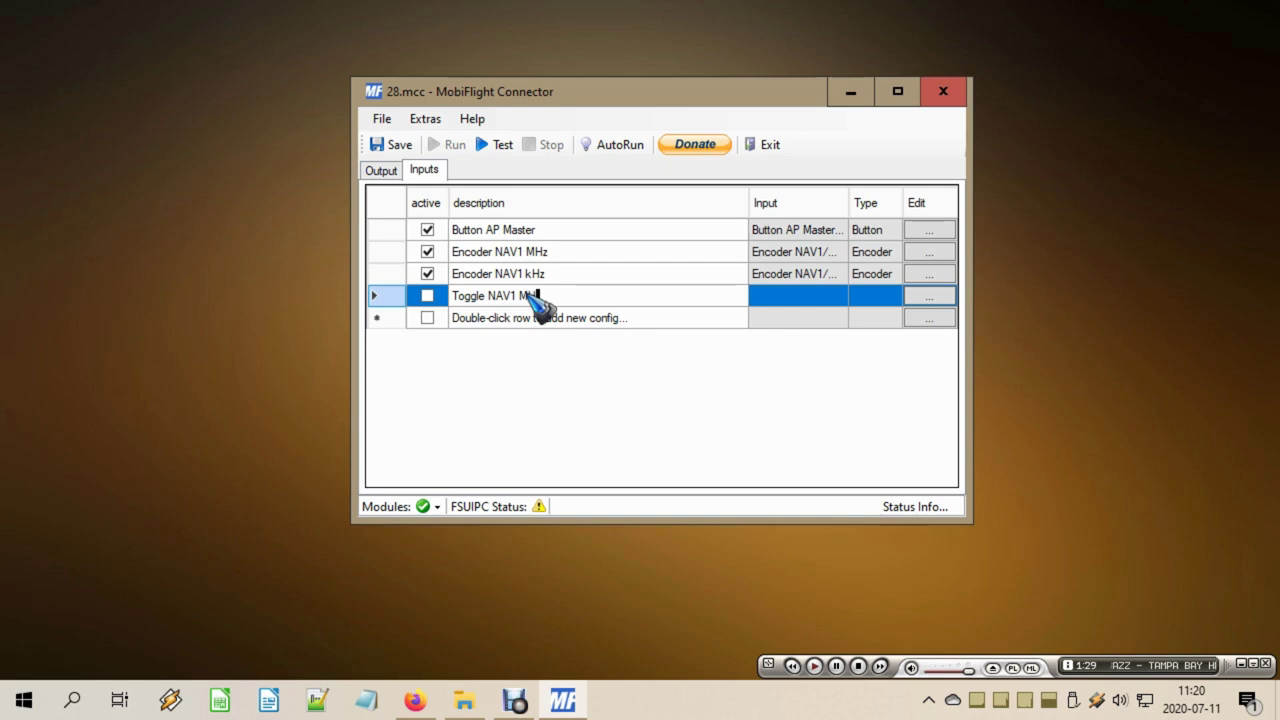
type(" kH")
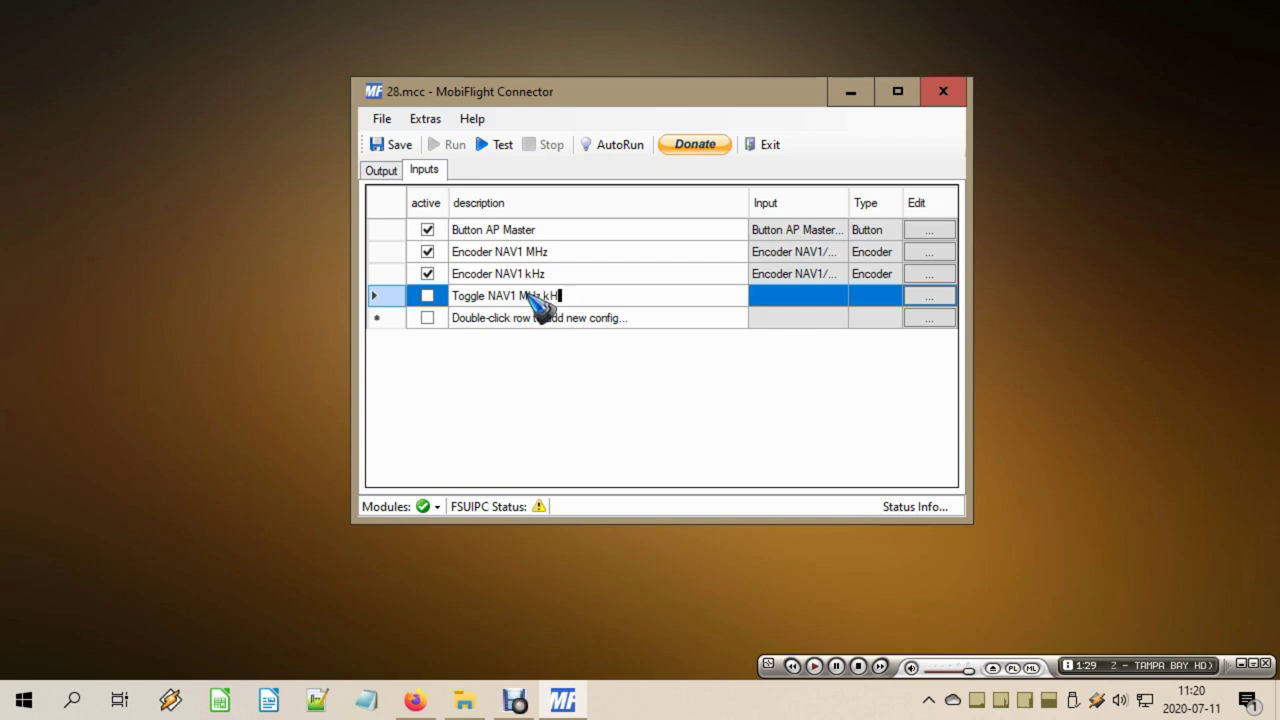
type("z")
left_click(427, 295)
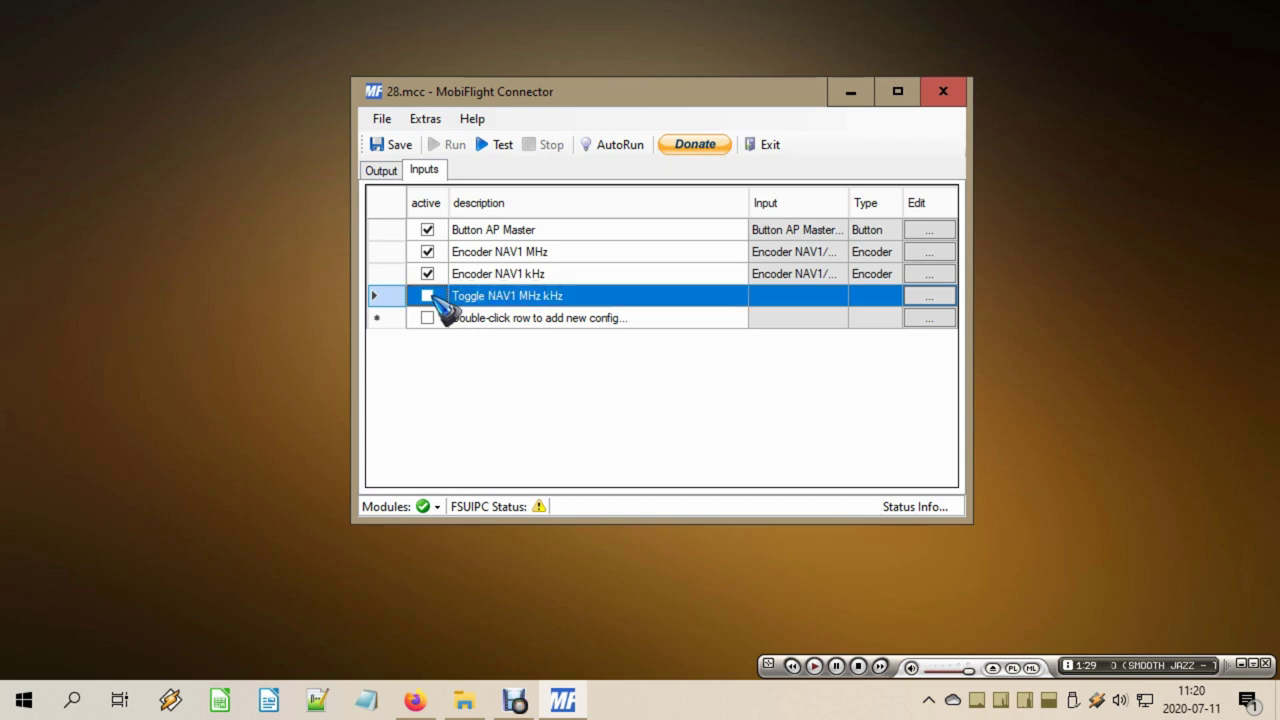
Assign the Toggle NAV1 MHz kHz input to the MobiFlight Mega module and the Encoder NAV1 SW device
left_click(932, 296)
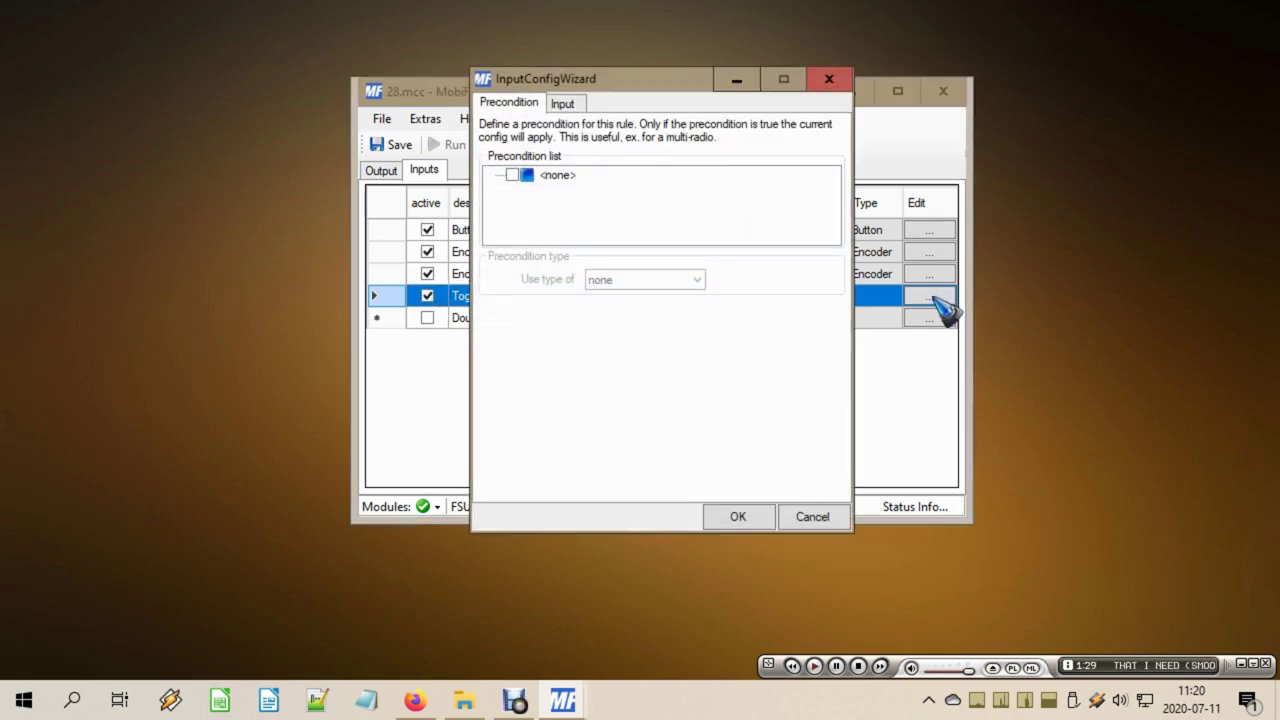
left_click(565, 104)
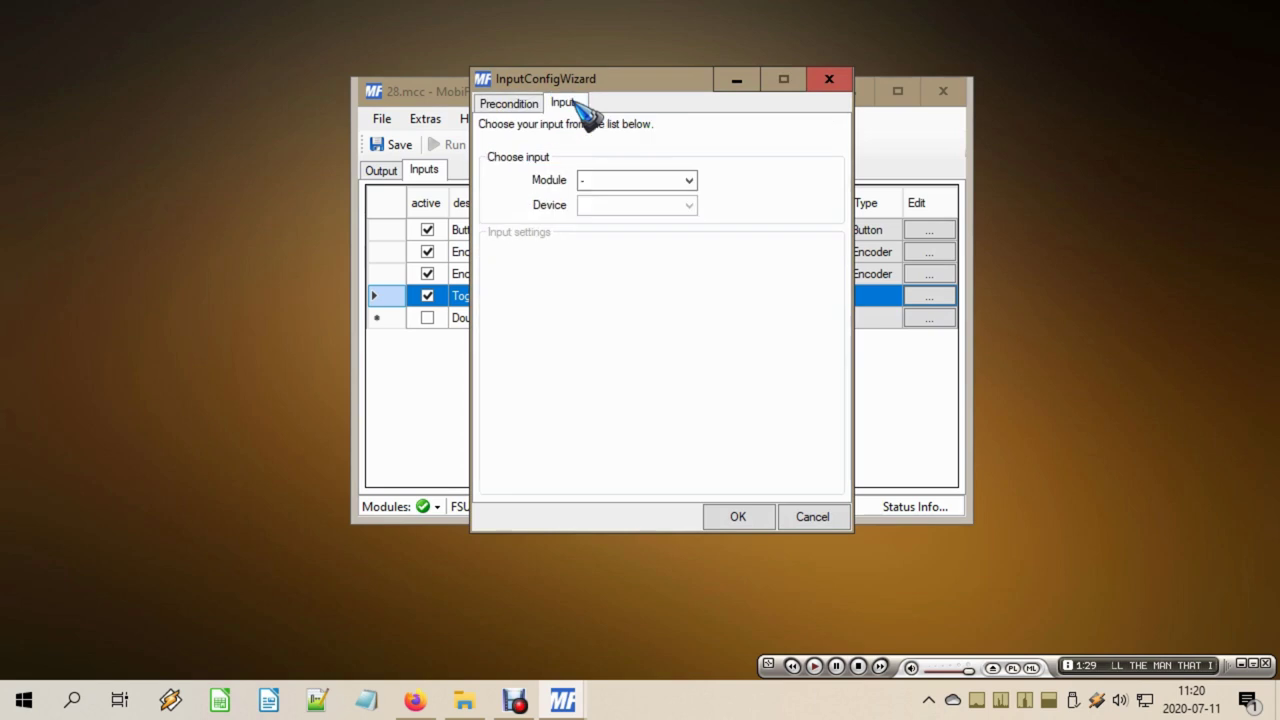
left_click(640, 182)
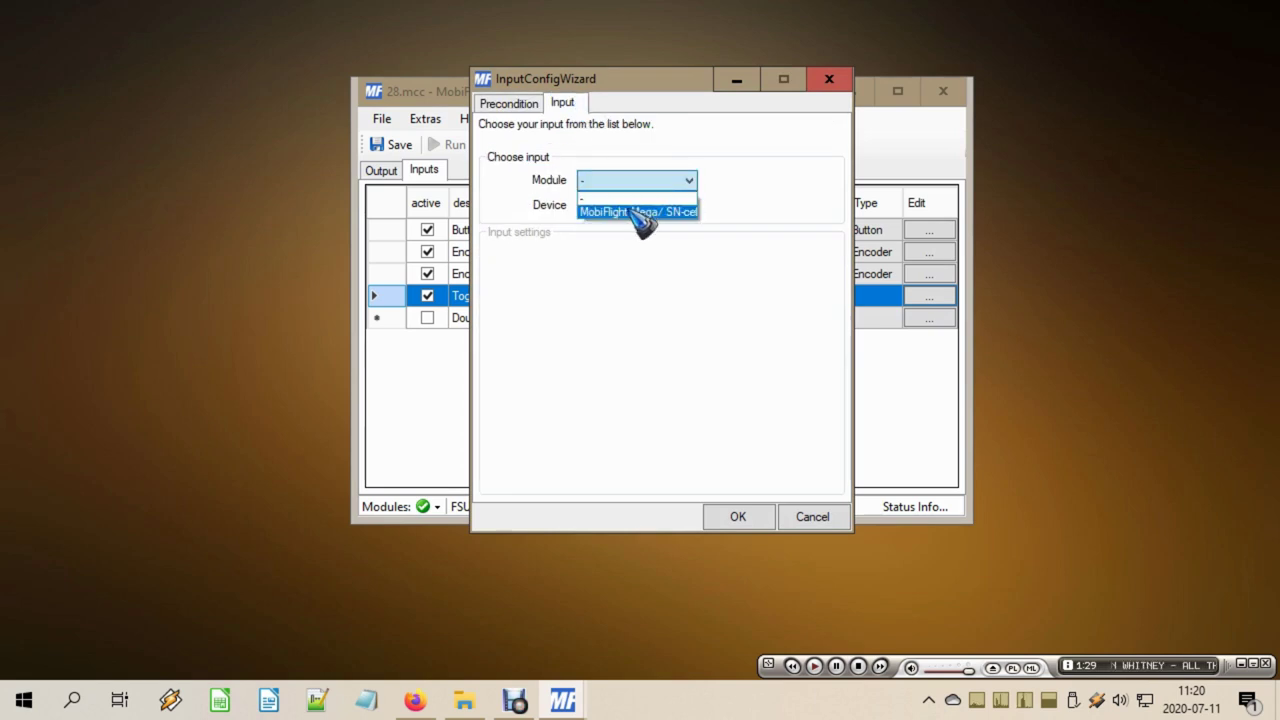
left_click(634, 212)
left_click(634, 207)
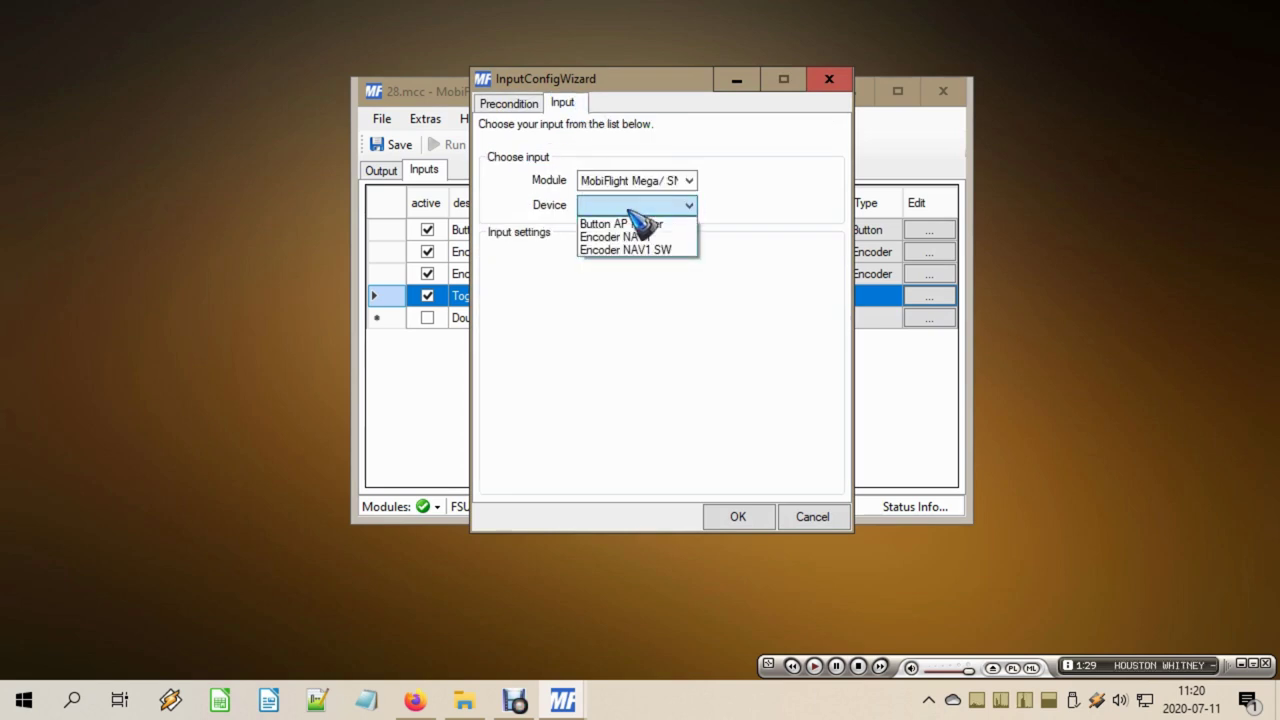
left_click(688, 260)
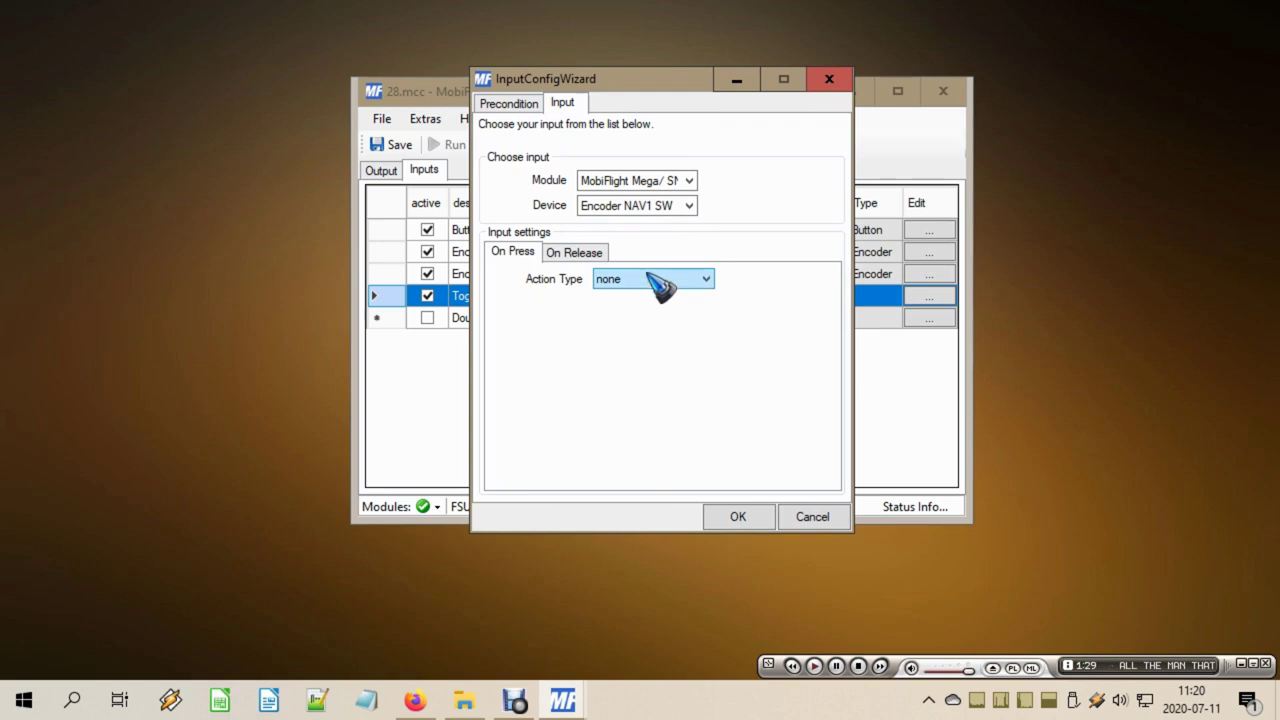
Set the switch's On Press action to FSUIPC Offset with the offset 0x66C0
left_click(650, 281)
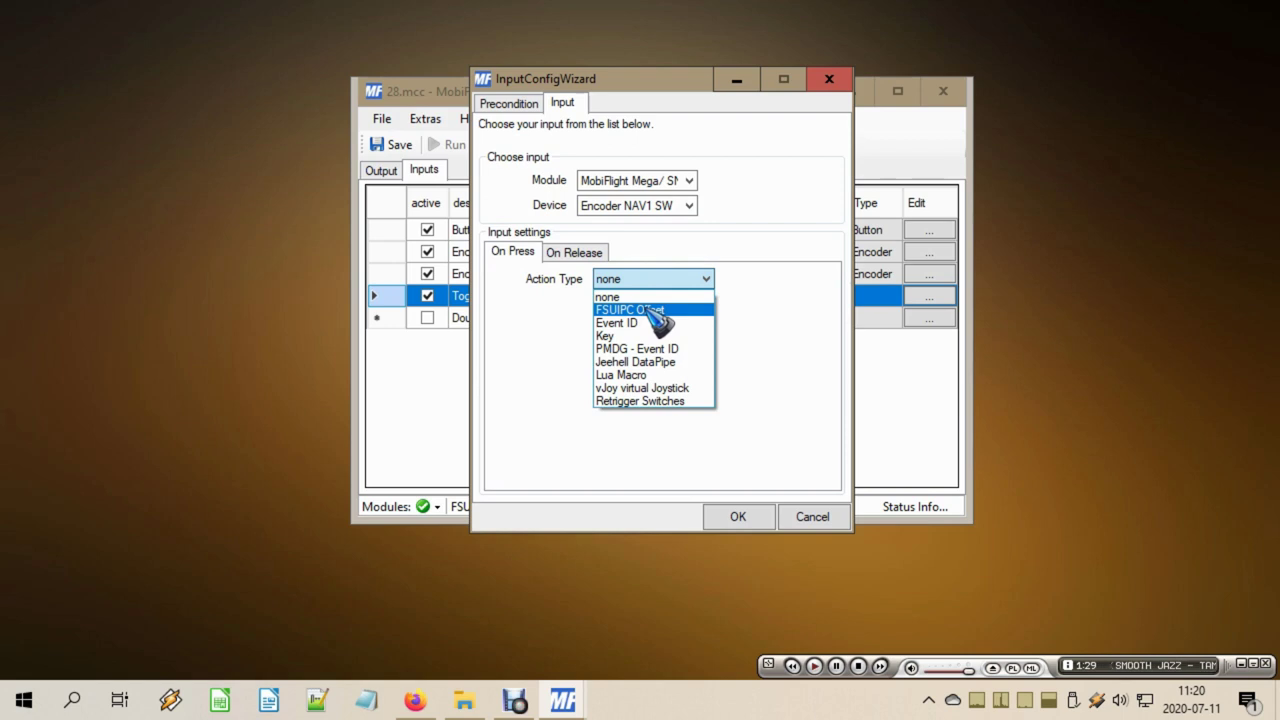
left_click(655, 310)
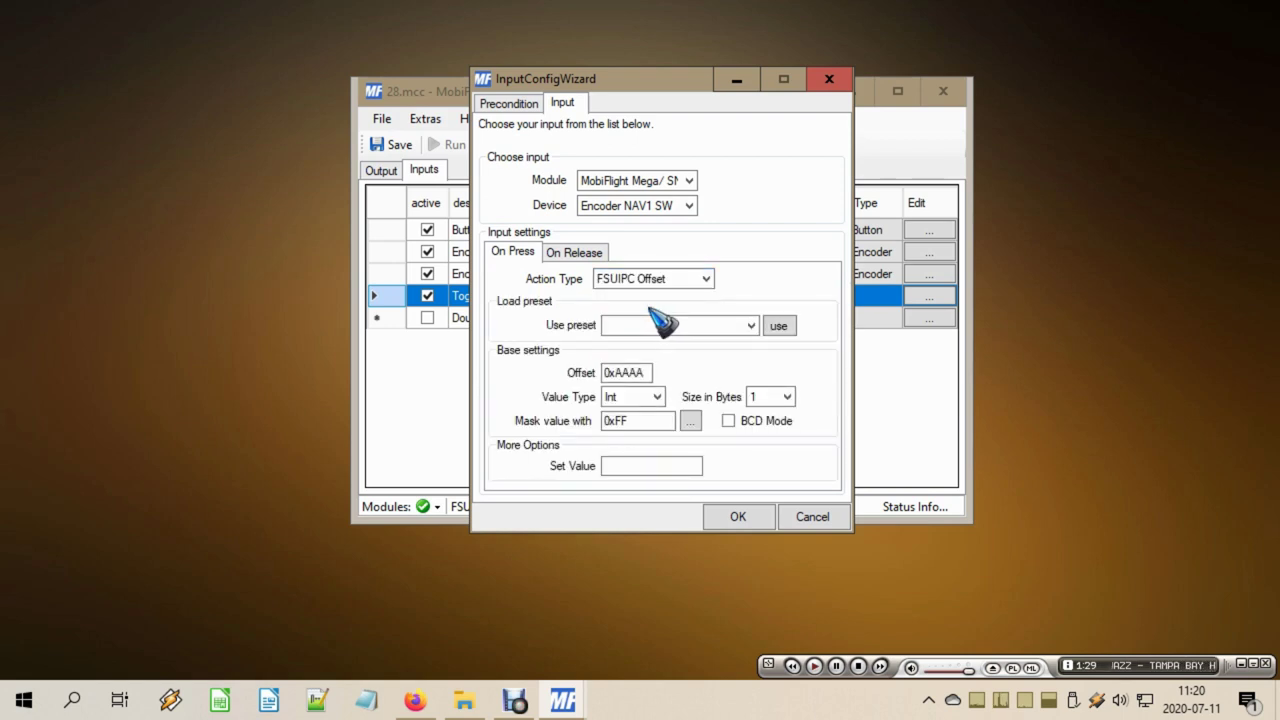
left_click(649, 370)
key("BackSpace")
key("BackSpace")
key("BackSpace")
key("BackSpace")
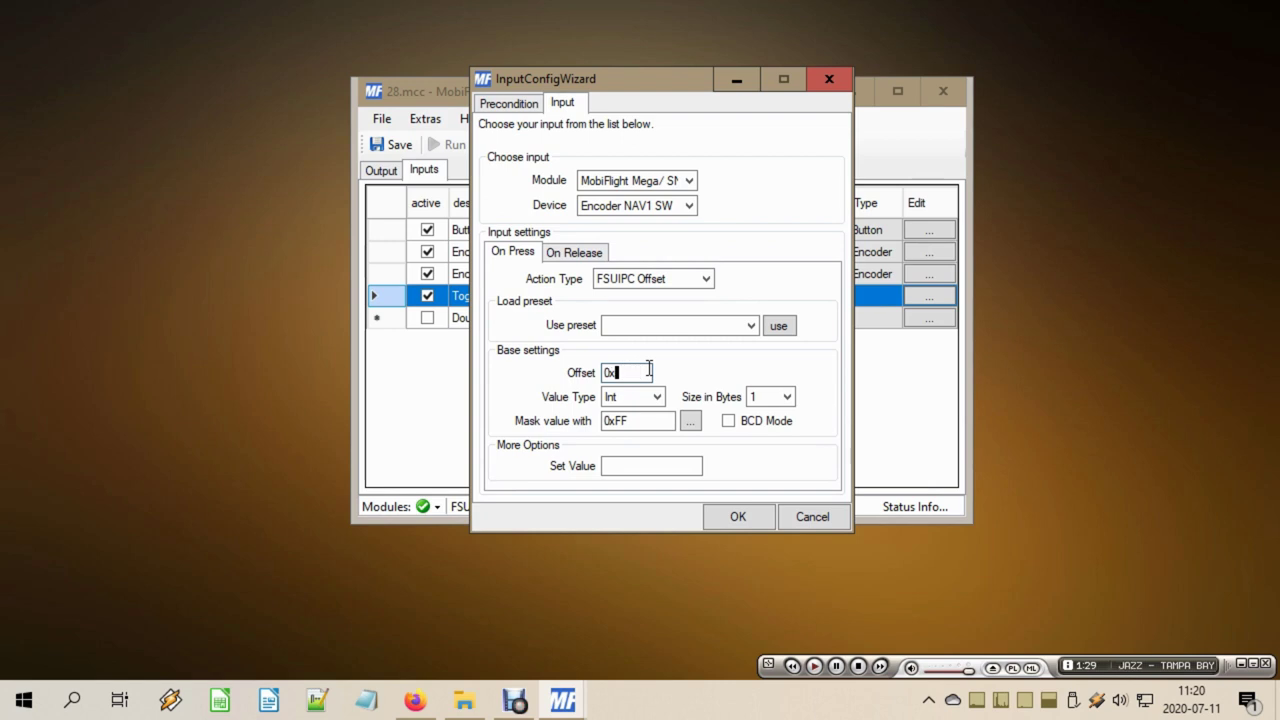
type("6")
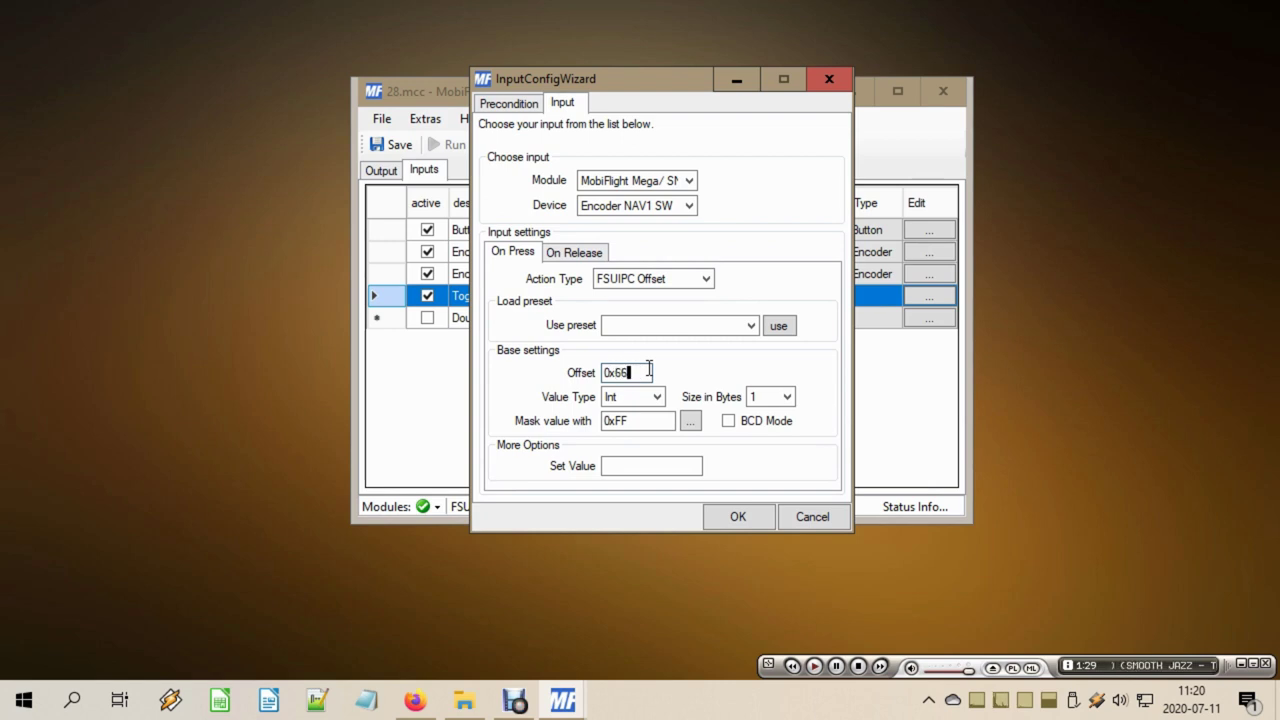
type("c0")
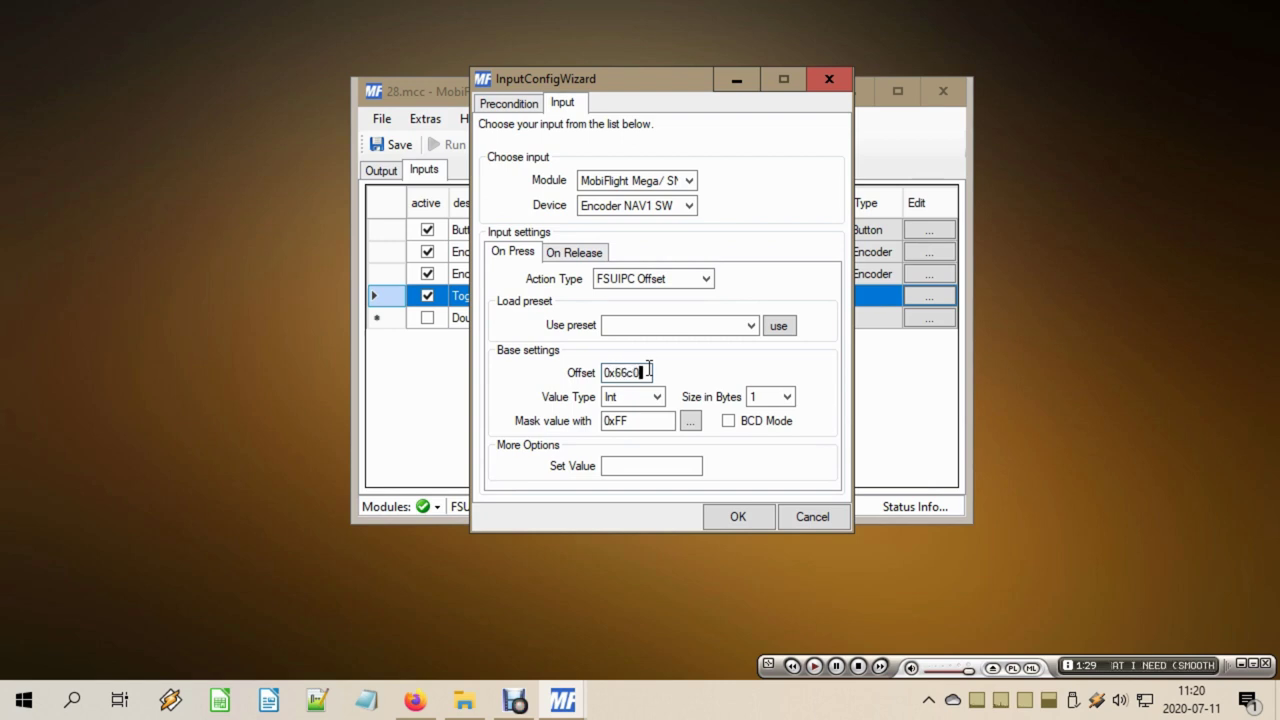
key("BackSpace")
key("BackSpace")
type("C")
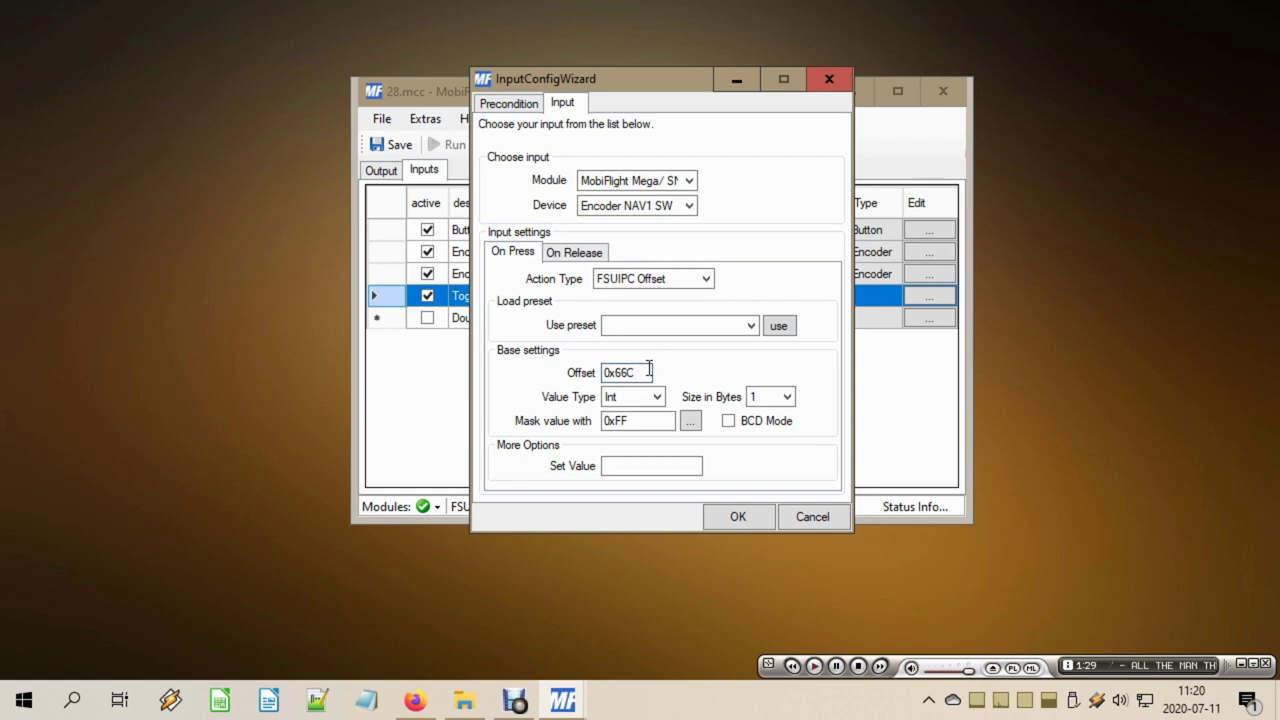
type("0")
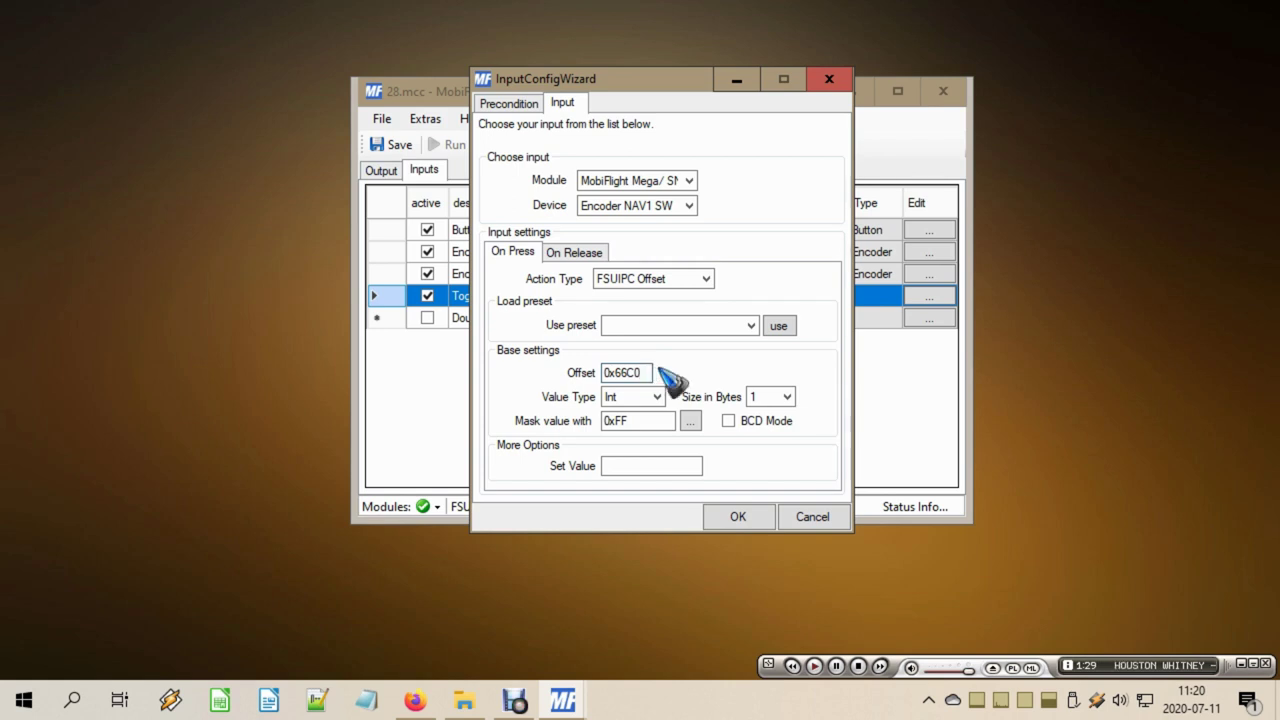
Set the On Press action's Set Value to if($=0,1,0) and save the Toggle NAV1 MHz kHz input configuration
left_click(650, 468)
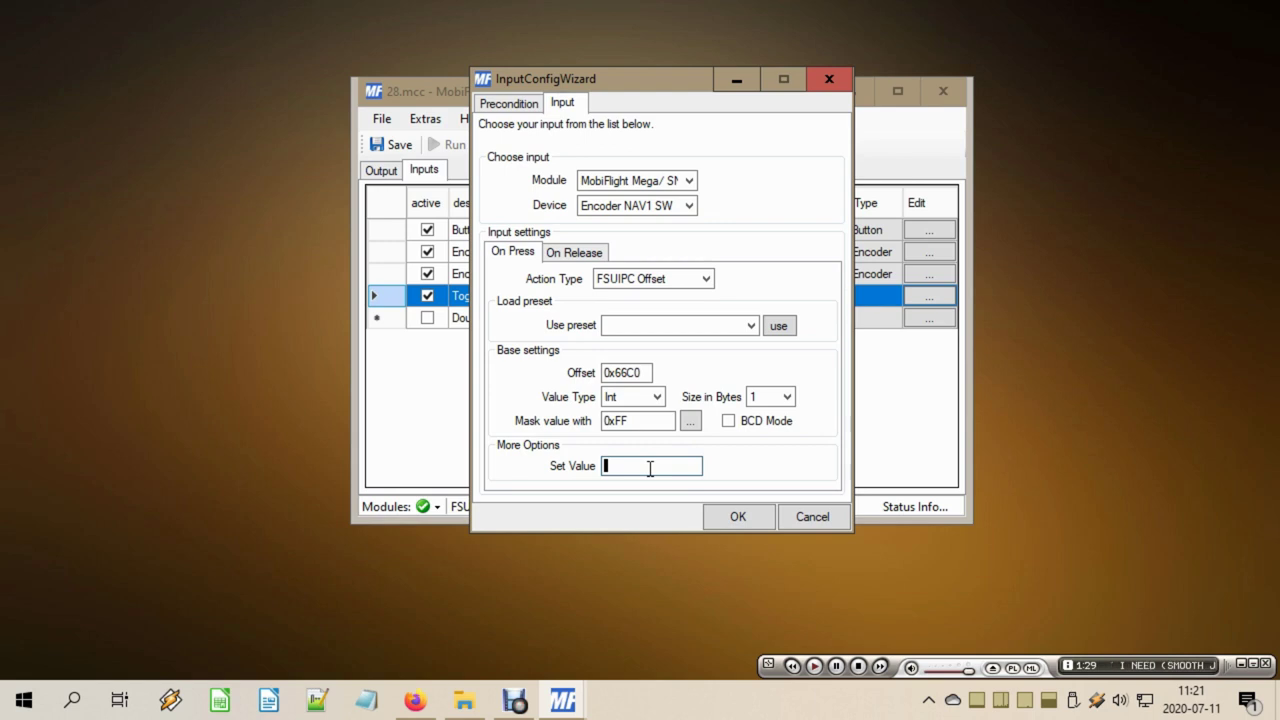
type("if")
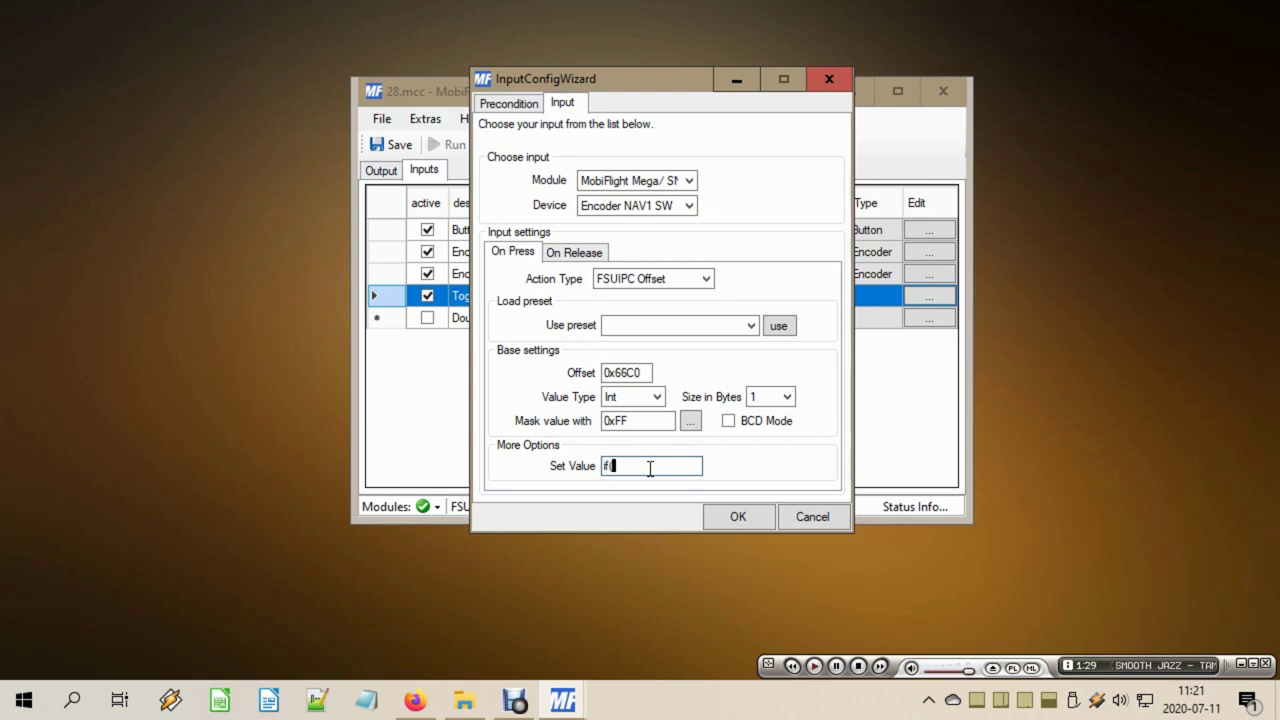
type("(4")
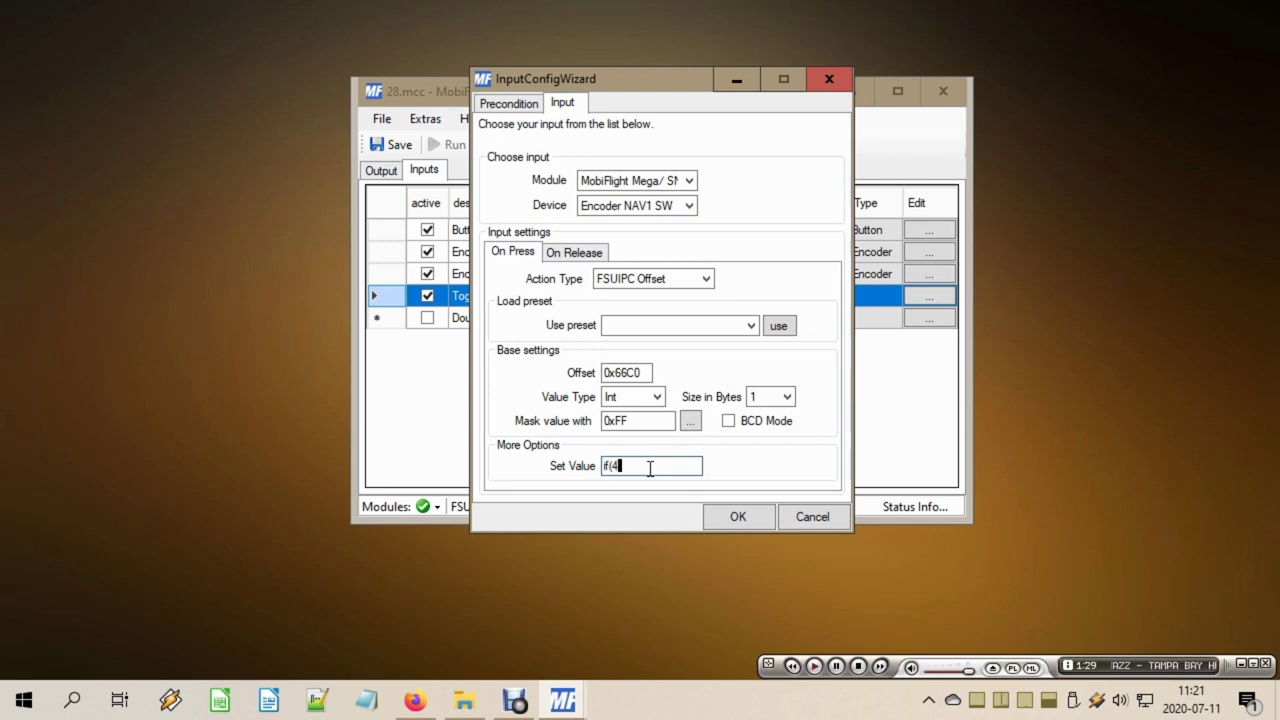
key("BackSpace")
type("$")
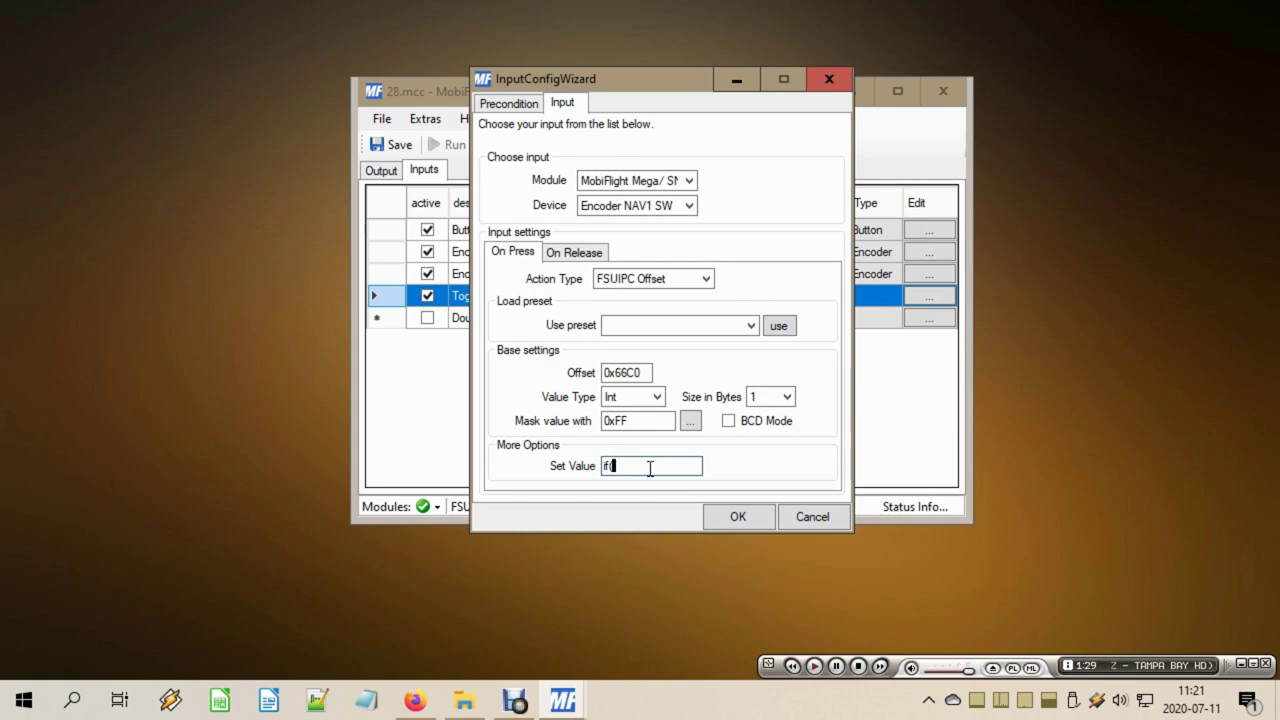
type("=0")
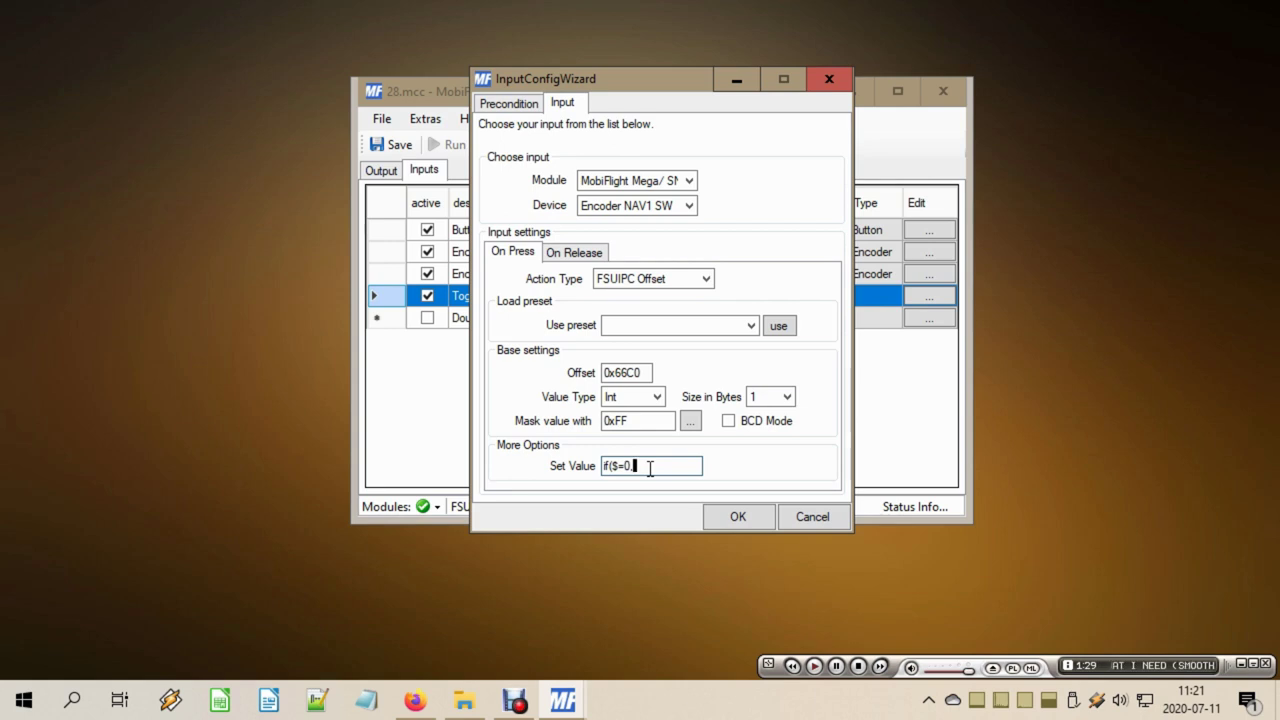
type(",1,0")
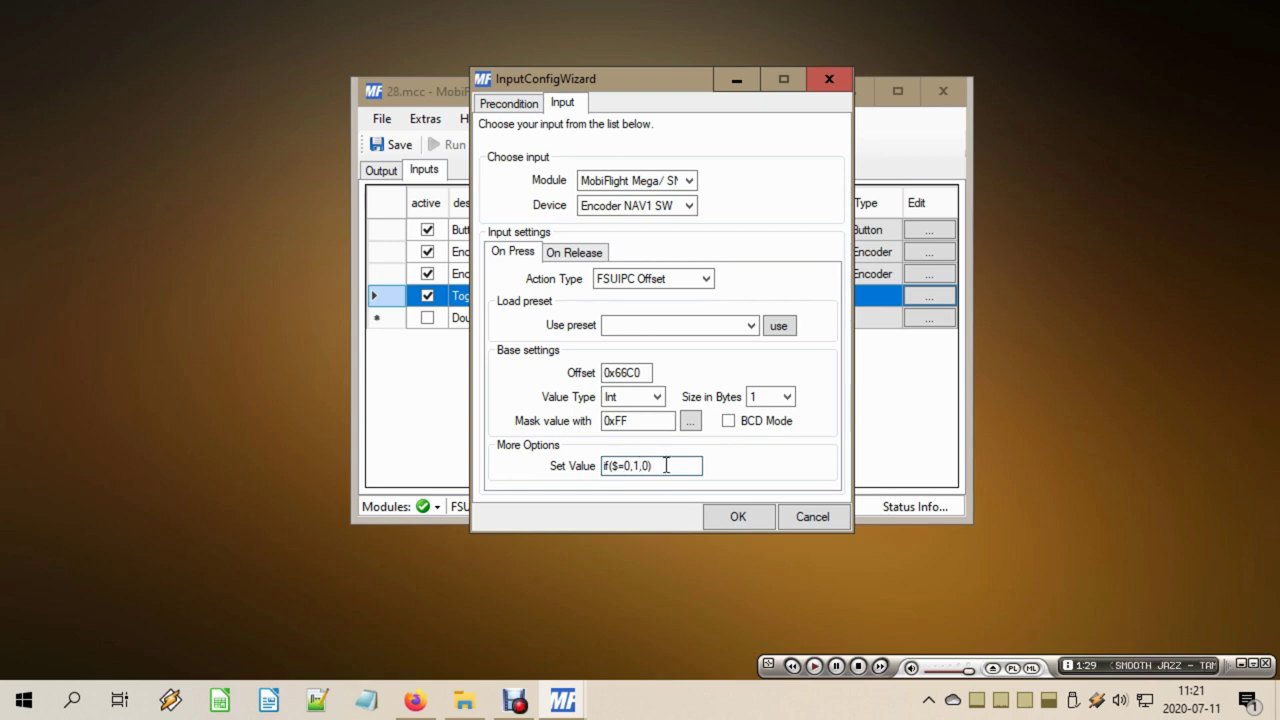
left_click(738, 517)
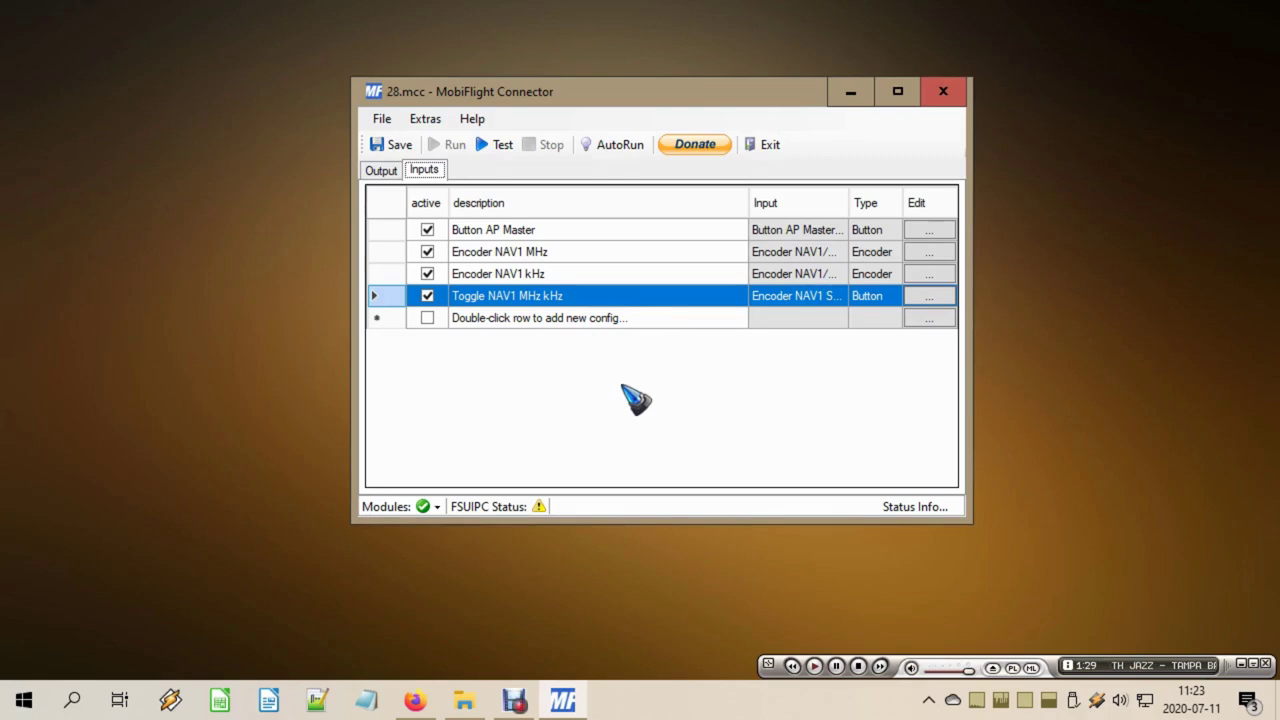
Add a new output configuration described as Toggle NAV1 MHz kHz and make it active
left_click(381, 171)
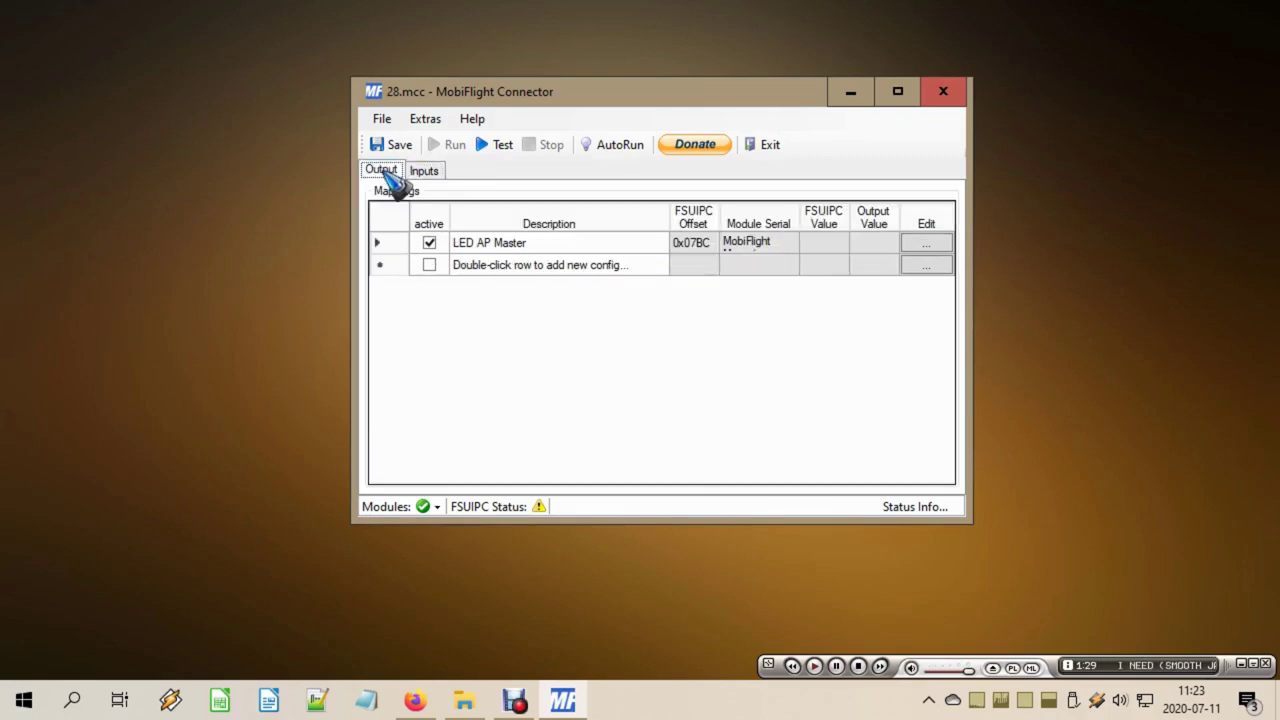
left_click(507, 275)
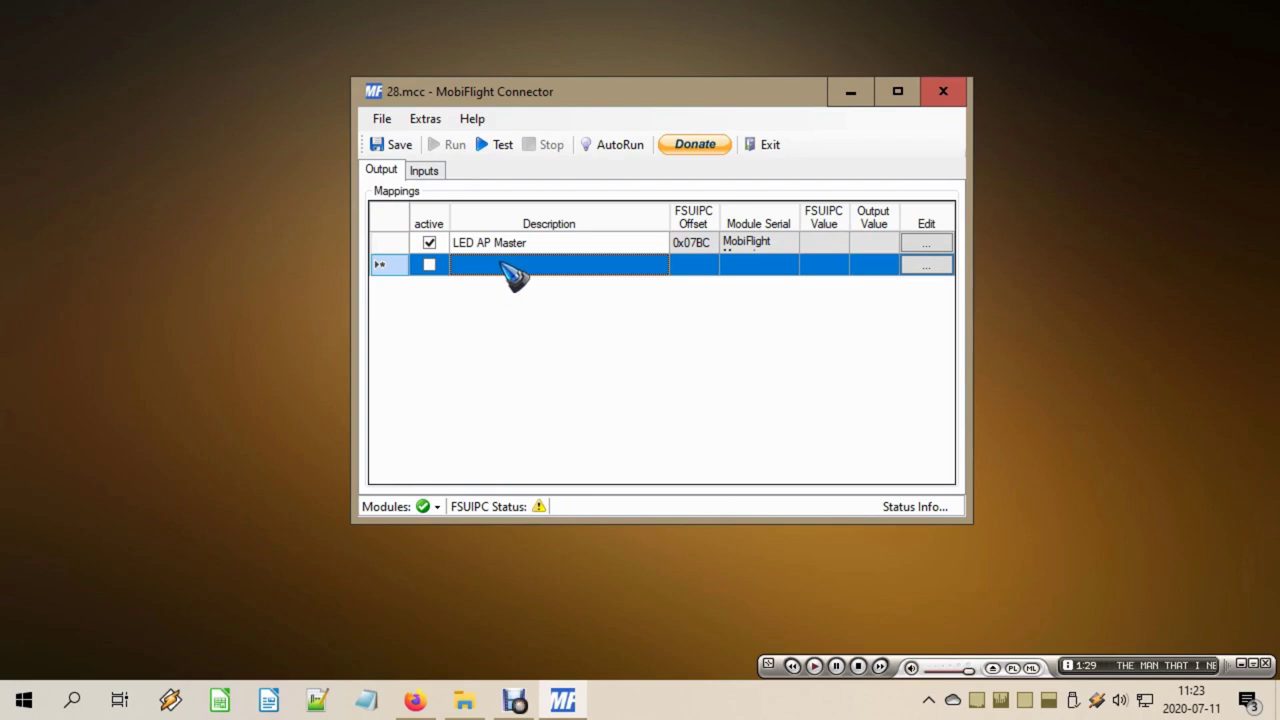
left_click(507, 273)
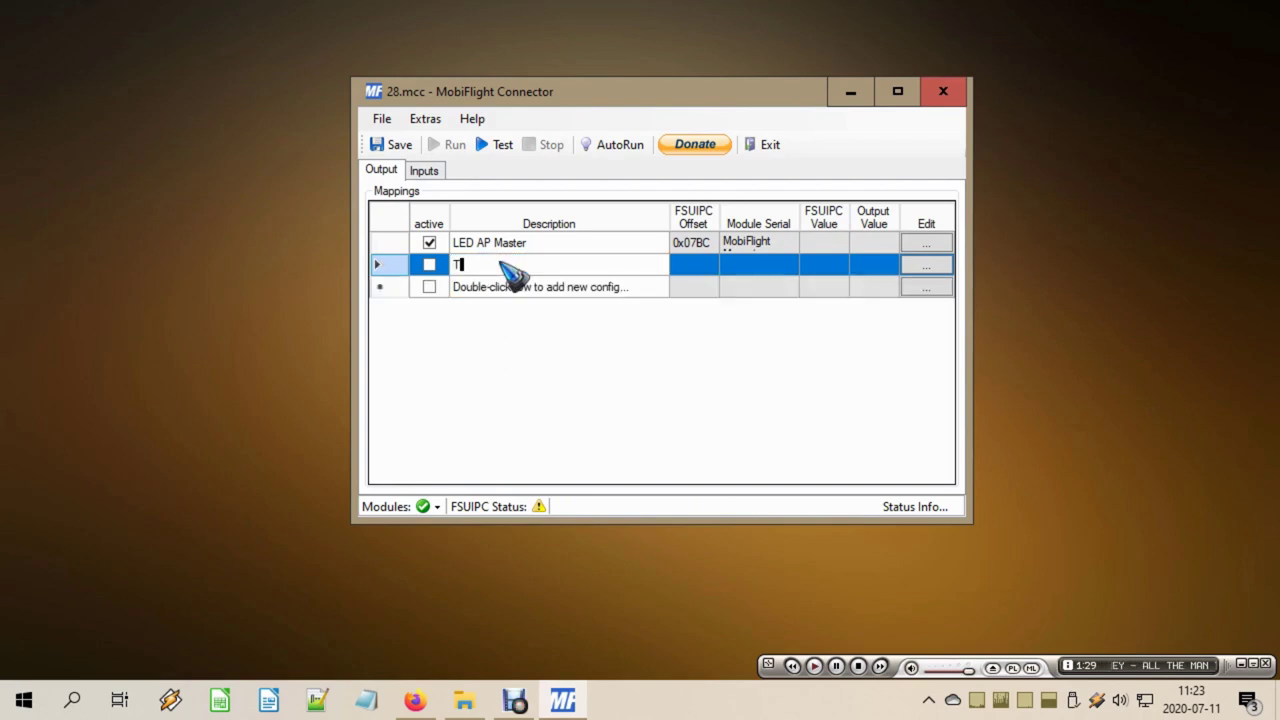
type("Toggl")
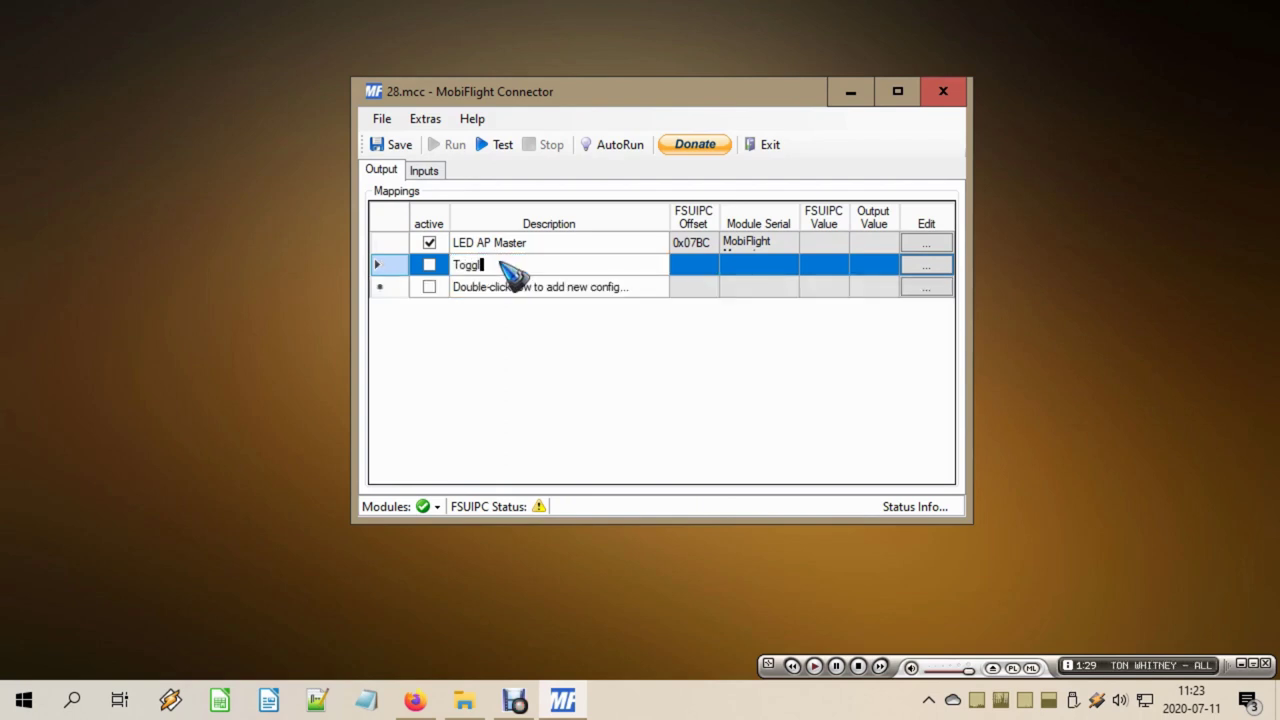
type("e NAV1 M")
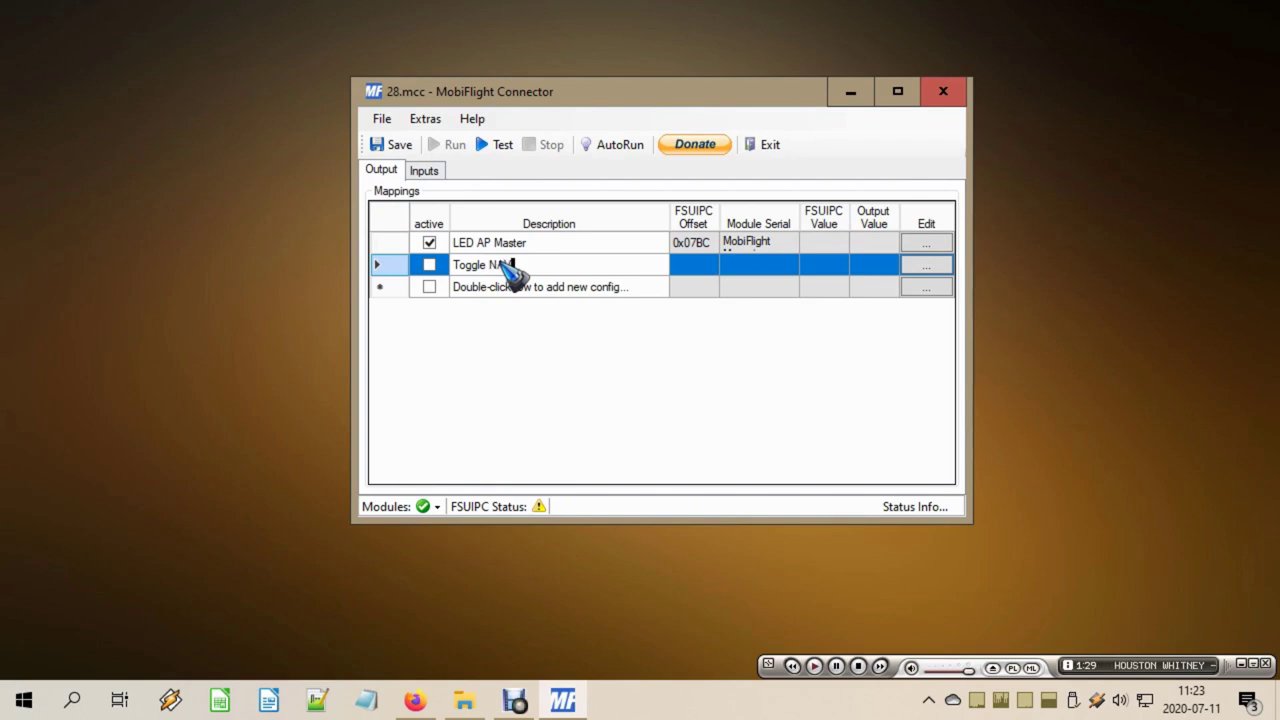
type("Hz kHz")
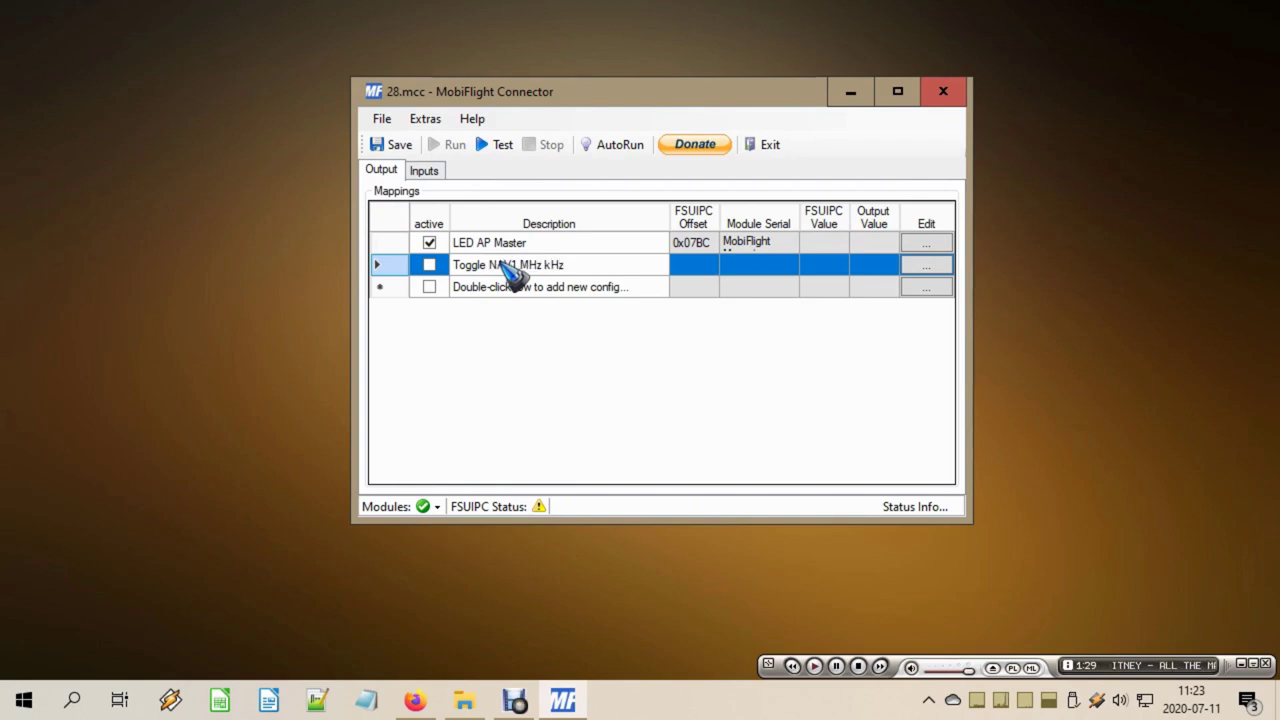
left_click(430, 264)
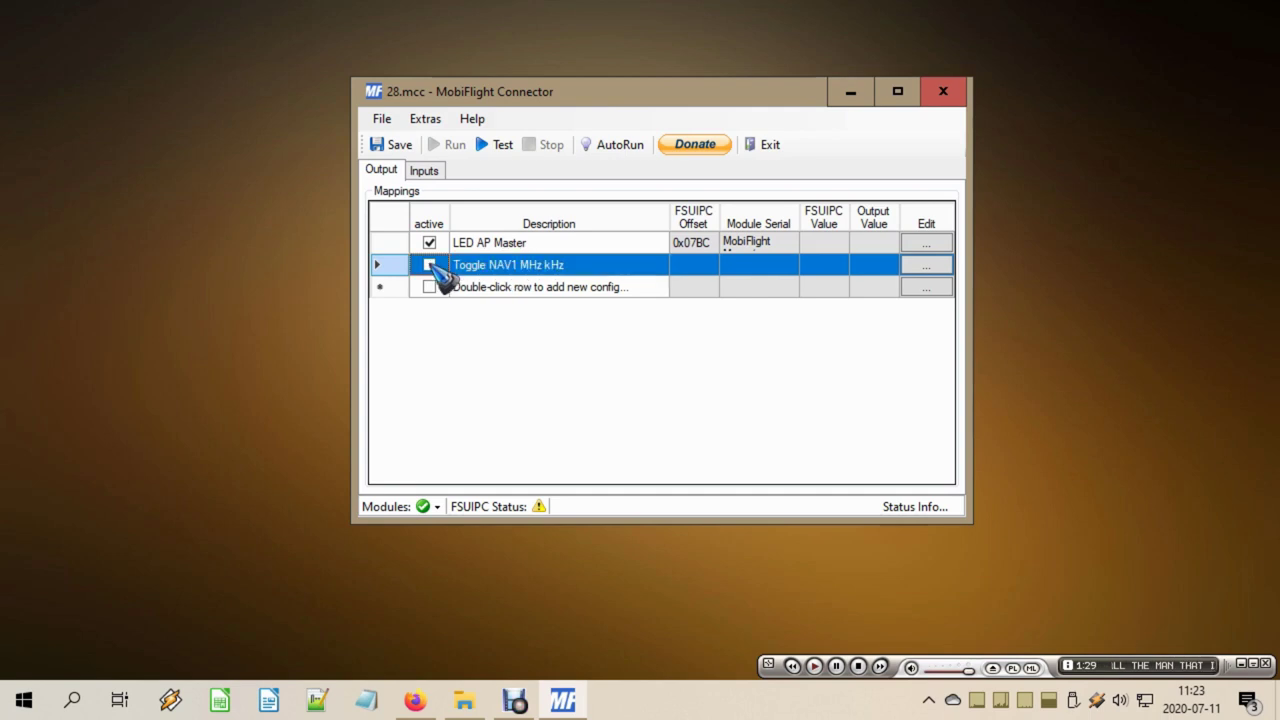
Set the FSUIPC offset of the Toggle NAV1 MHz kHz output to 0x66C0 and save its configuration
left_click(926, 265)
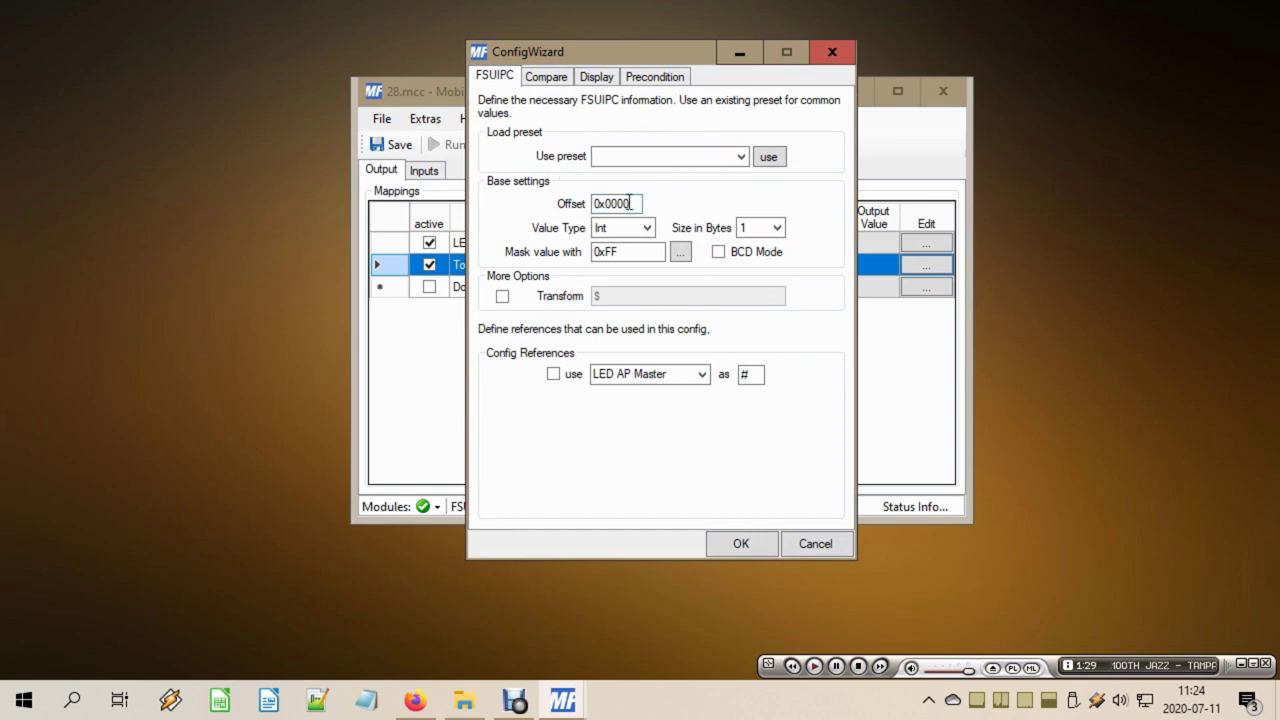
left_click(629, 203)
key("BackSpace")
key("BackSpace")
key("BackSpace")
key("BackSpace")
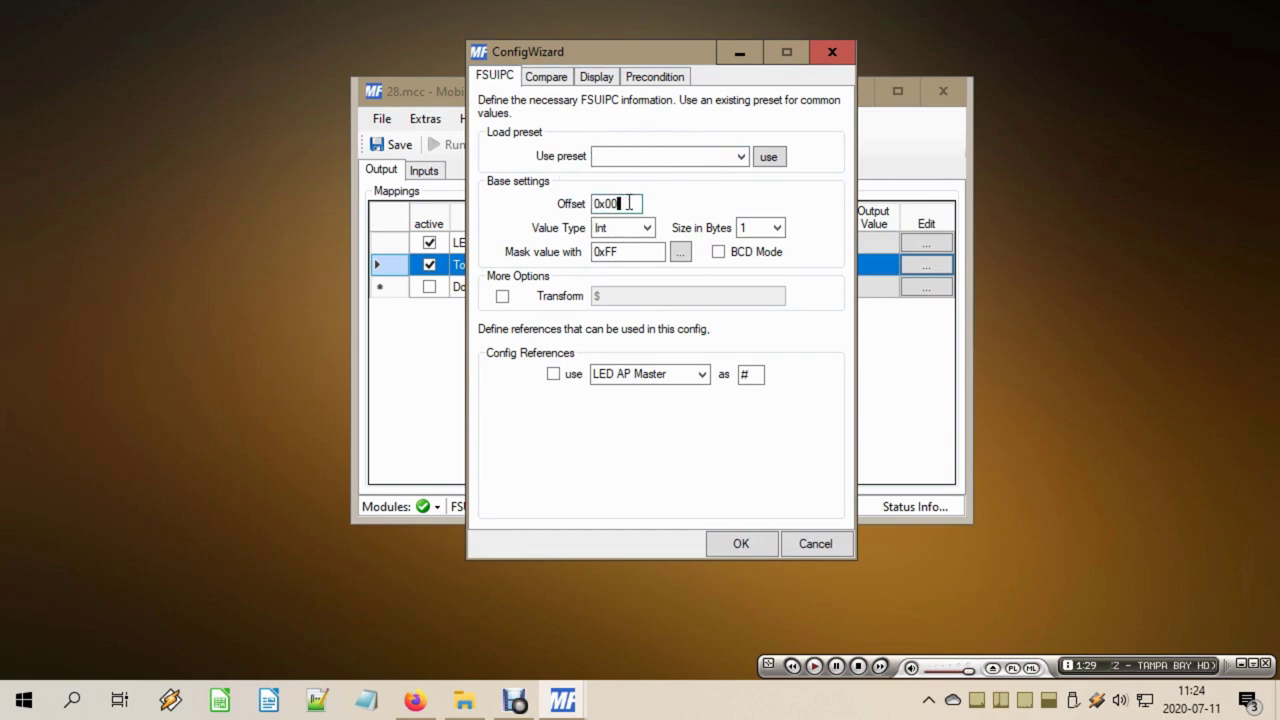
type("66C0")
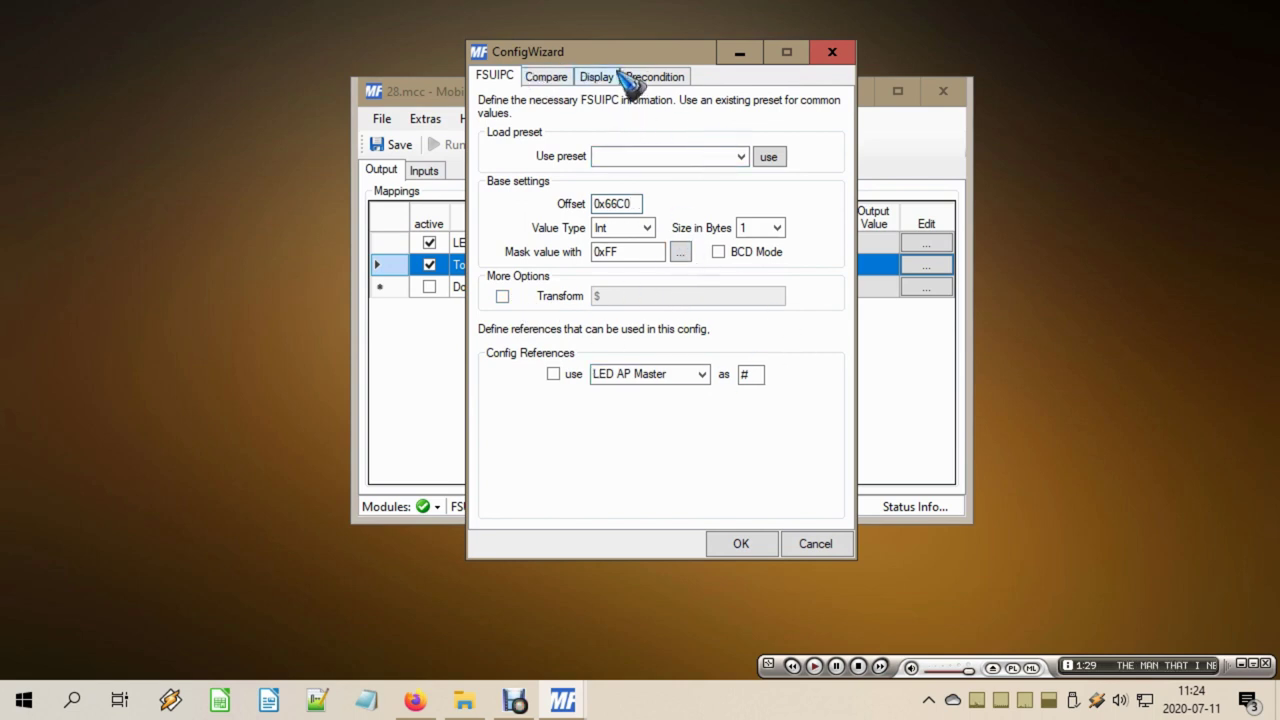
left_click(745, 543)
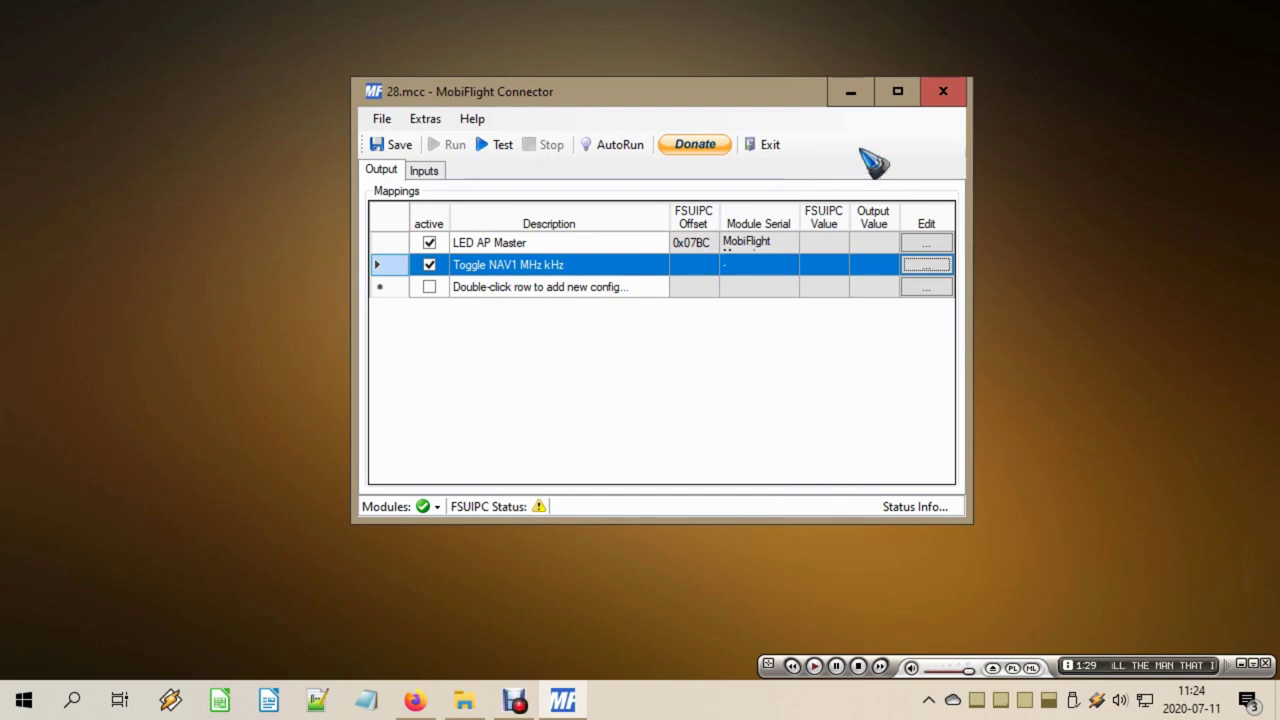
Give the Encoder NAV1 MHz input a Config item precondition of Toggle NAV1 MHz kHz = 1 and save it
left_click(424, 171)
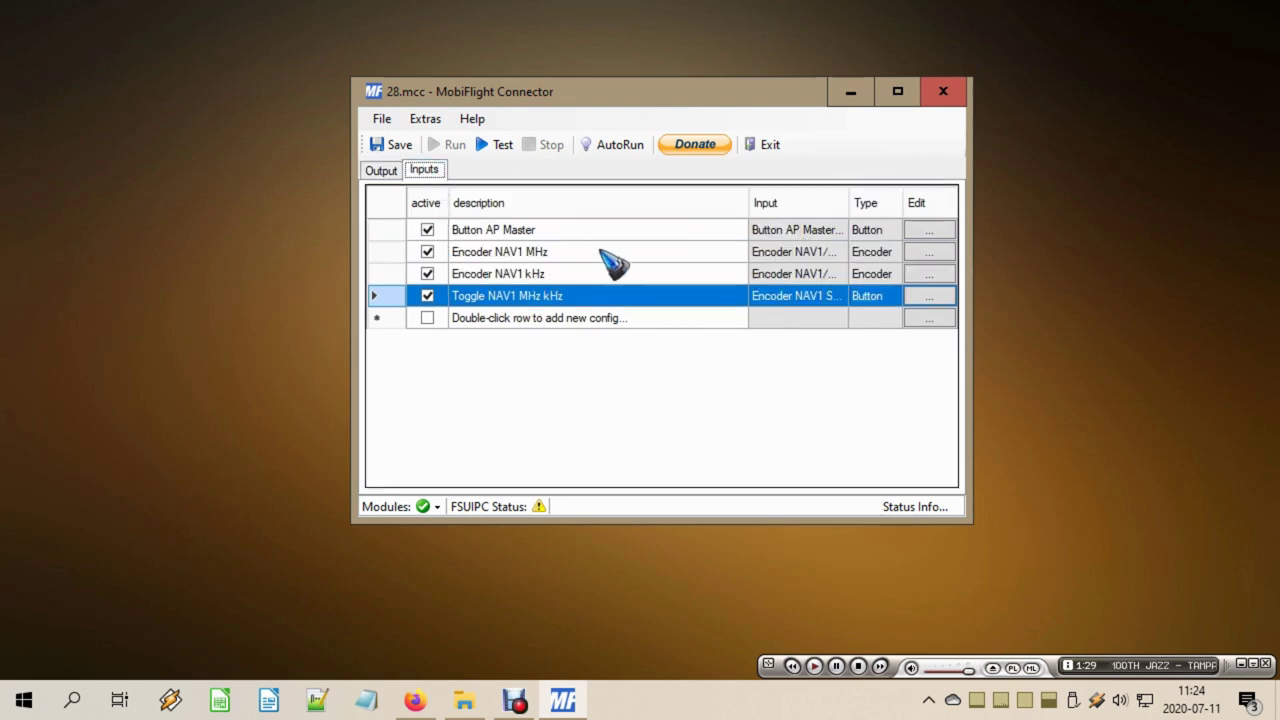
left_click(933, 256)
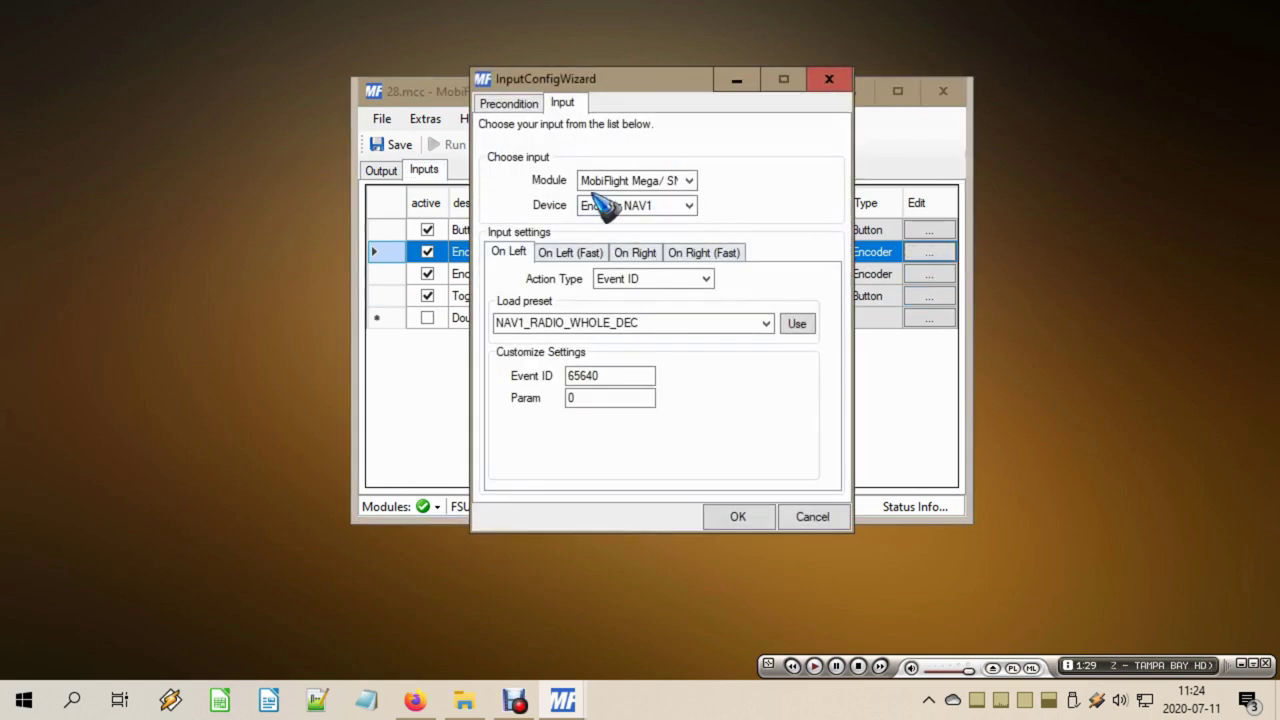
left_click(521, 104)
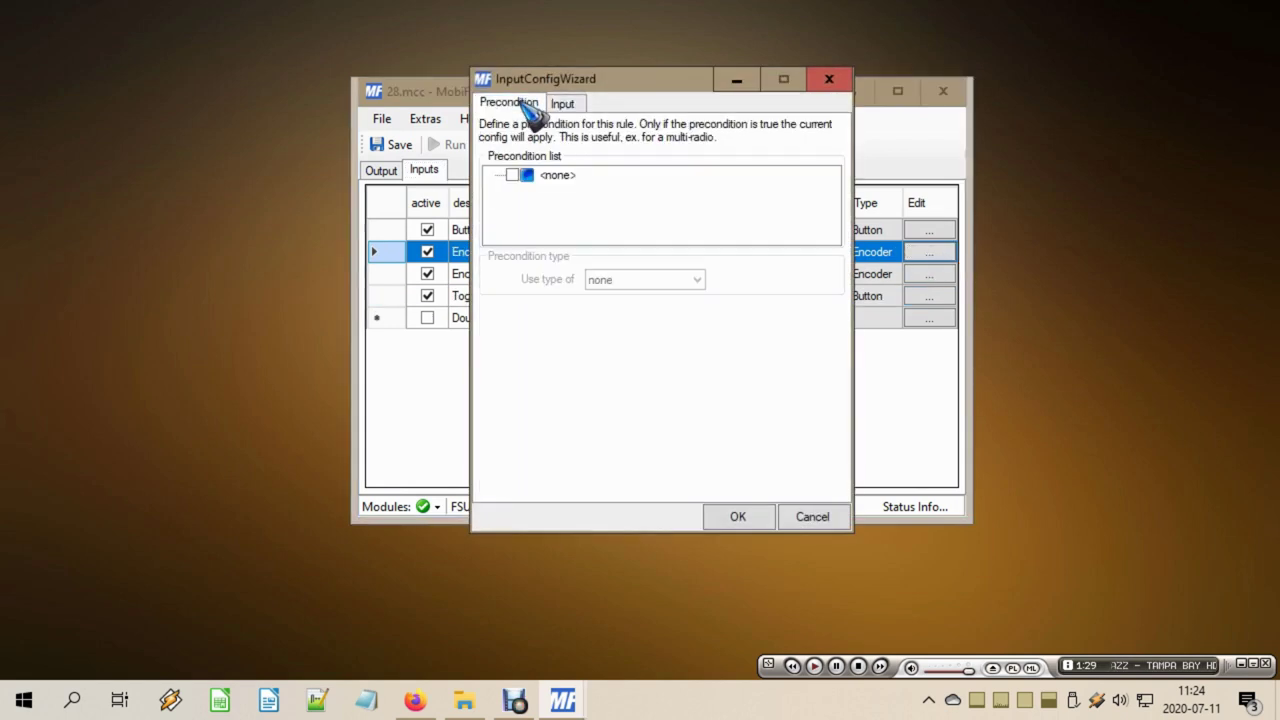
left_click(512, 175)
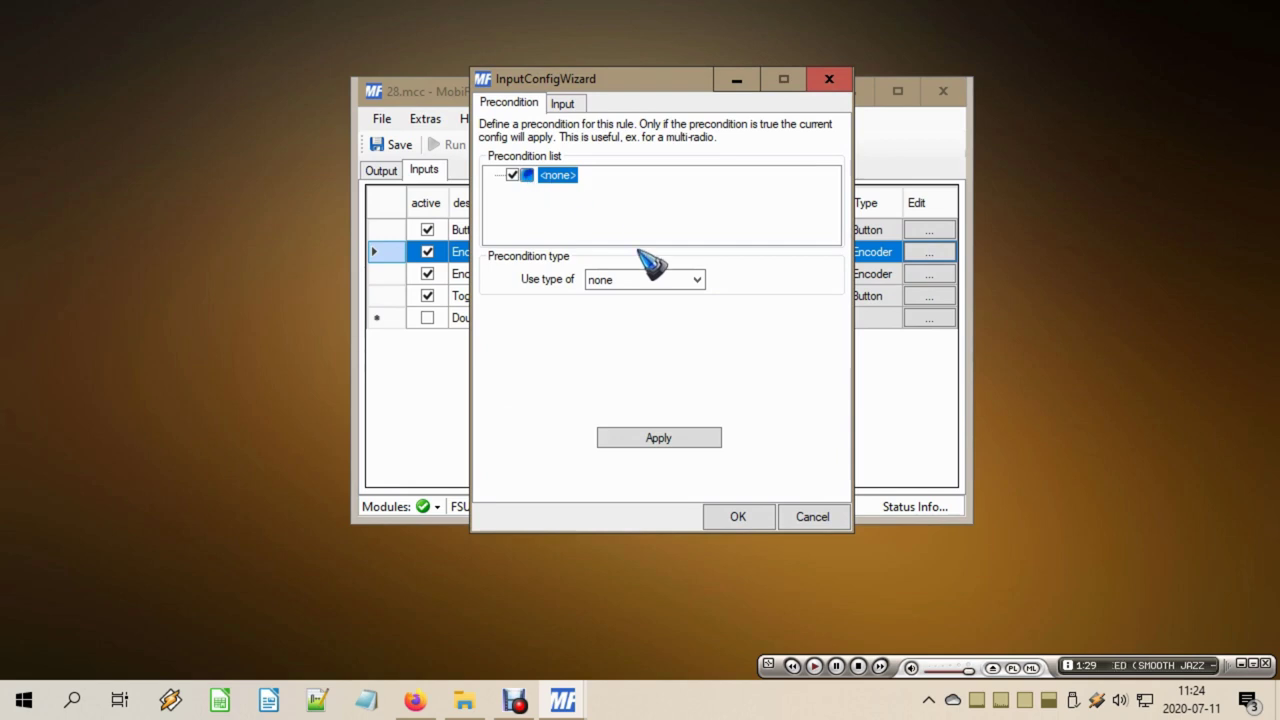
left_click(655, 282)
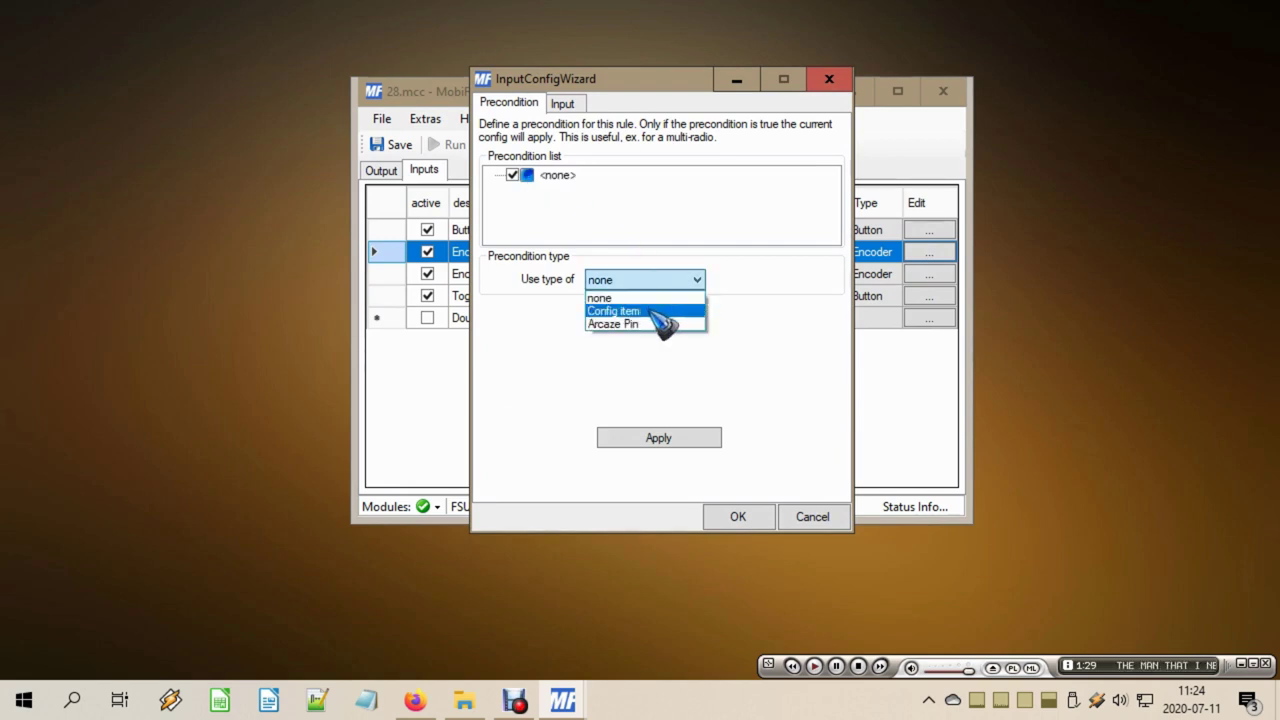
left_click(660, 312)
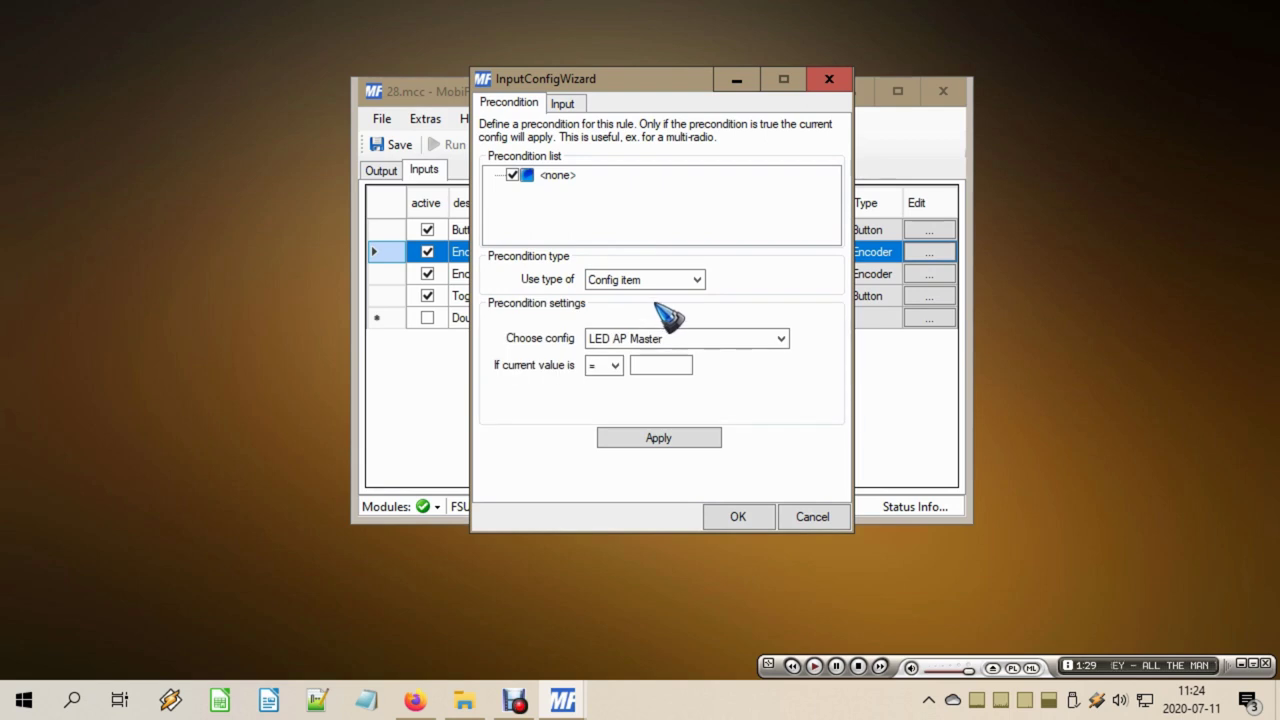
left_click(690, 338)
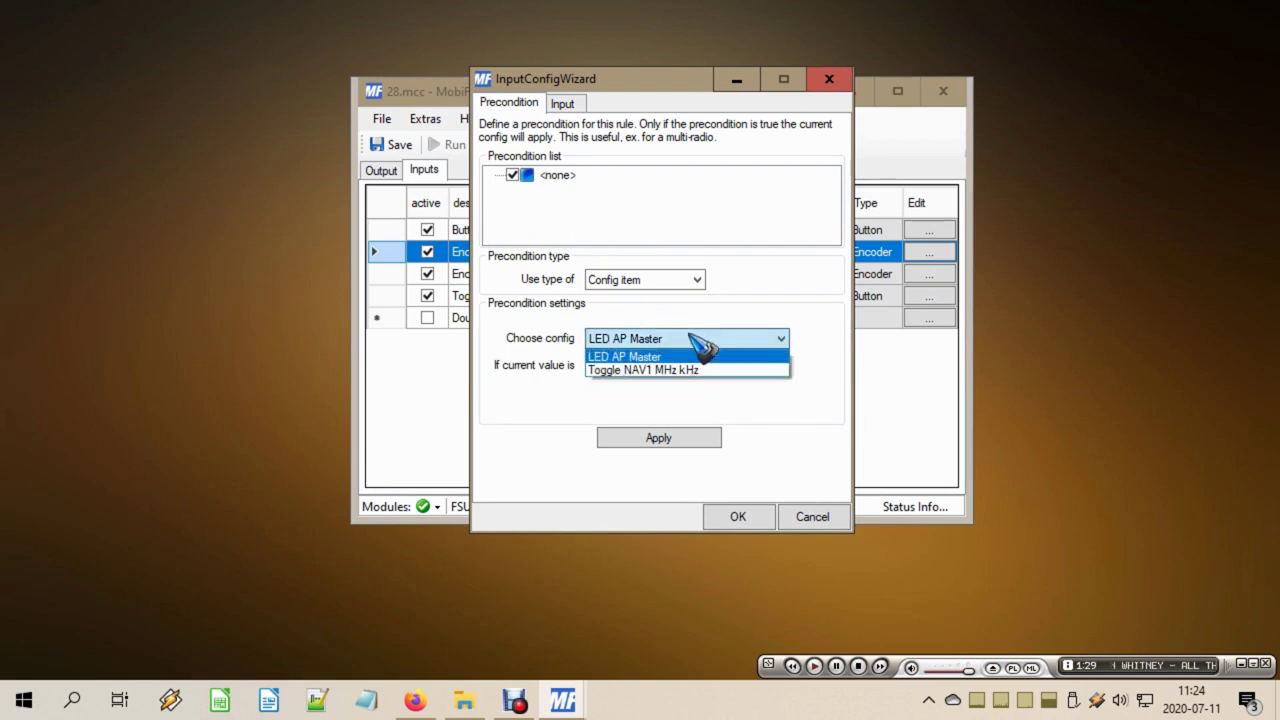
left_click(742, 370)
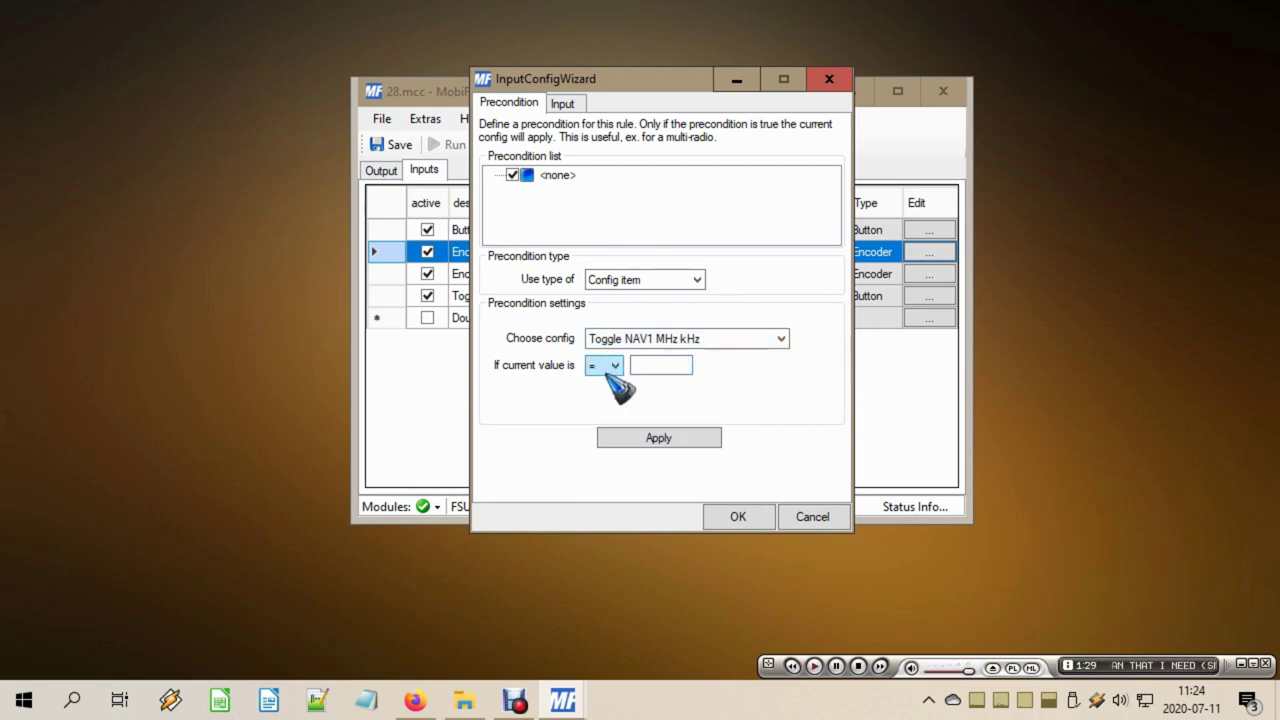
left_click(667, 366)
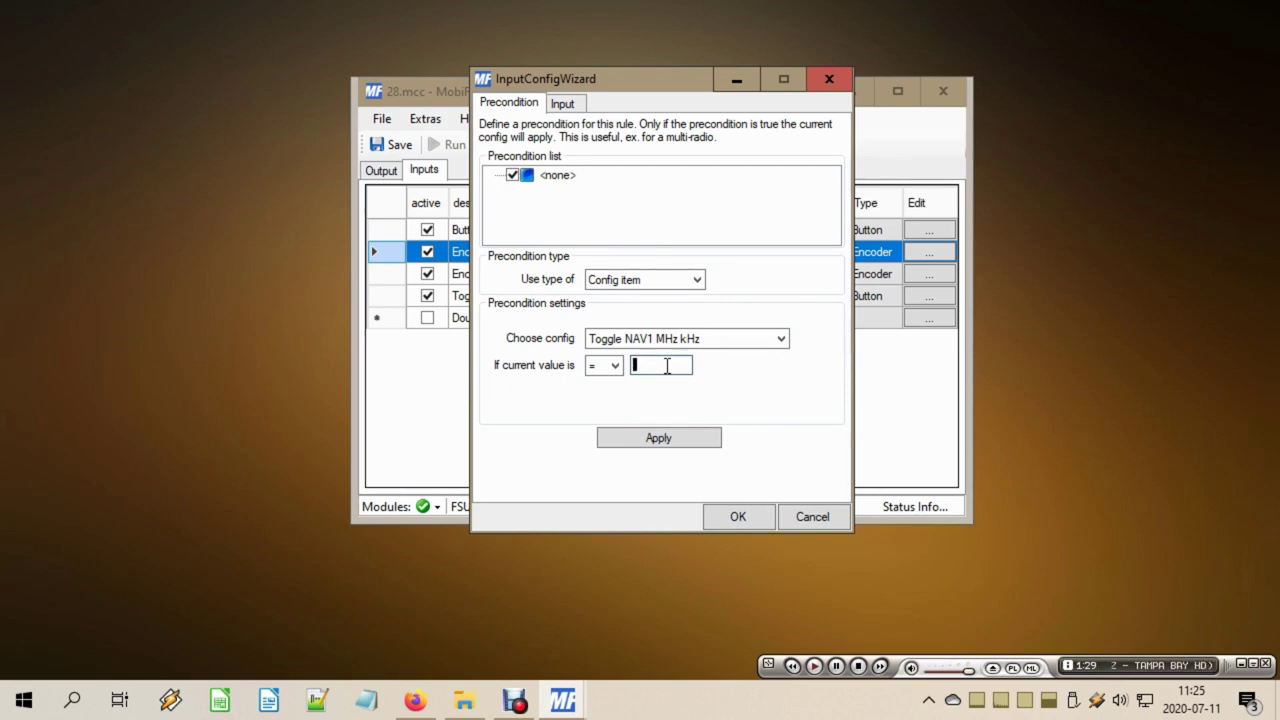
type("1")
left_click(660, 440)
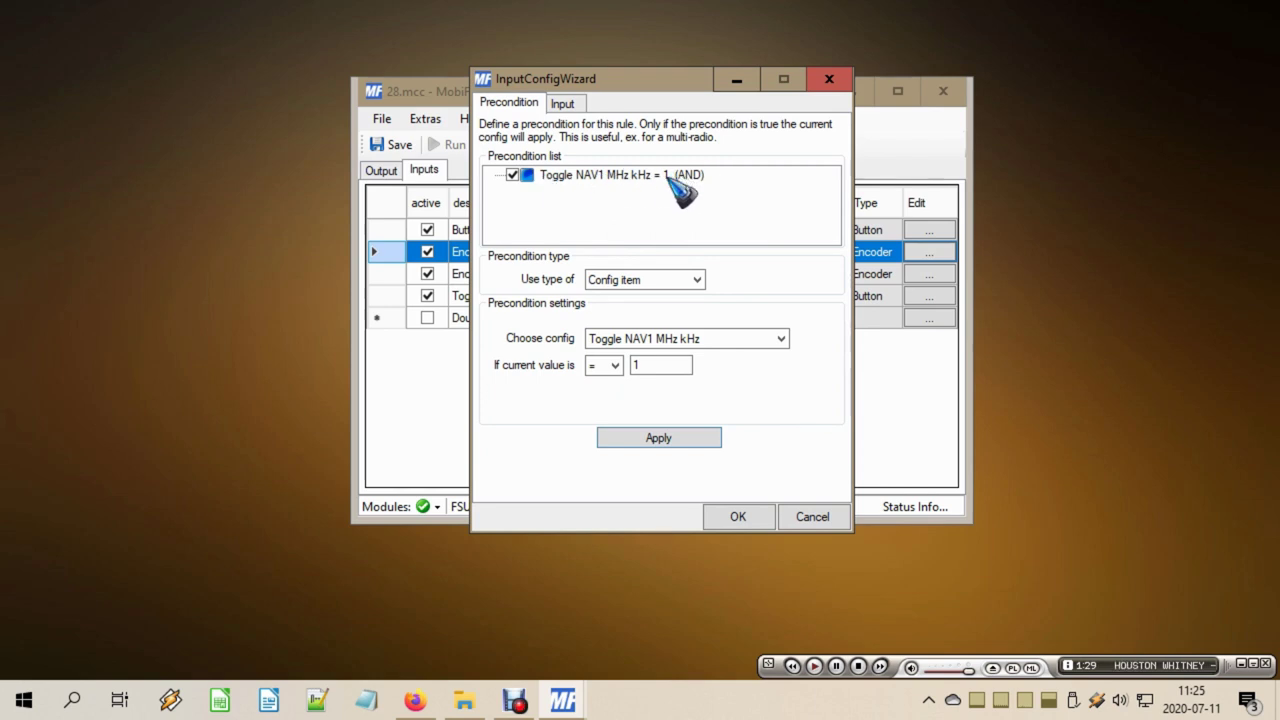
left_click(742, 515)
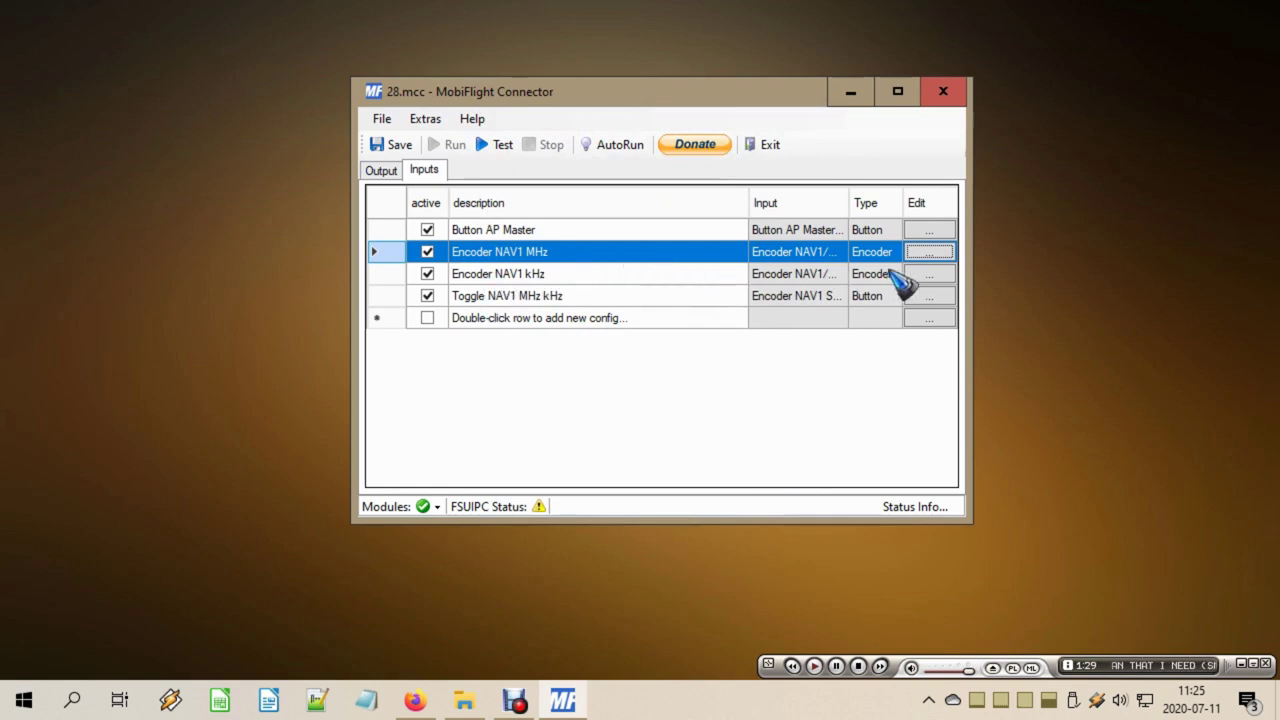
Give the Encoder NAV1 kHz input a Config item precondition of Toggle NAV1 MHz kHz = 0 and save it
left_click(929, 274)
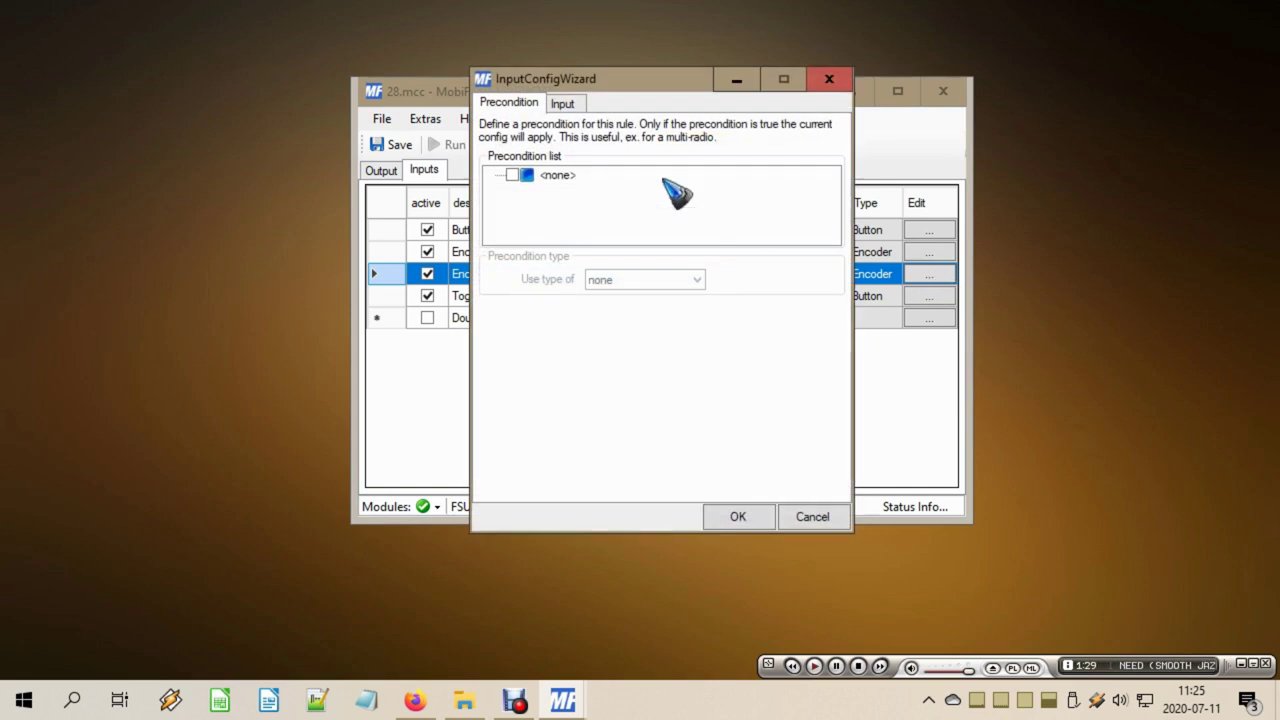
left_click(512, 175)
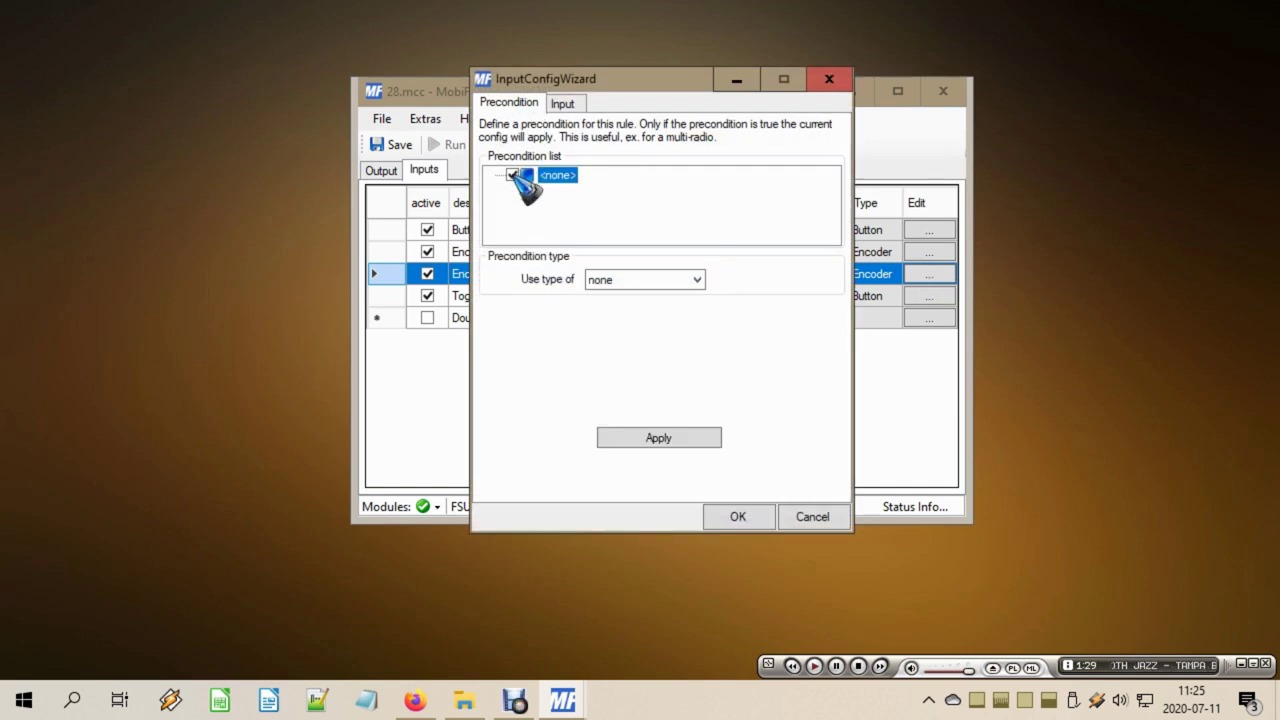
left_click(662, 282)
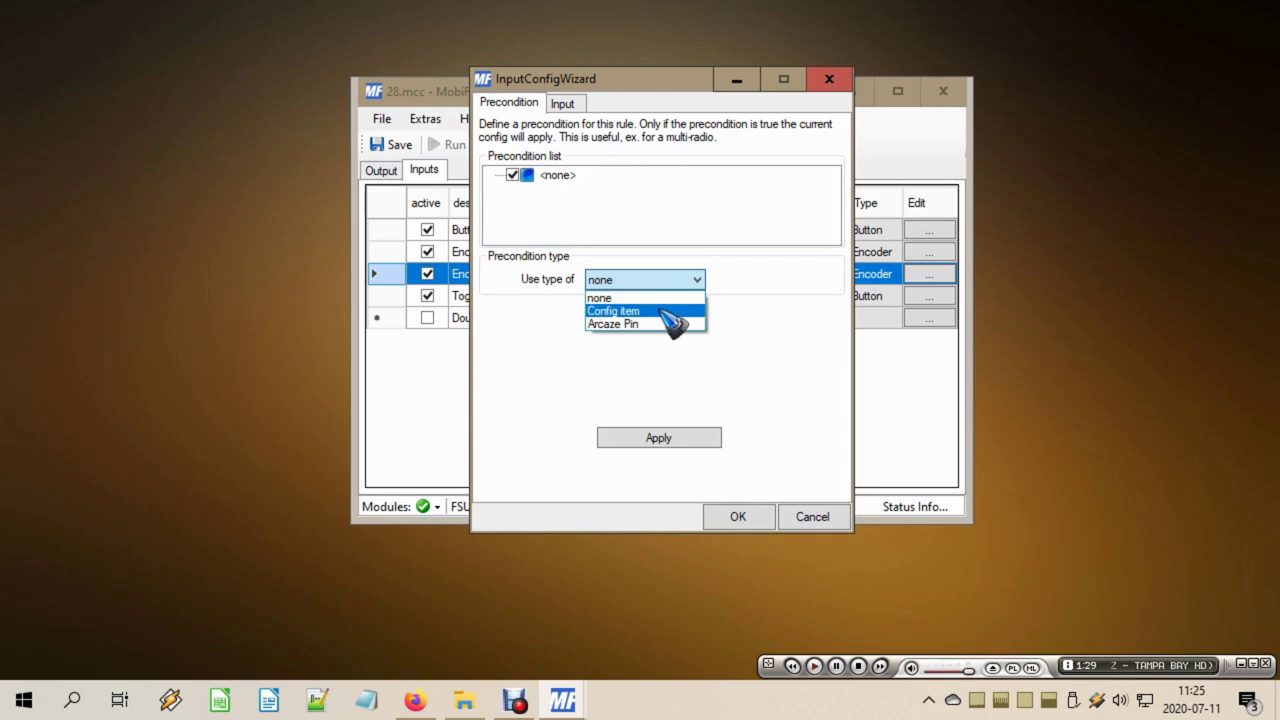
left_click(662, 311)
left_click(749, 339)
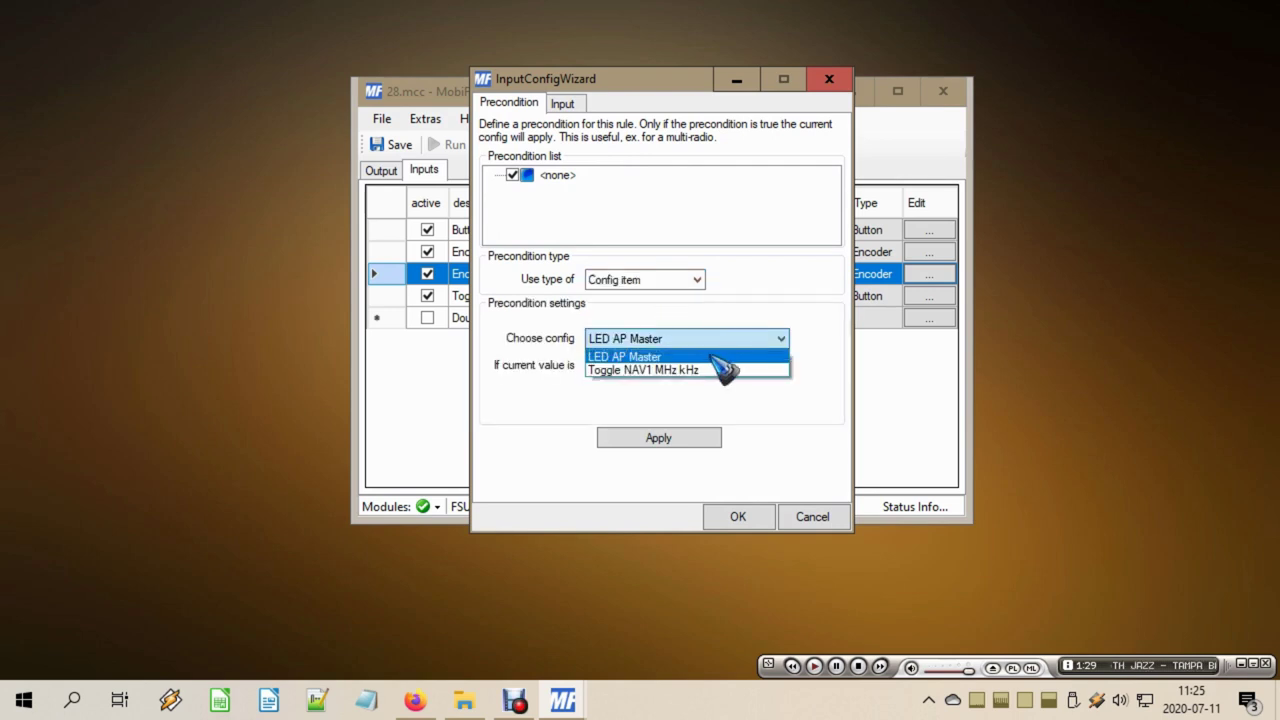
left_click(716, 370)
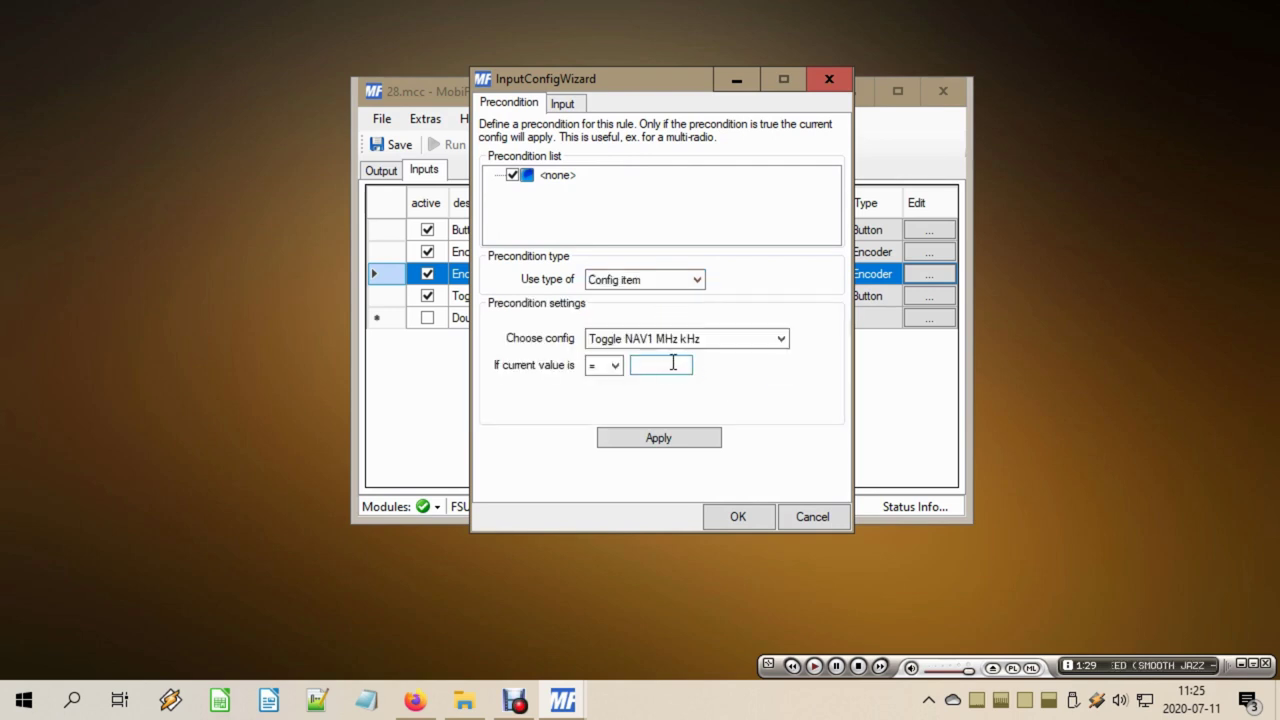
left_click(672, 363)
type("0")
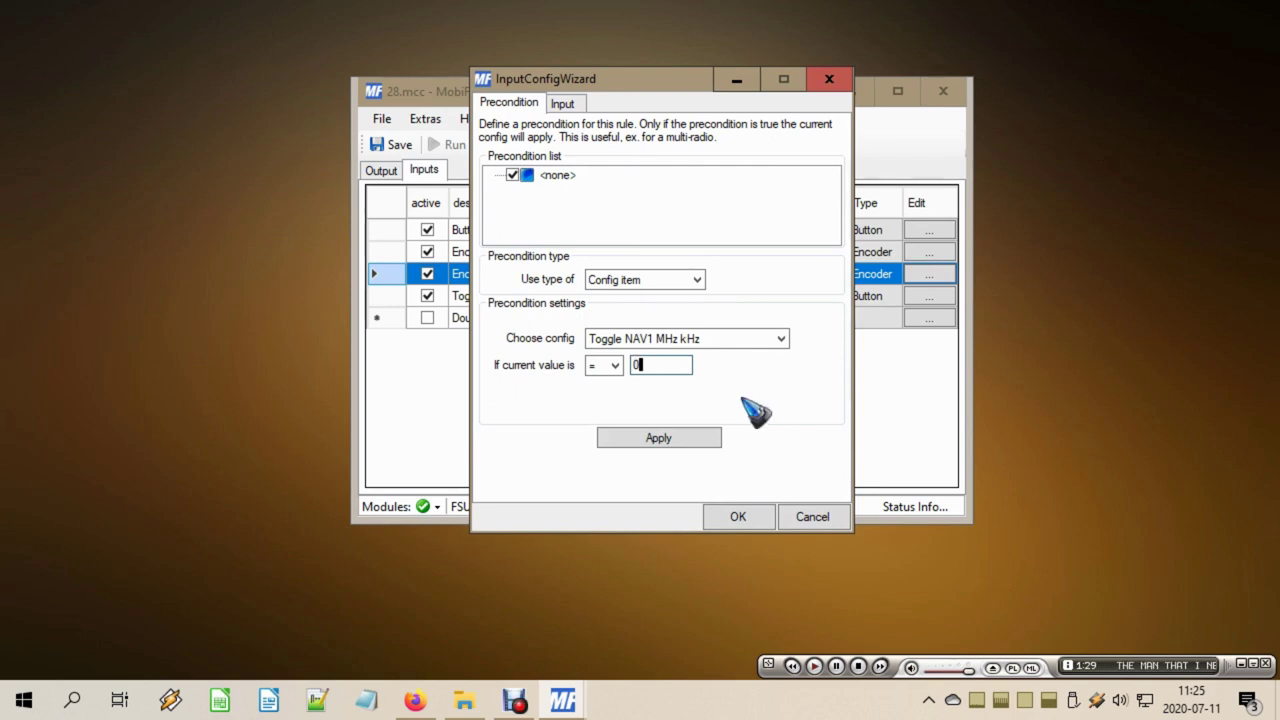
left_click(676, 438)
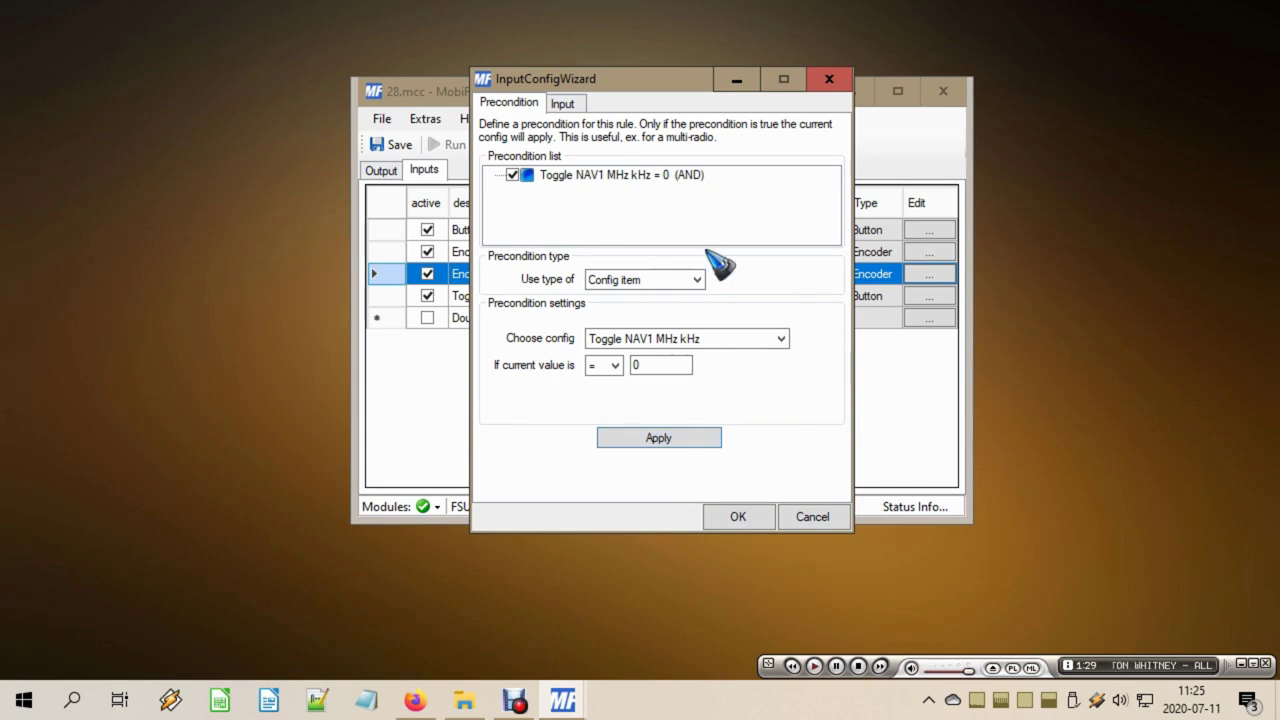
left_click(745, 518)
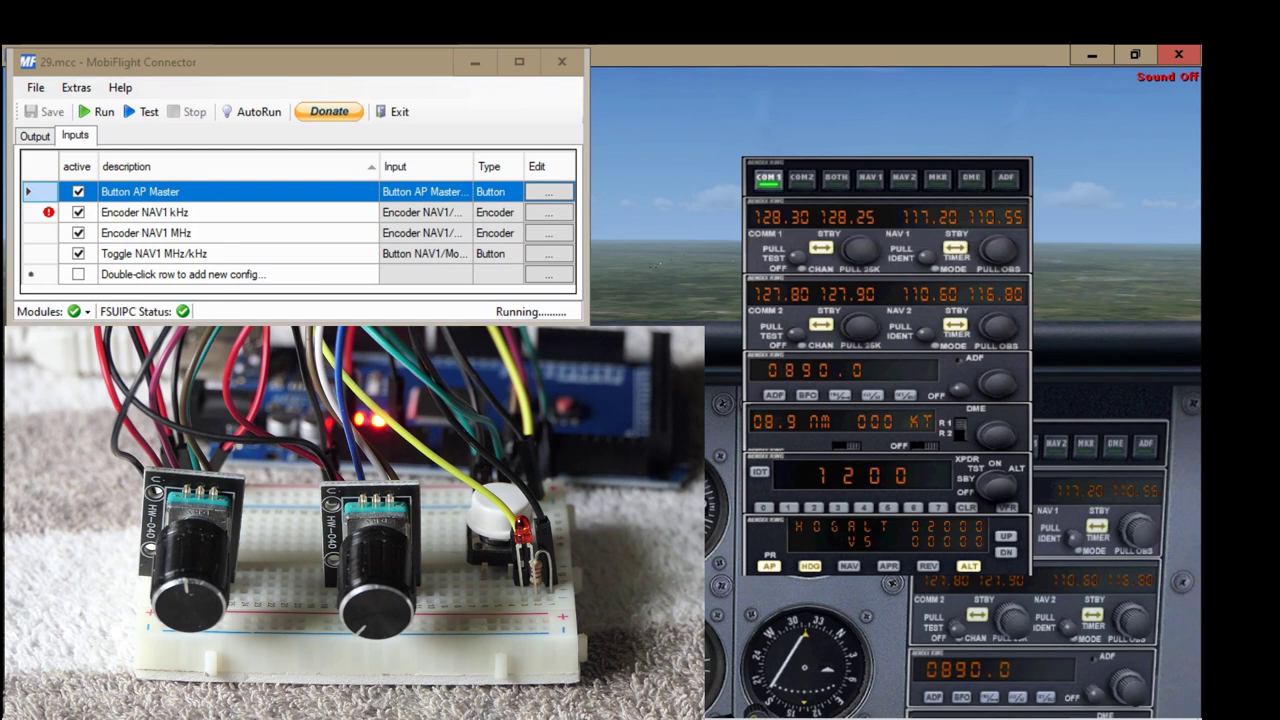
Run the 29.mcc configuration and switch to the flight simulator window to test the NAV1 radio
left_click(183, 298)
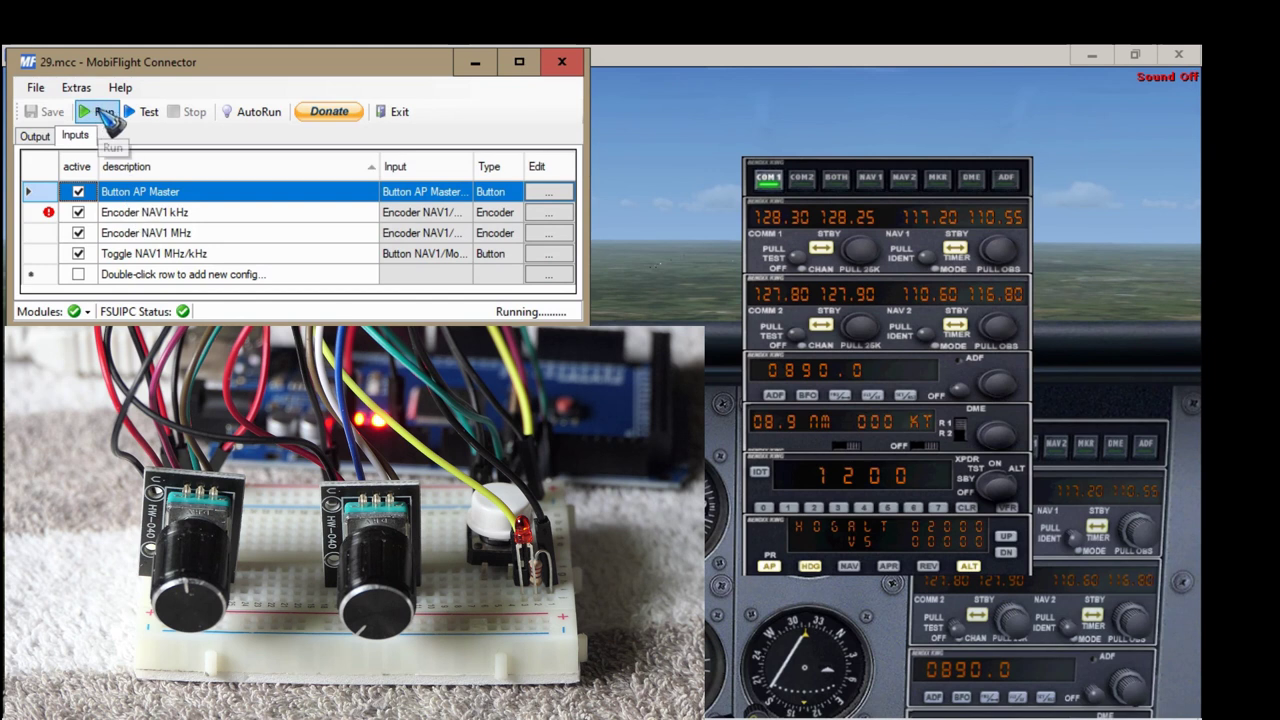
left_click(104, 111)
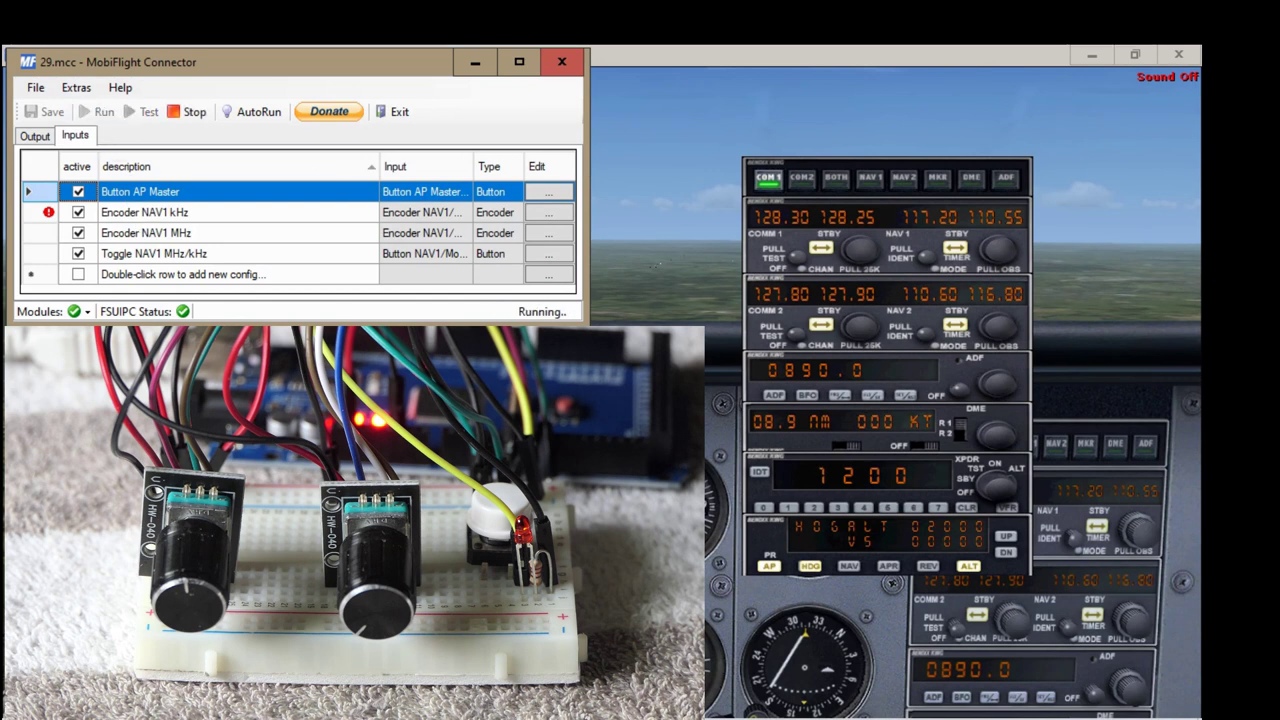
left_click(699, 288)
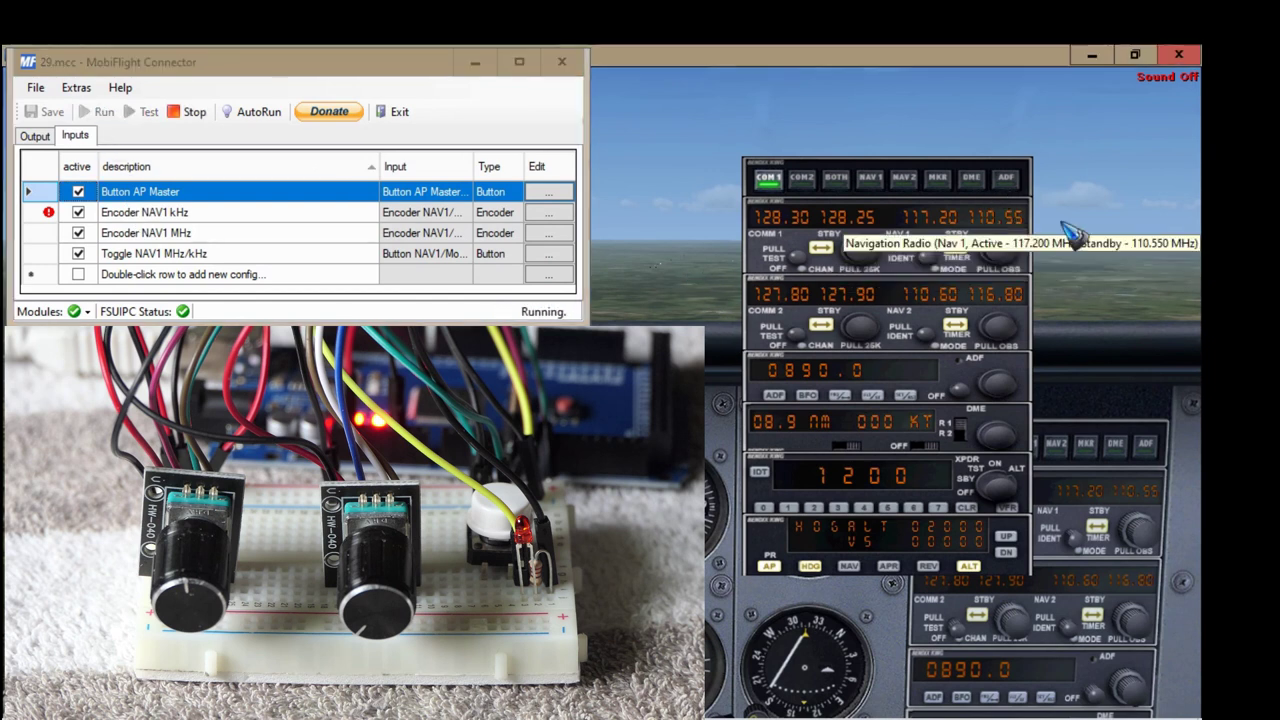